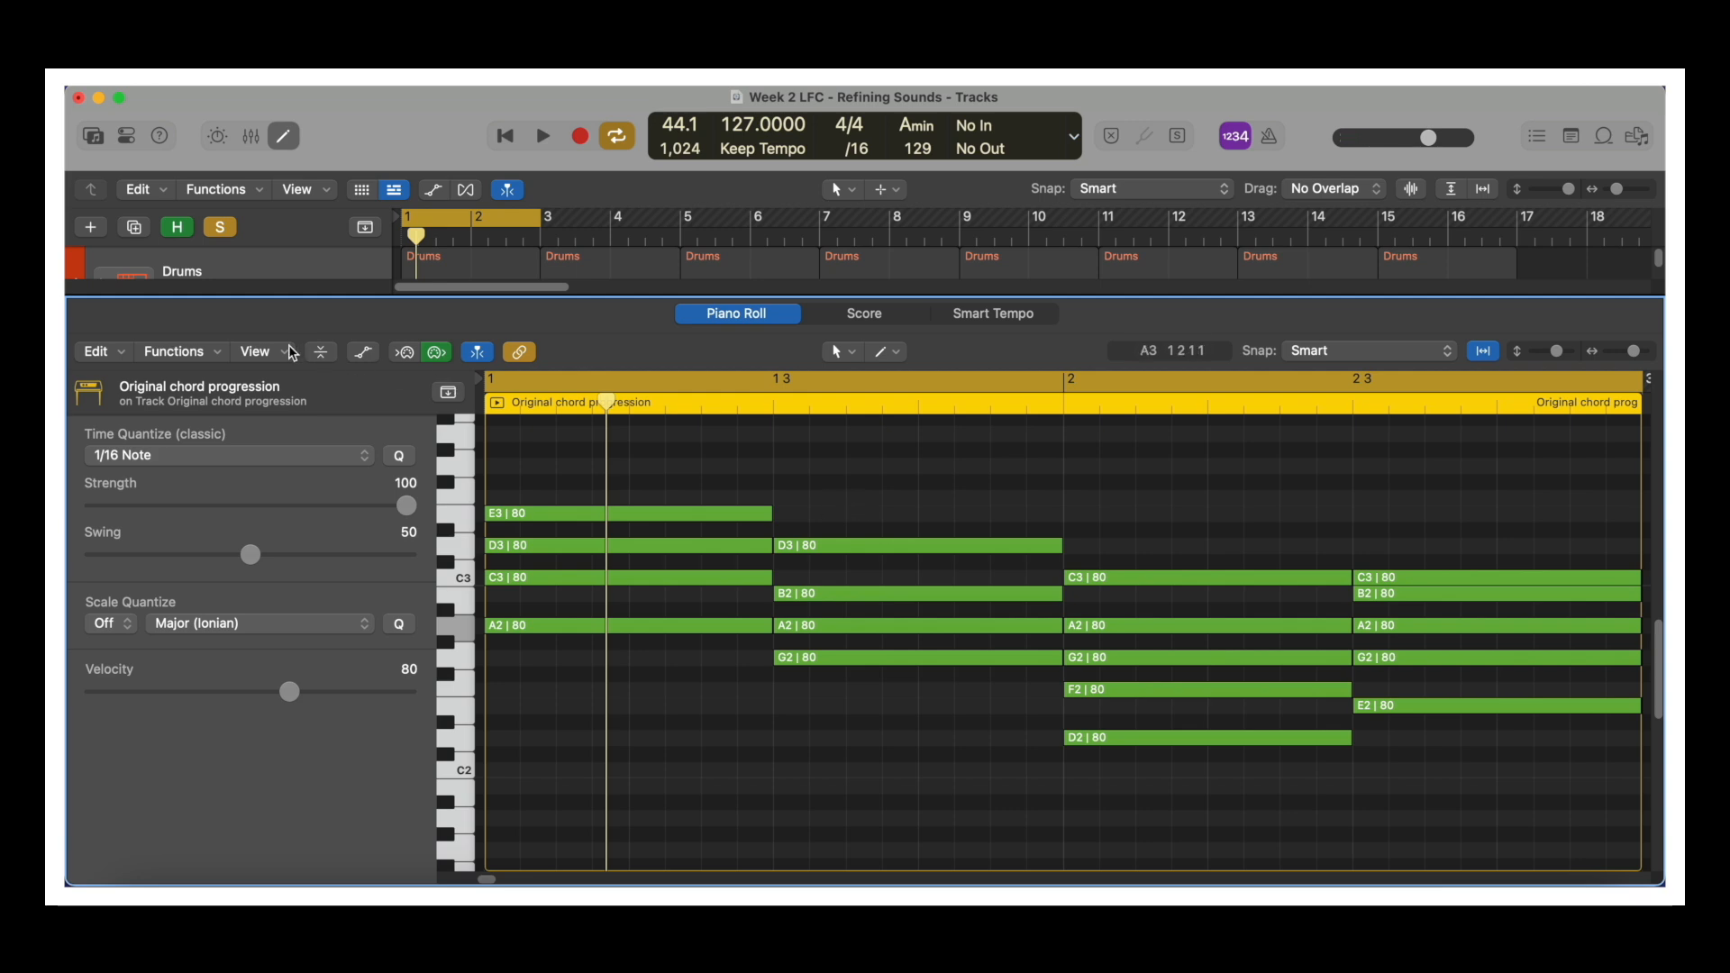
# Humanize all notes of the Original chord progression region with the Humanize MIDI transform, using random variations of 10 for position, velocity and length
pyautogui.click(210, 356)
pyautogui.moveTo(249, 581)
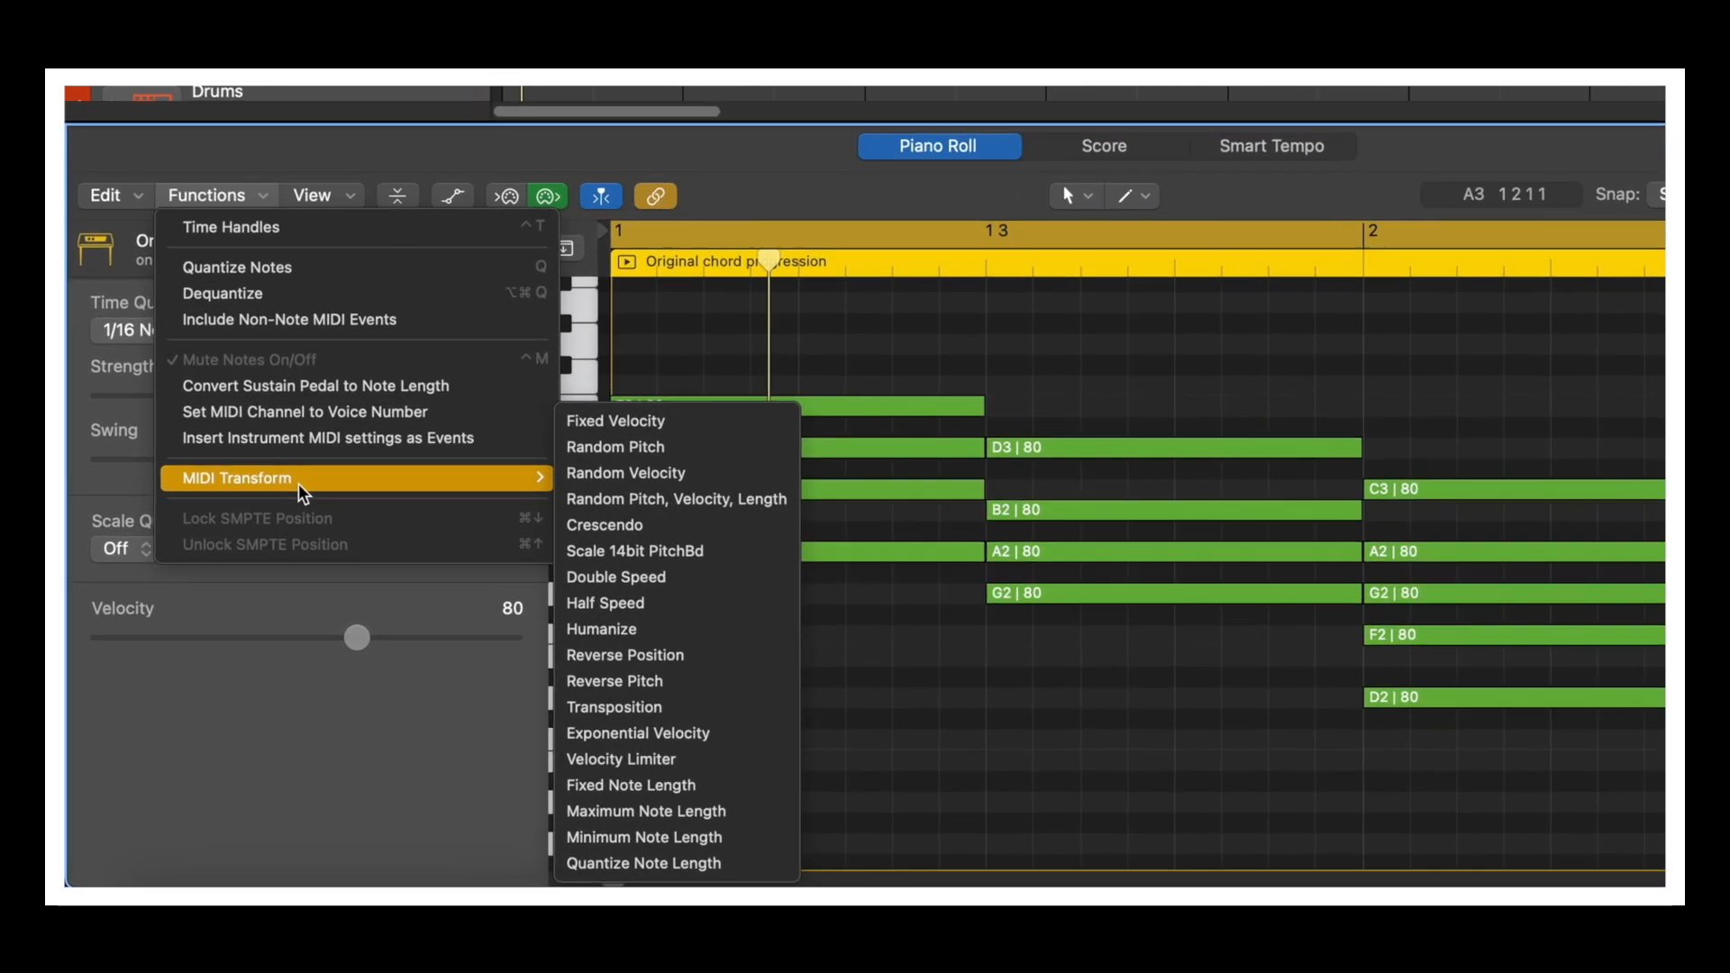
pyautogui.click(666, 624)
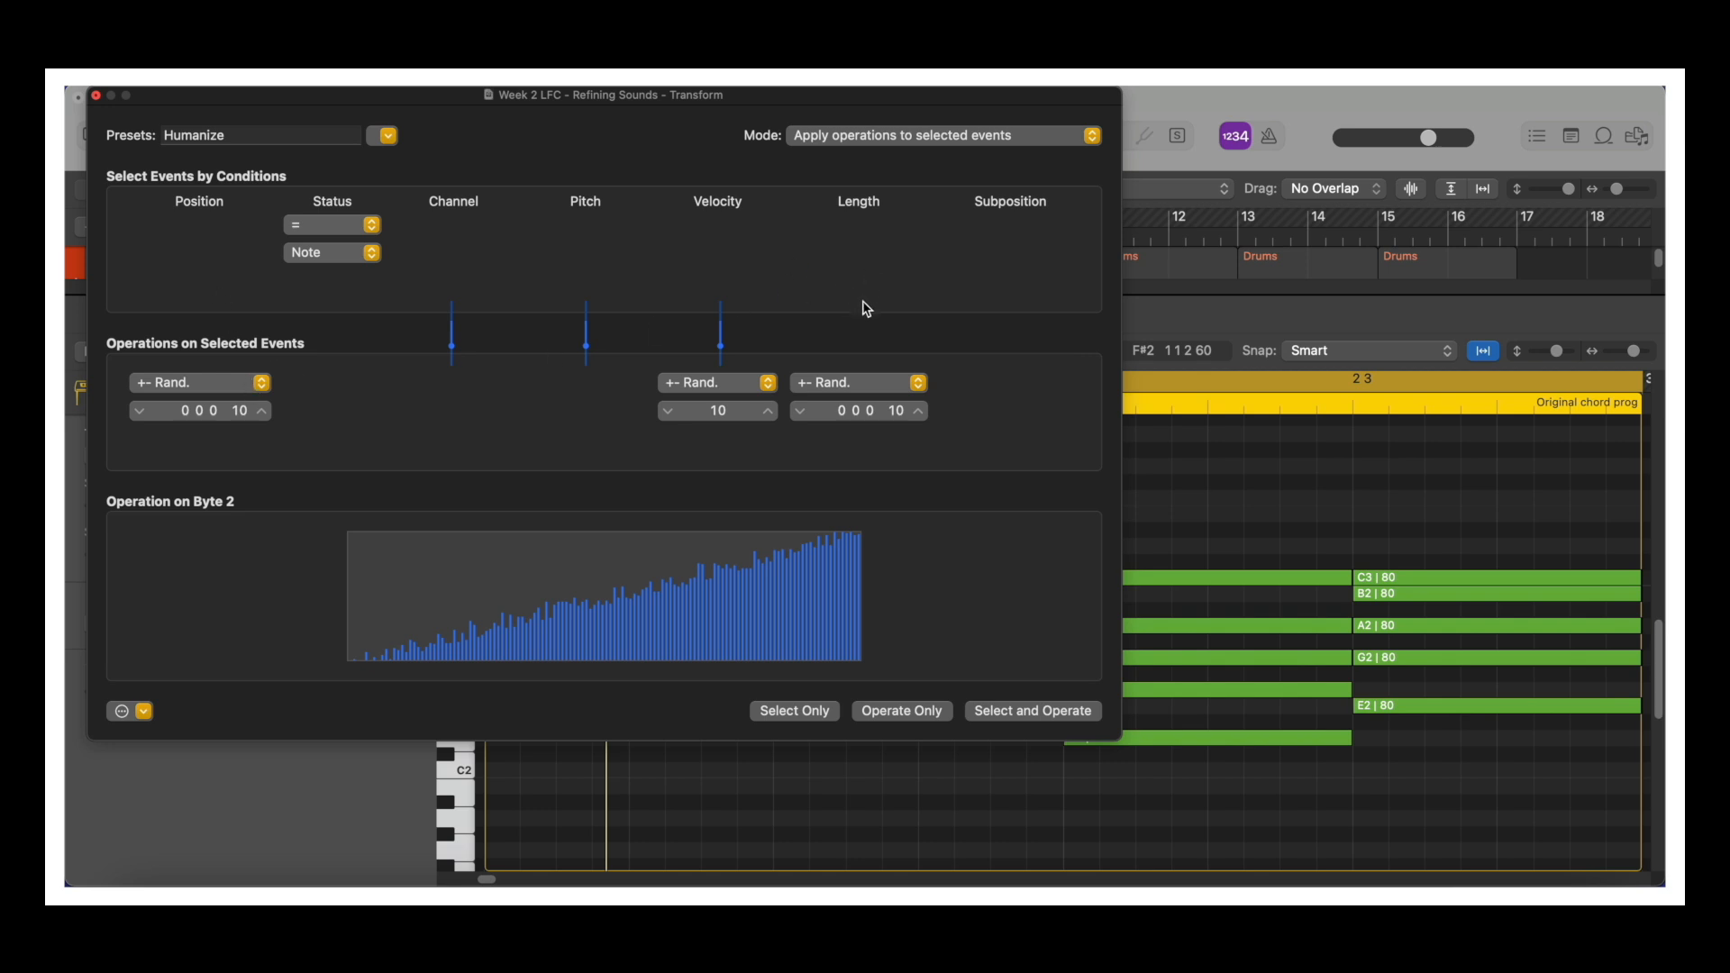
pyautogui.click(719, 382)
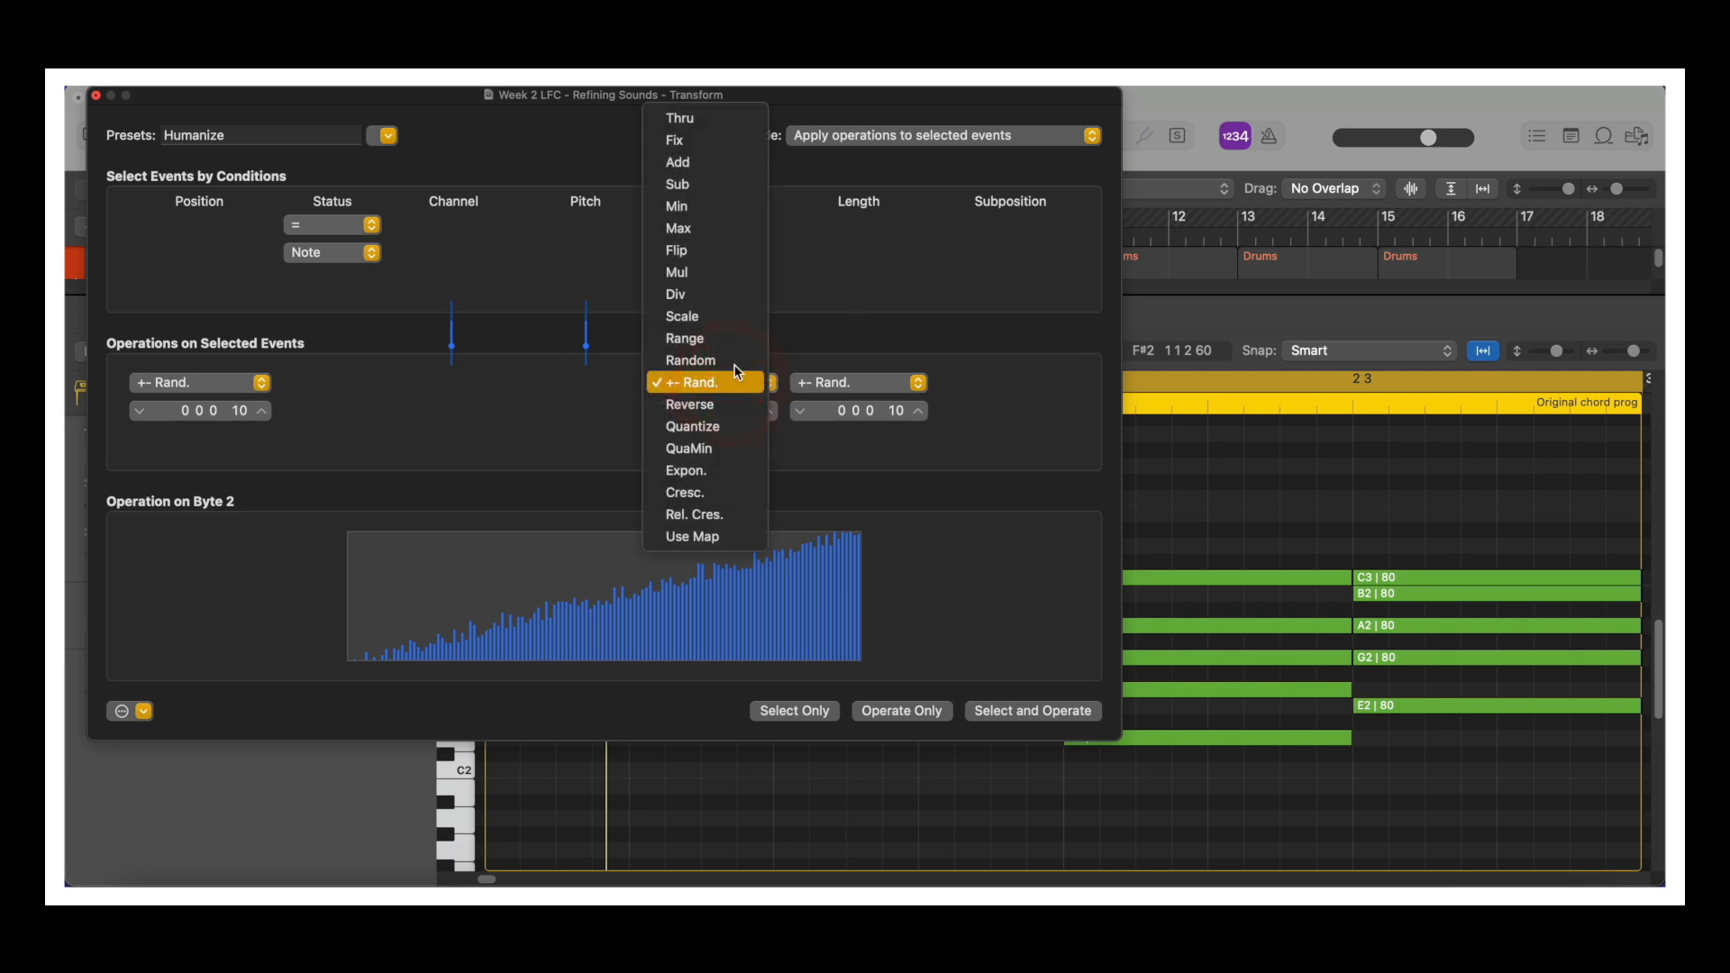
pyautogui.click(830, 448)
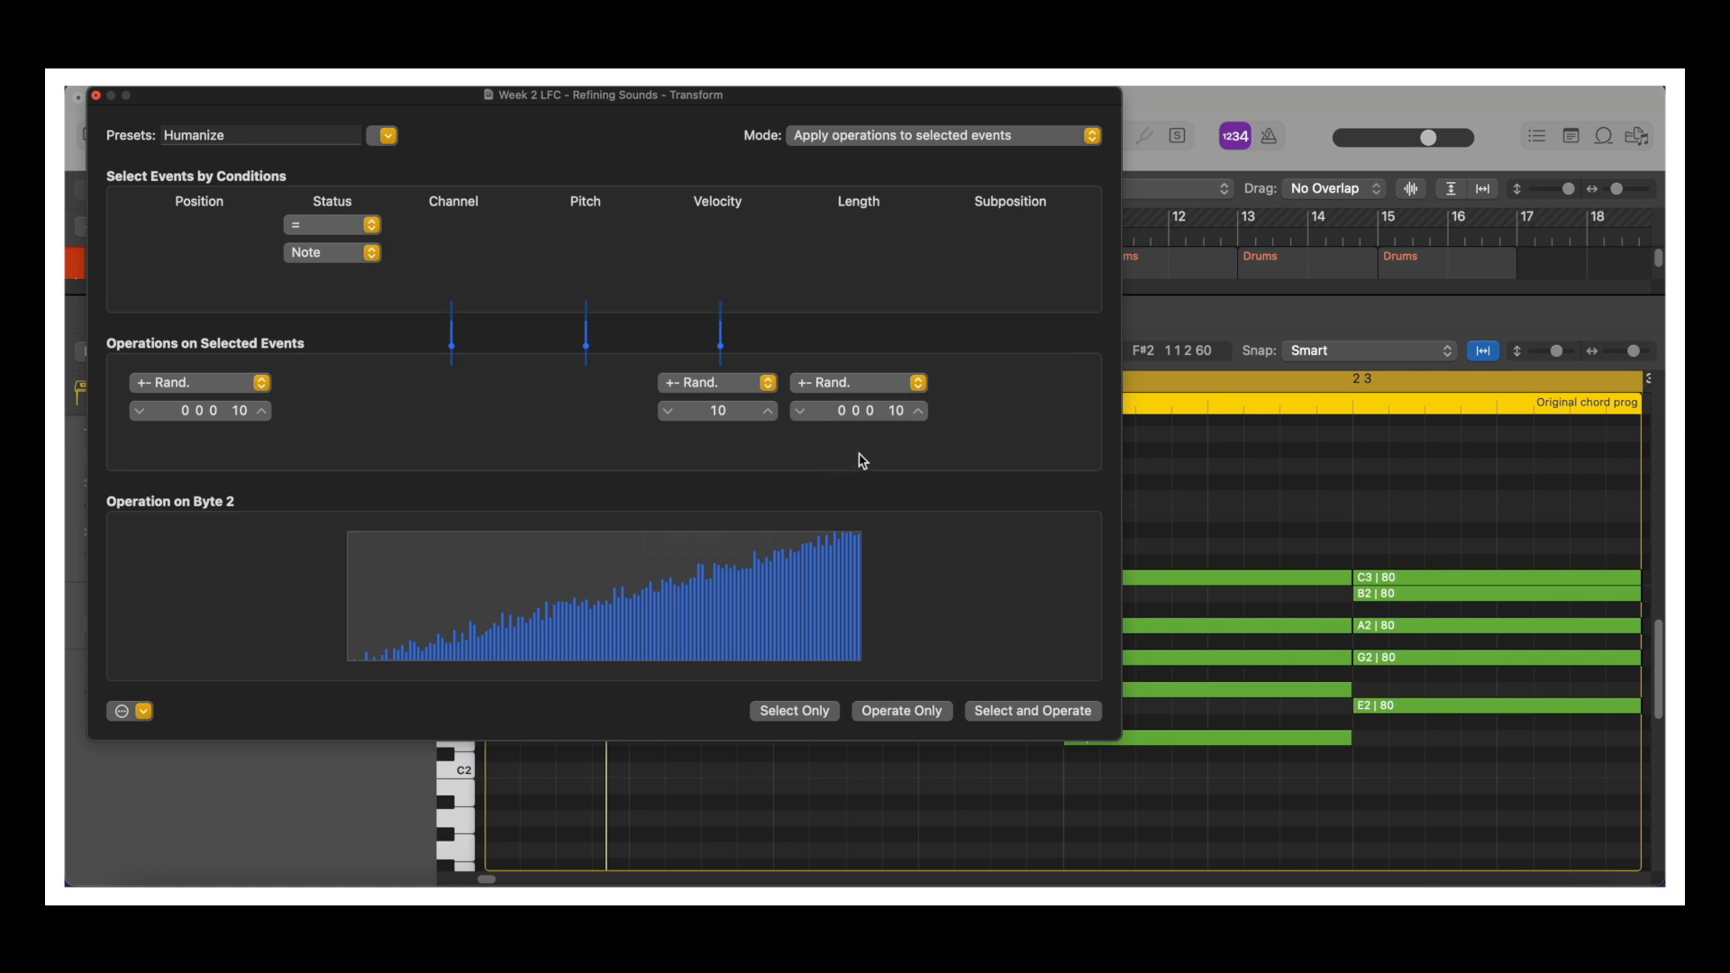
pyautogui.click(795, 712)
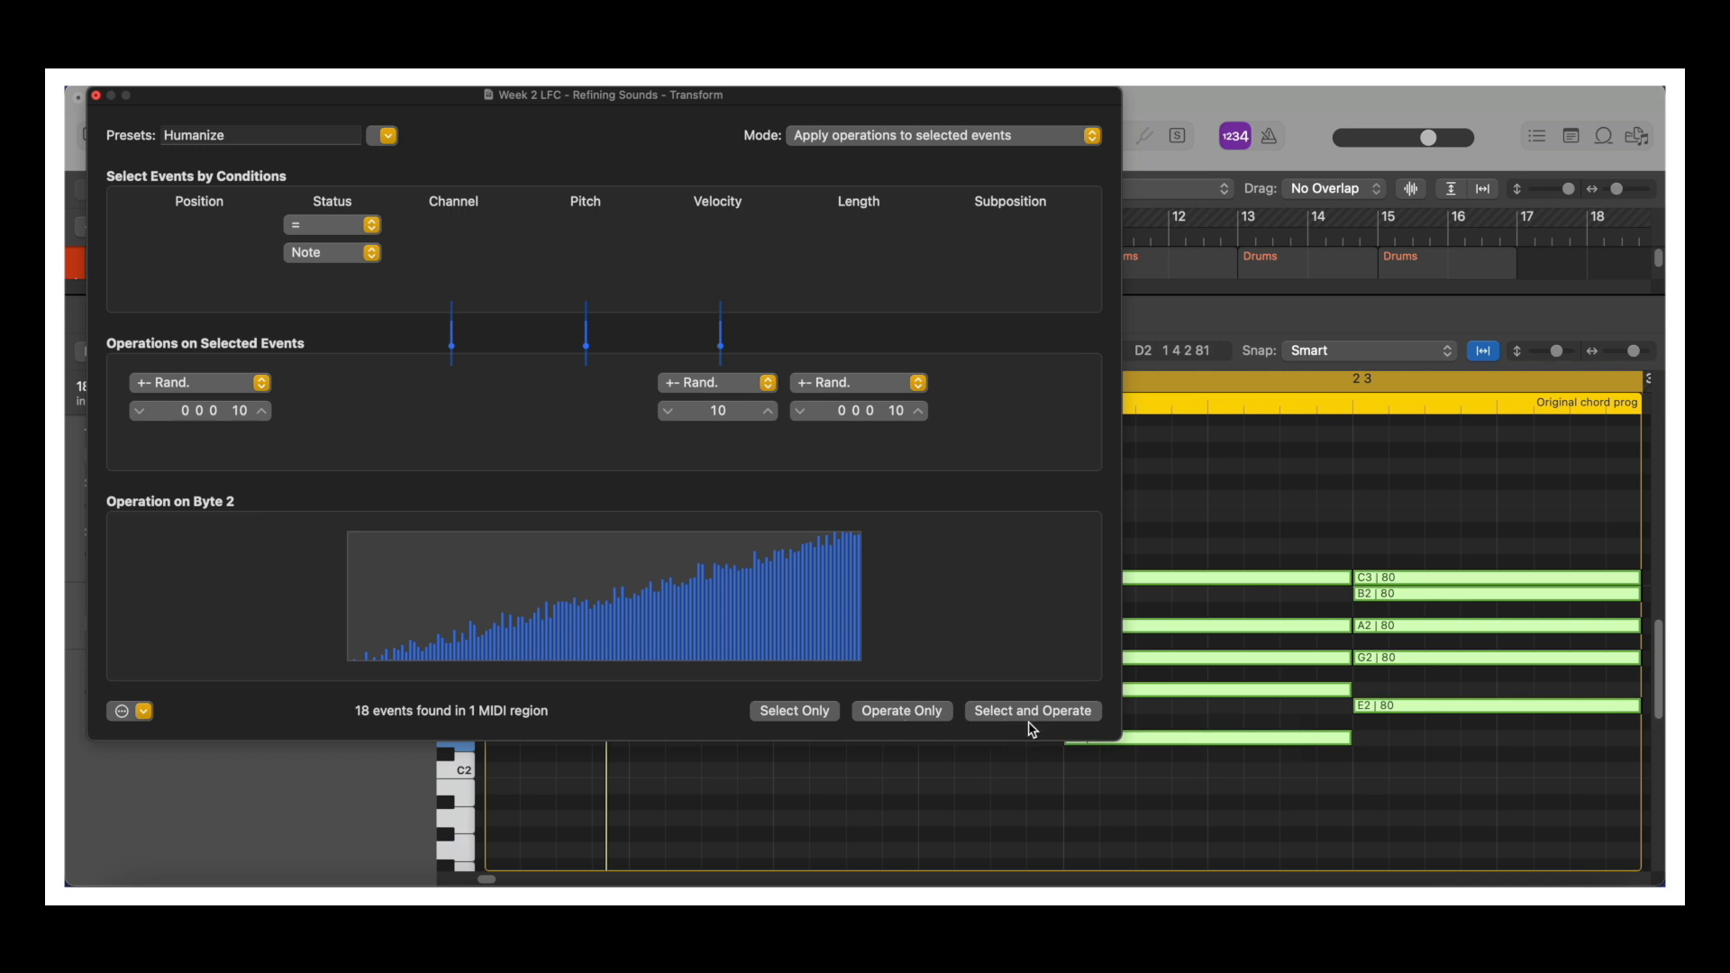
pyautogui.click(890, 712)
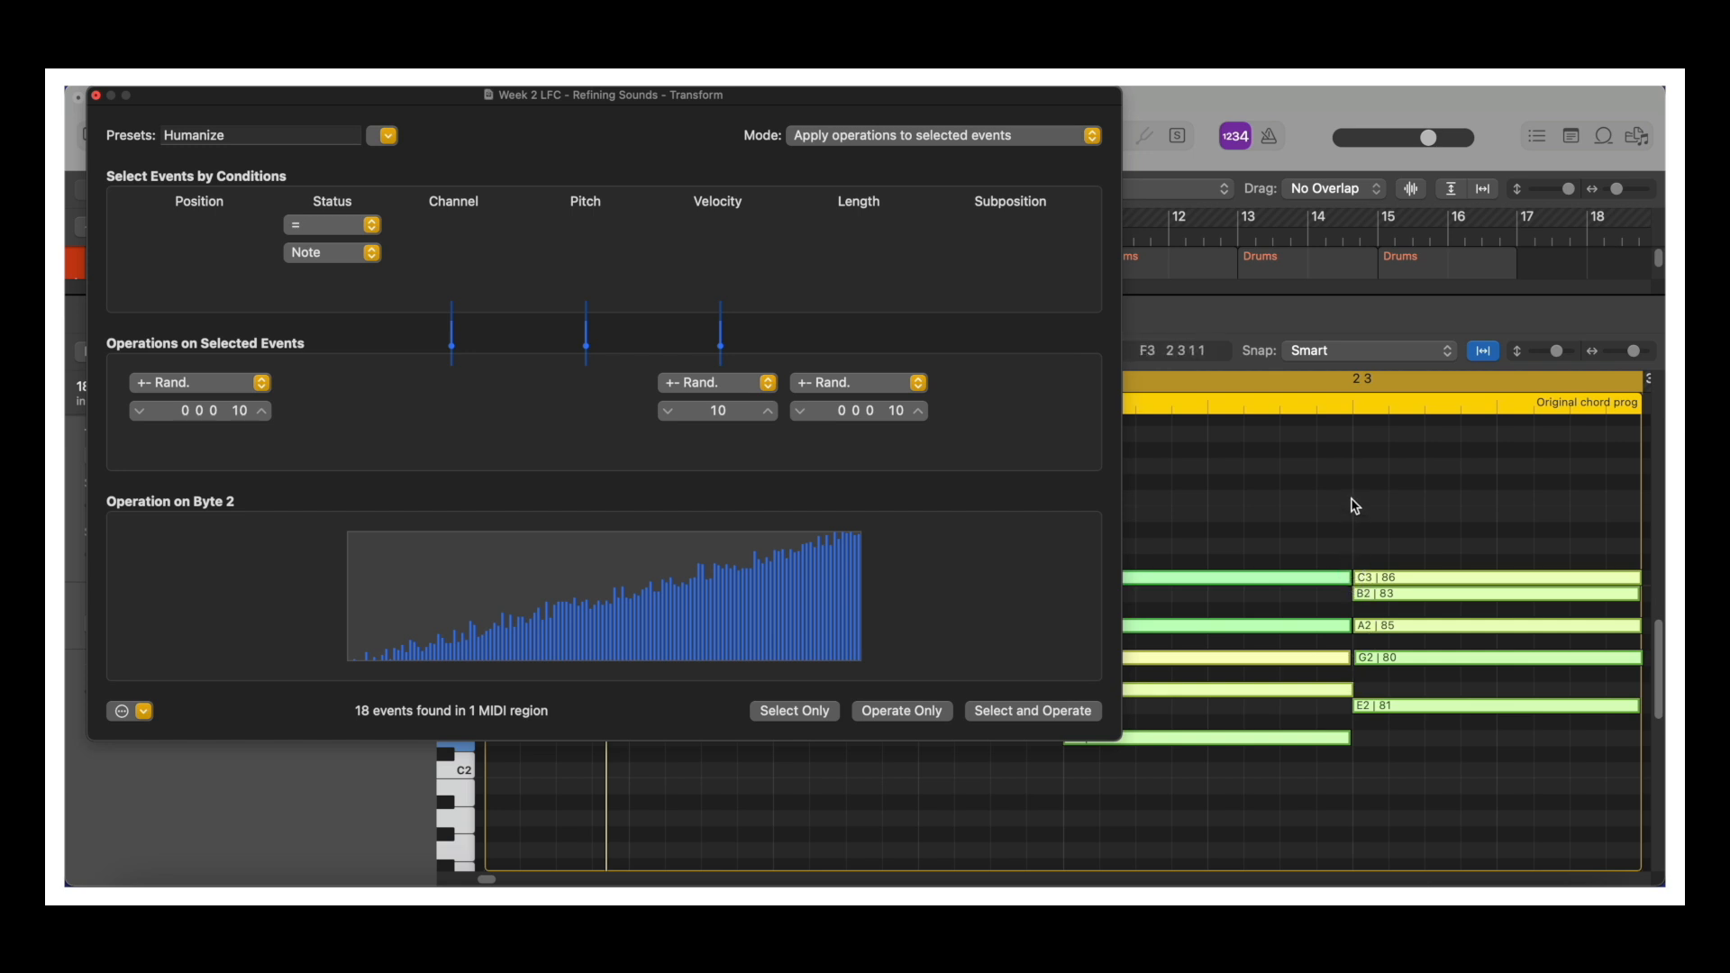
pyautogui.press('super+w')
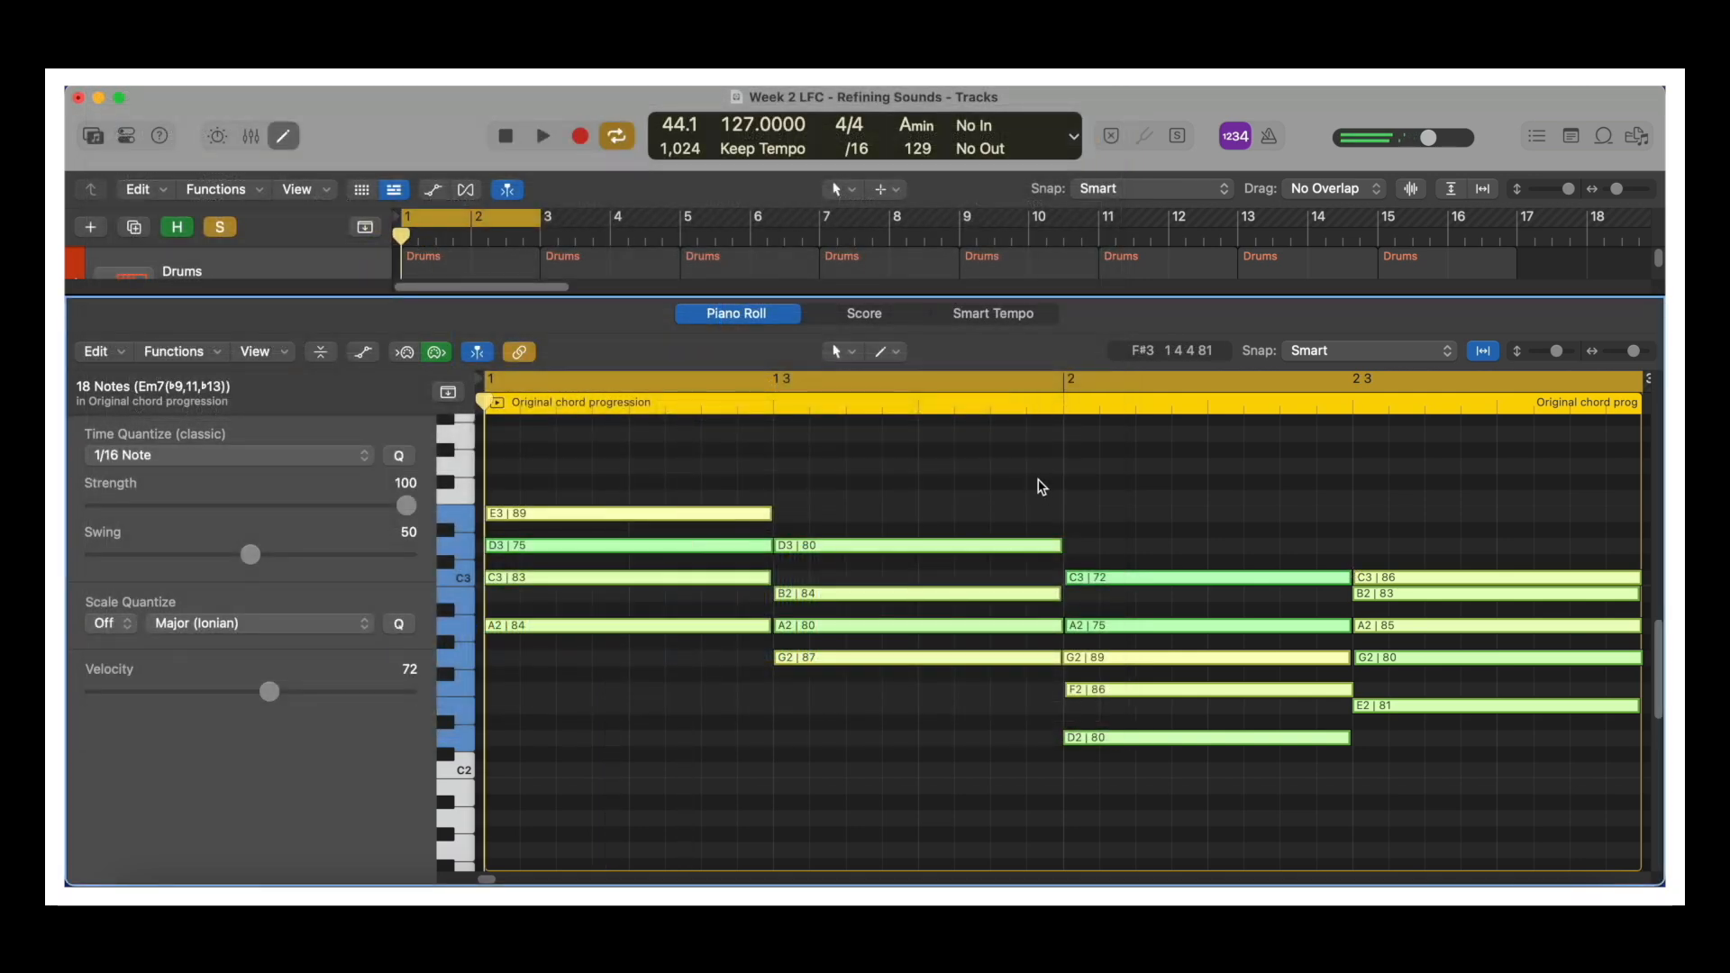
# Play back the humanized chords and inspect the note start offsets around bar 2 beat 3 up close
pyautogui.press('space')
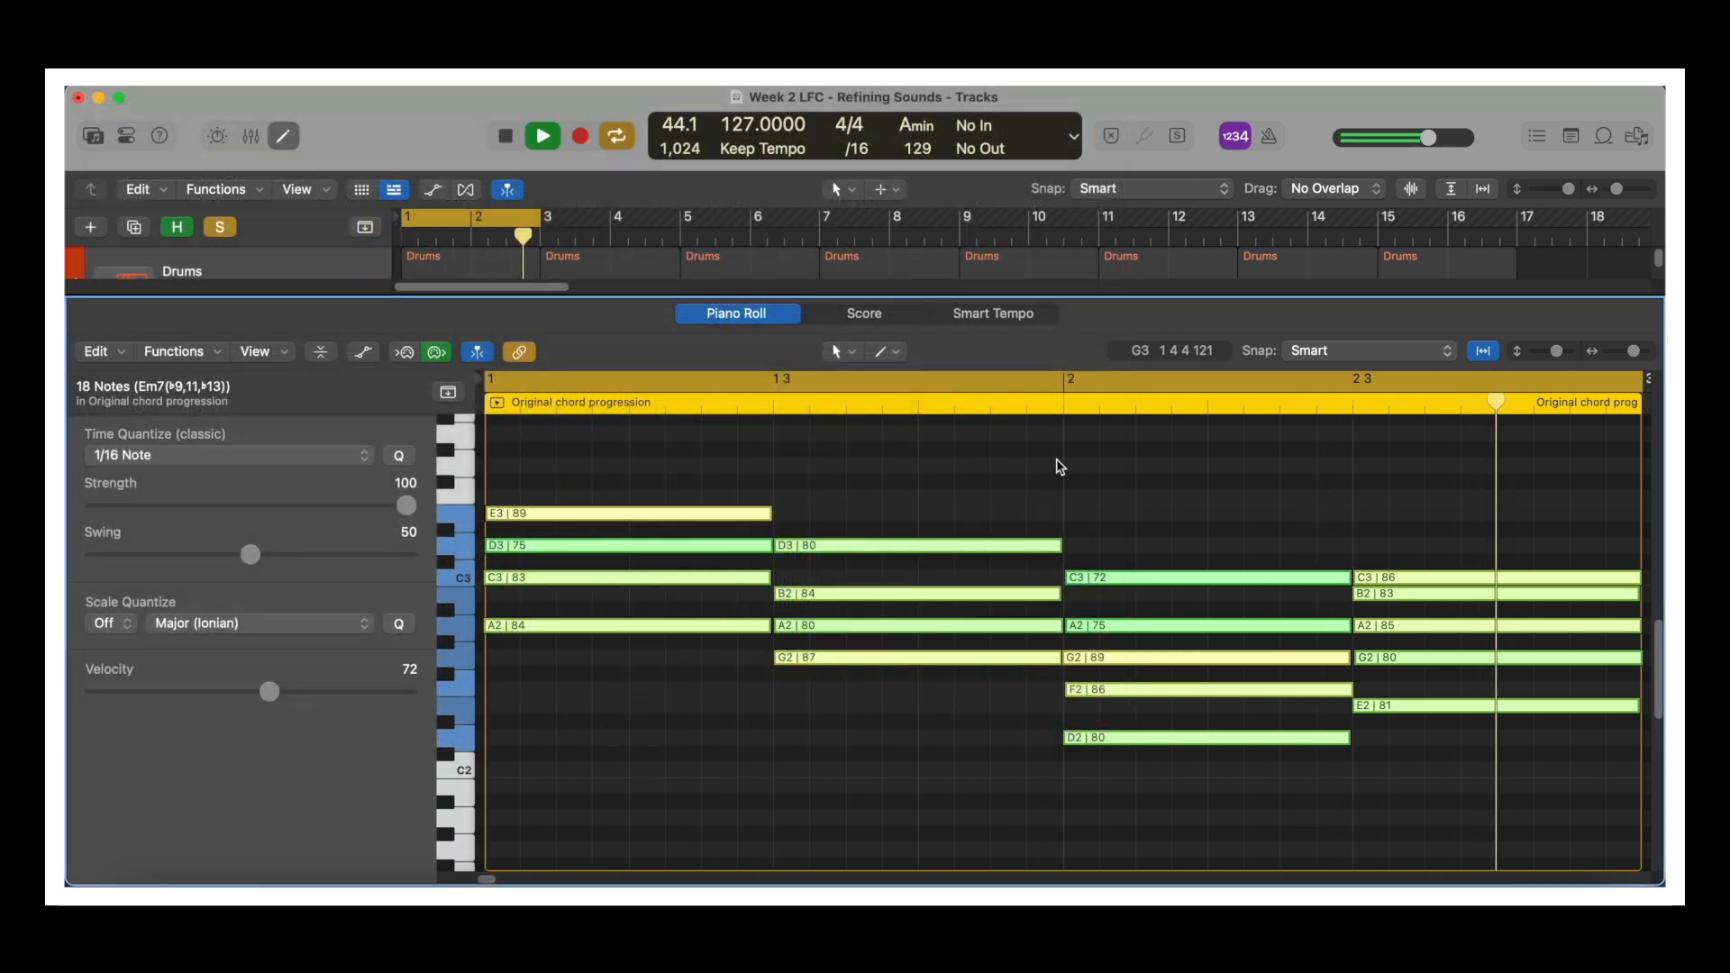
pyautogui.press('space')
pyautogui.click(1358, 406)
pyautogui.scroll(5, 1344, 541)
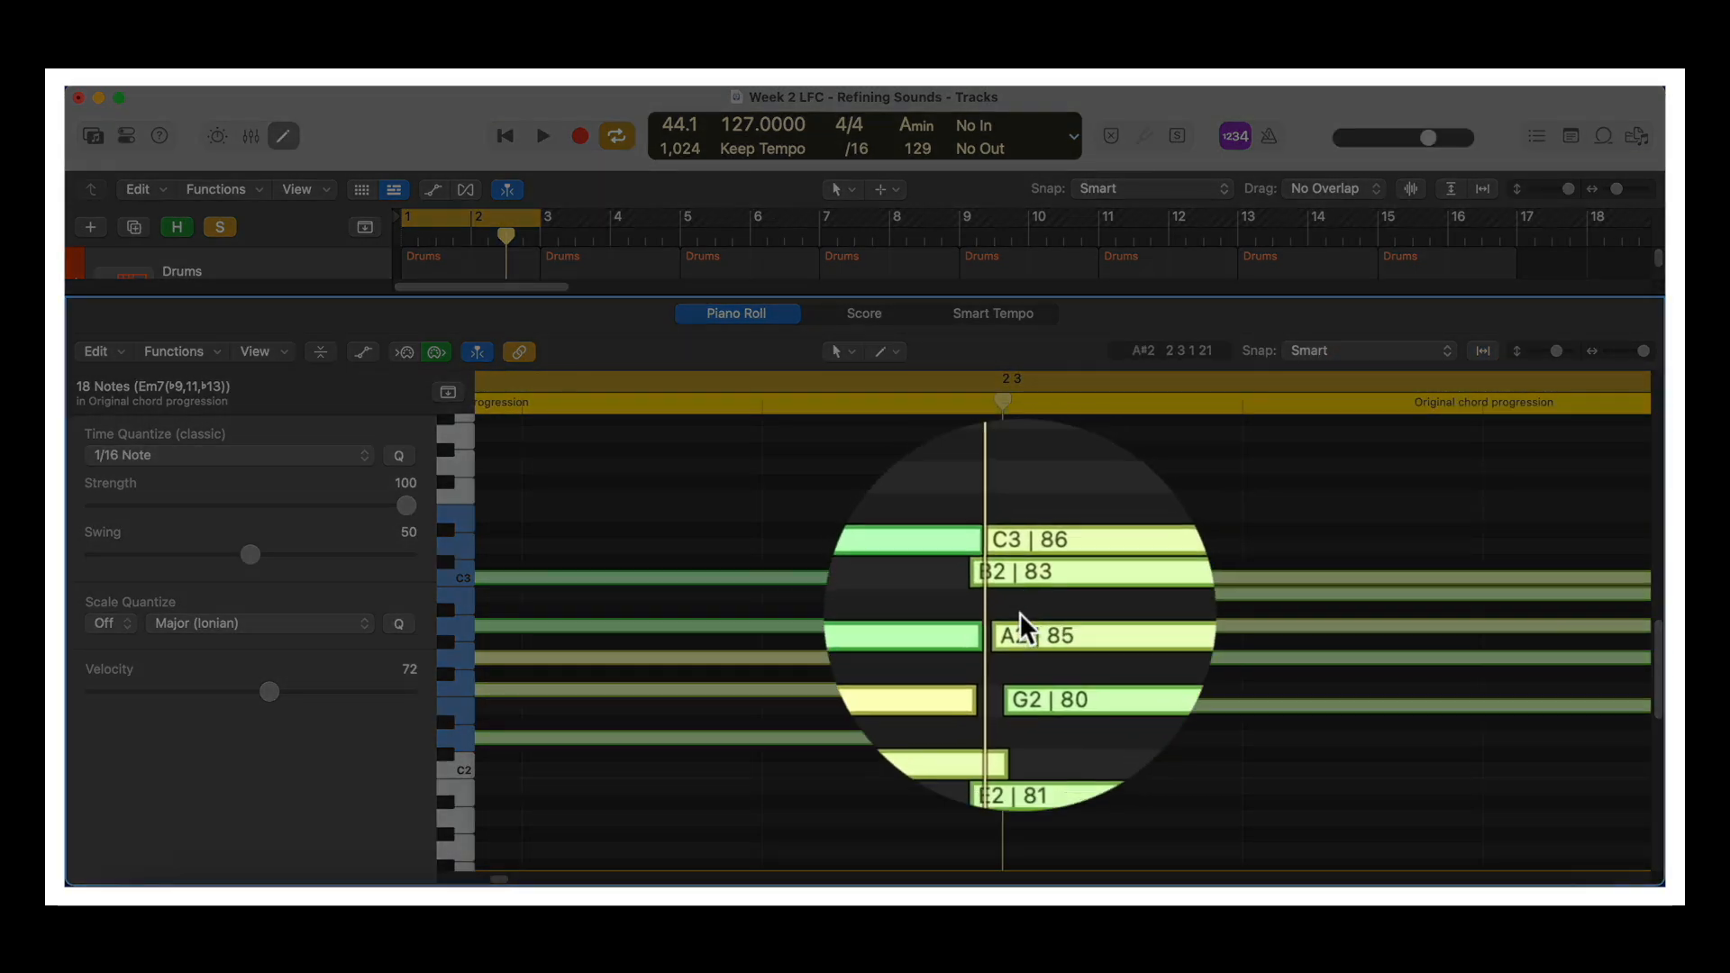
pyautogui.scroll(-5, 1034, 605)
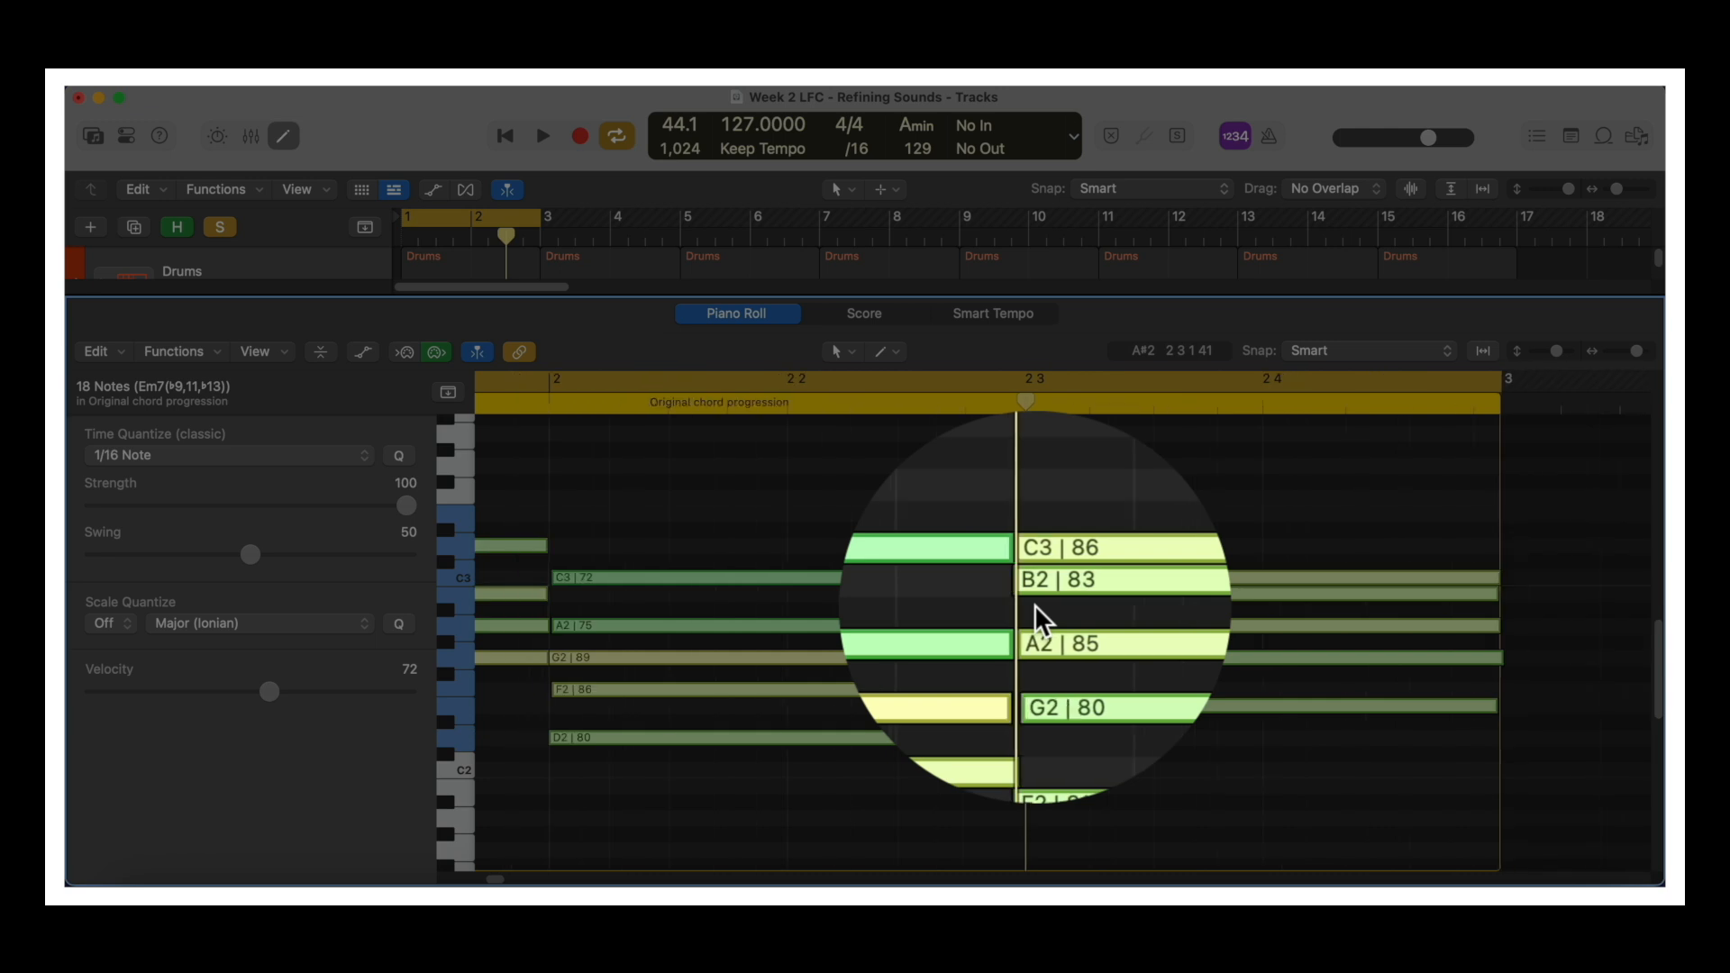
pyautogui.press('z')
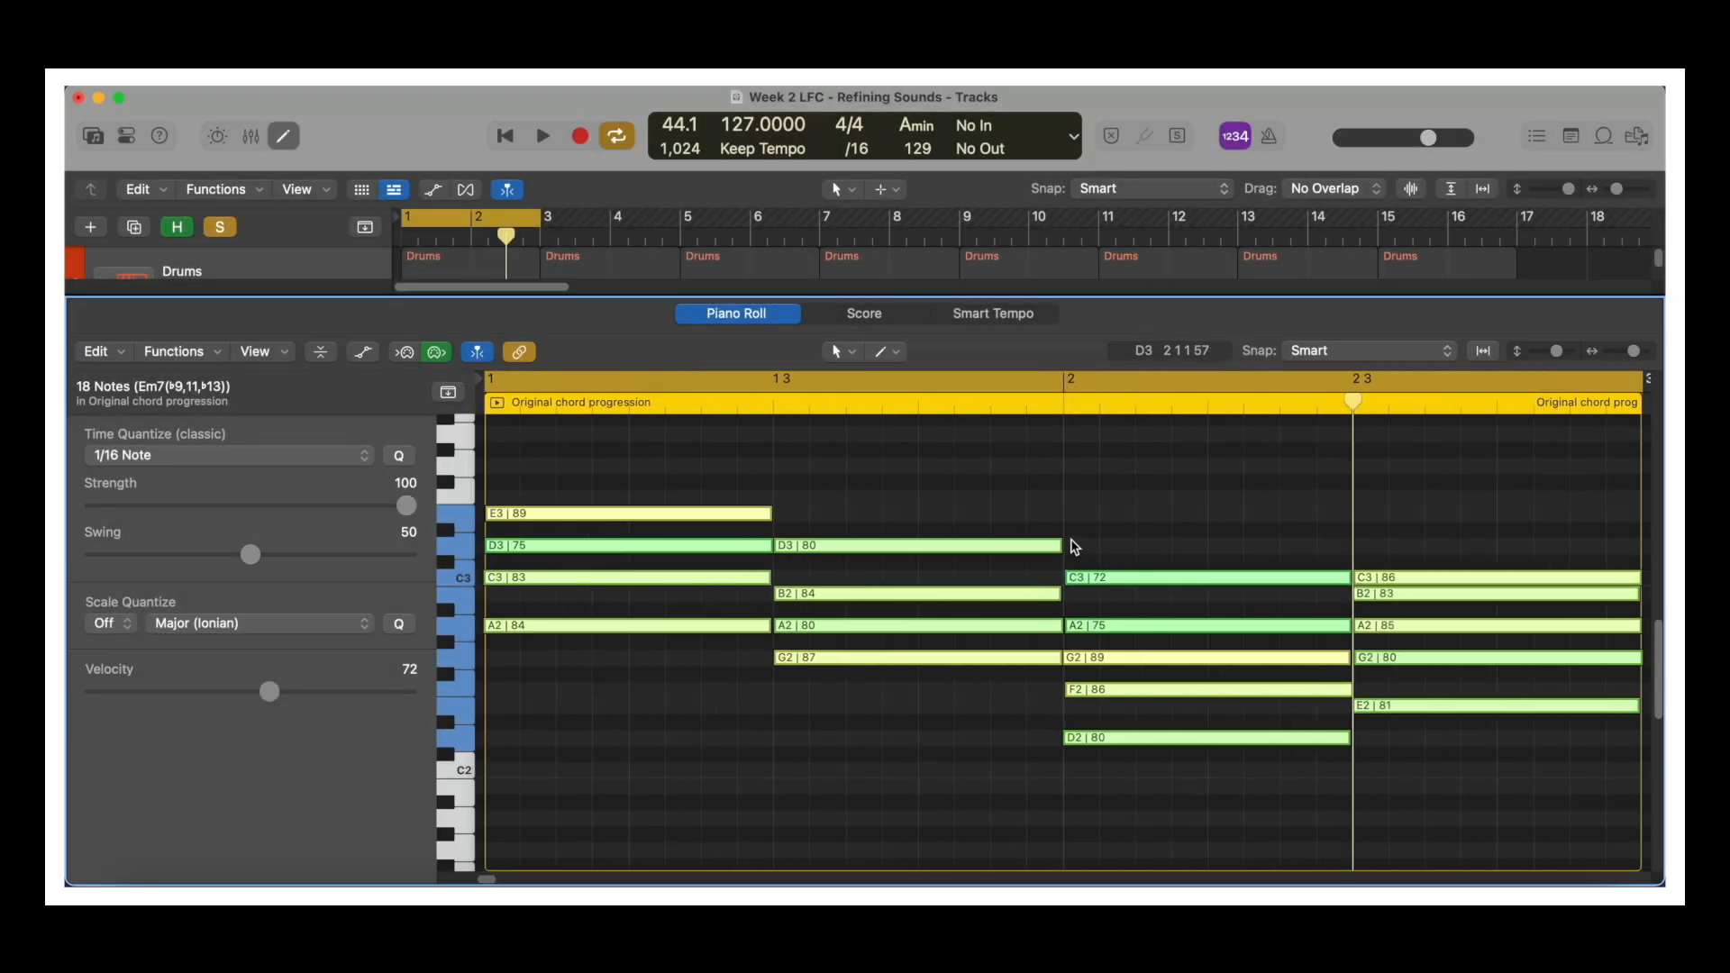
# Apply the Humanize MIDI transform several more times in a row to the selected chord notes and close the Transform window
pyautogui.click(216, 352)
pyautogui.moveTo(270, 569)
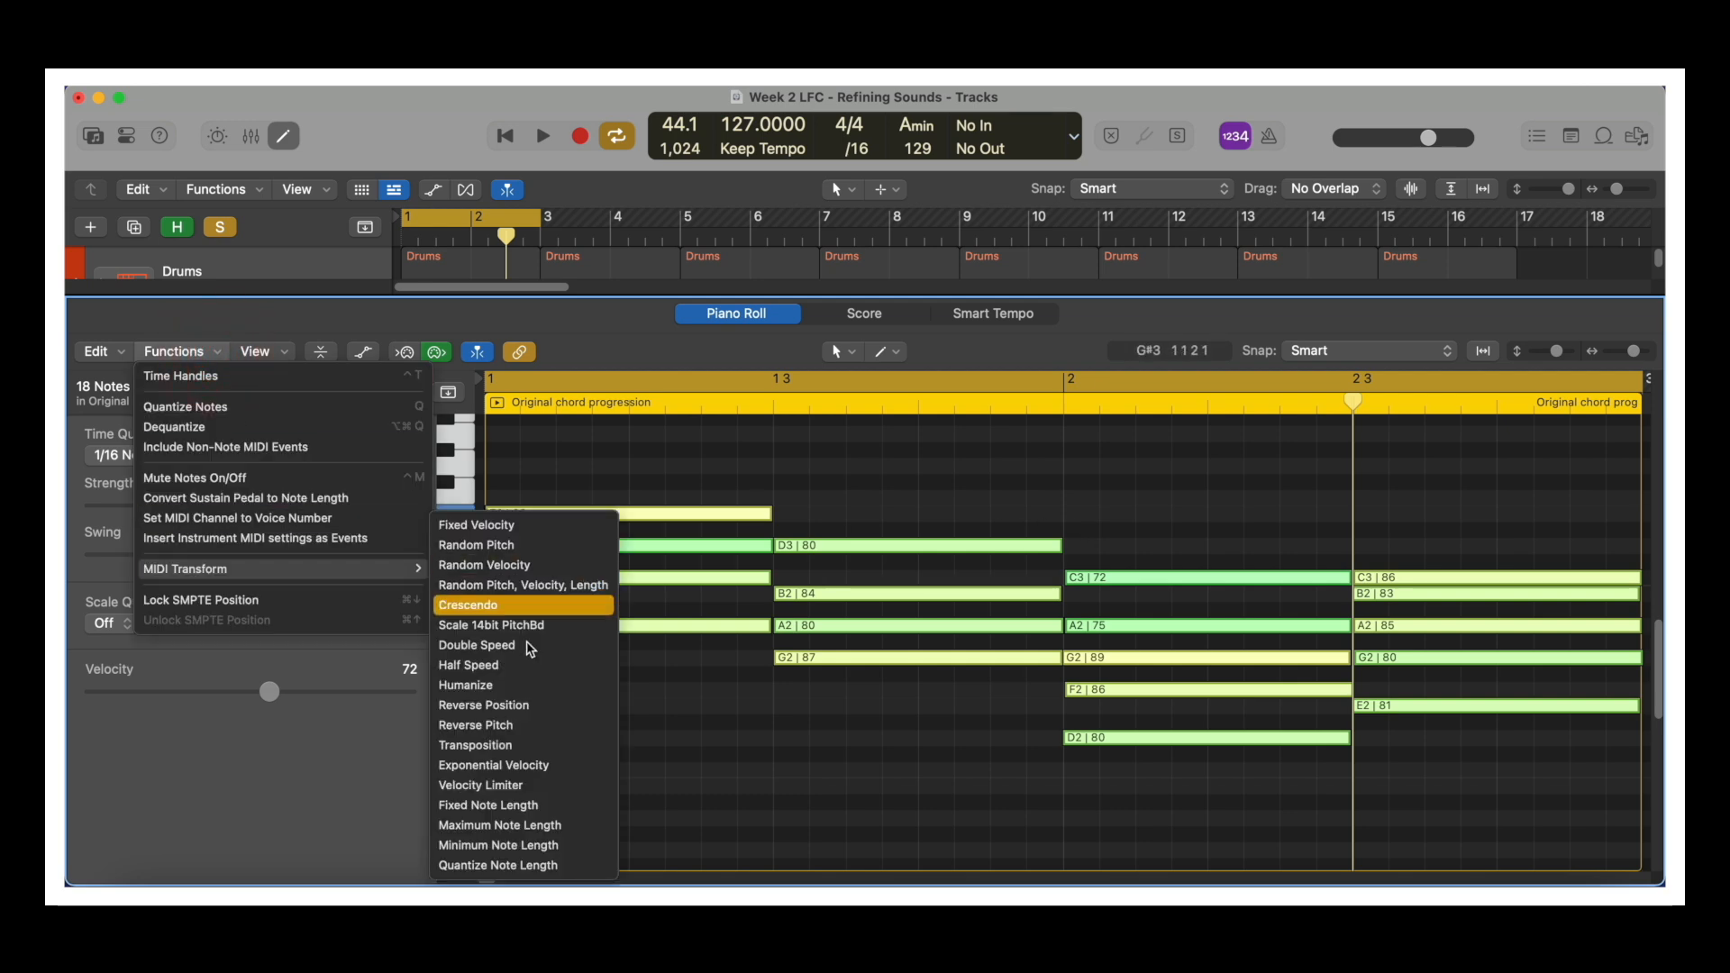
pyautogui.click(530, 690)
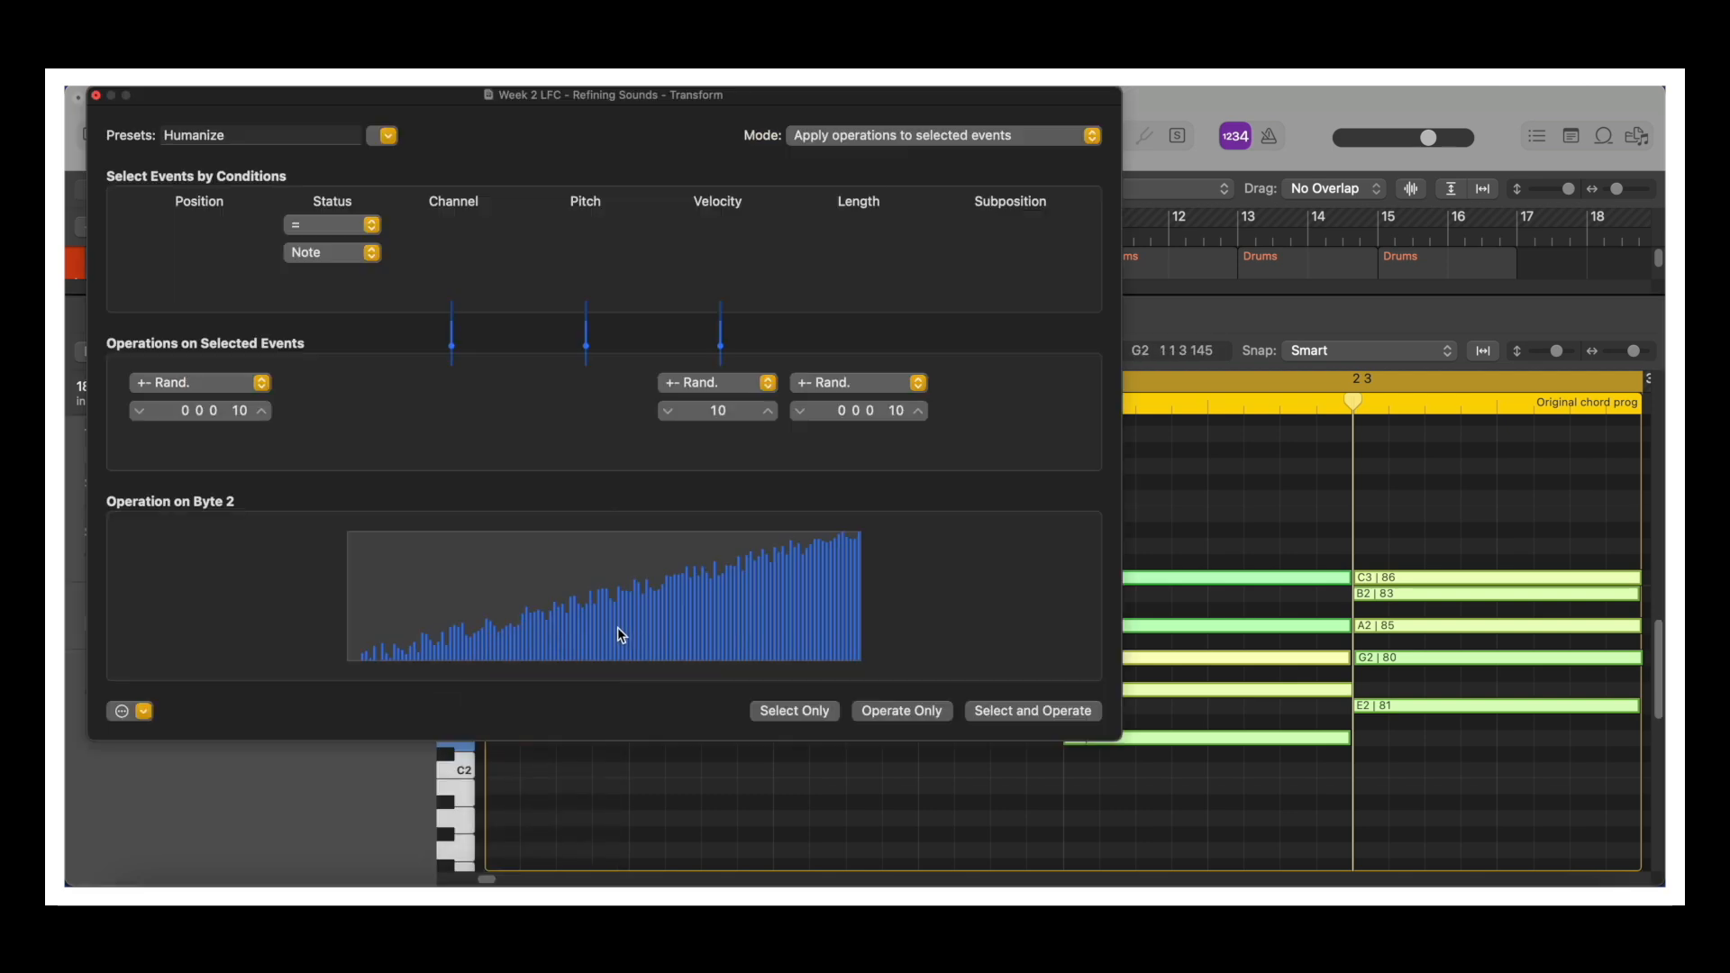
pyautogui.click(899, 712)
pyautogui.click(898, 712)
pyautogui.click(898, 712)
pyautogui.click(899, 712)
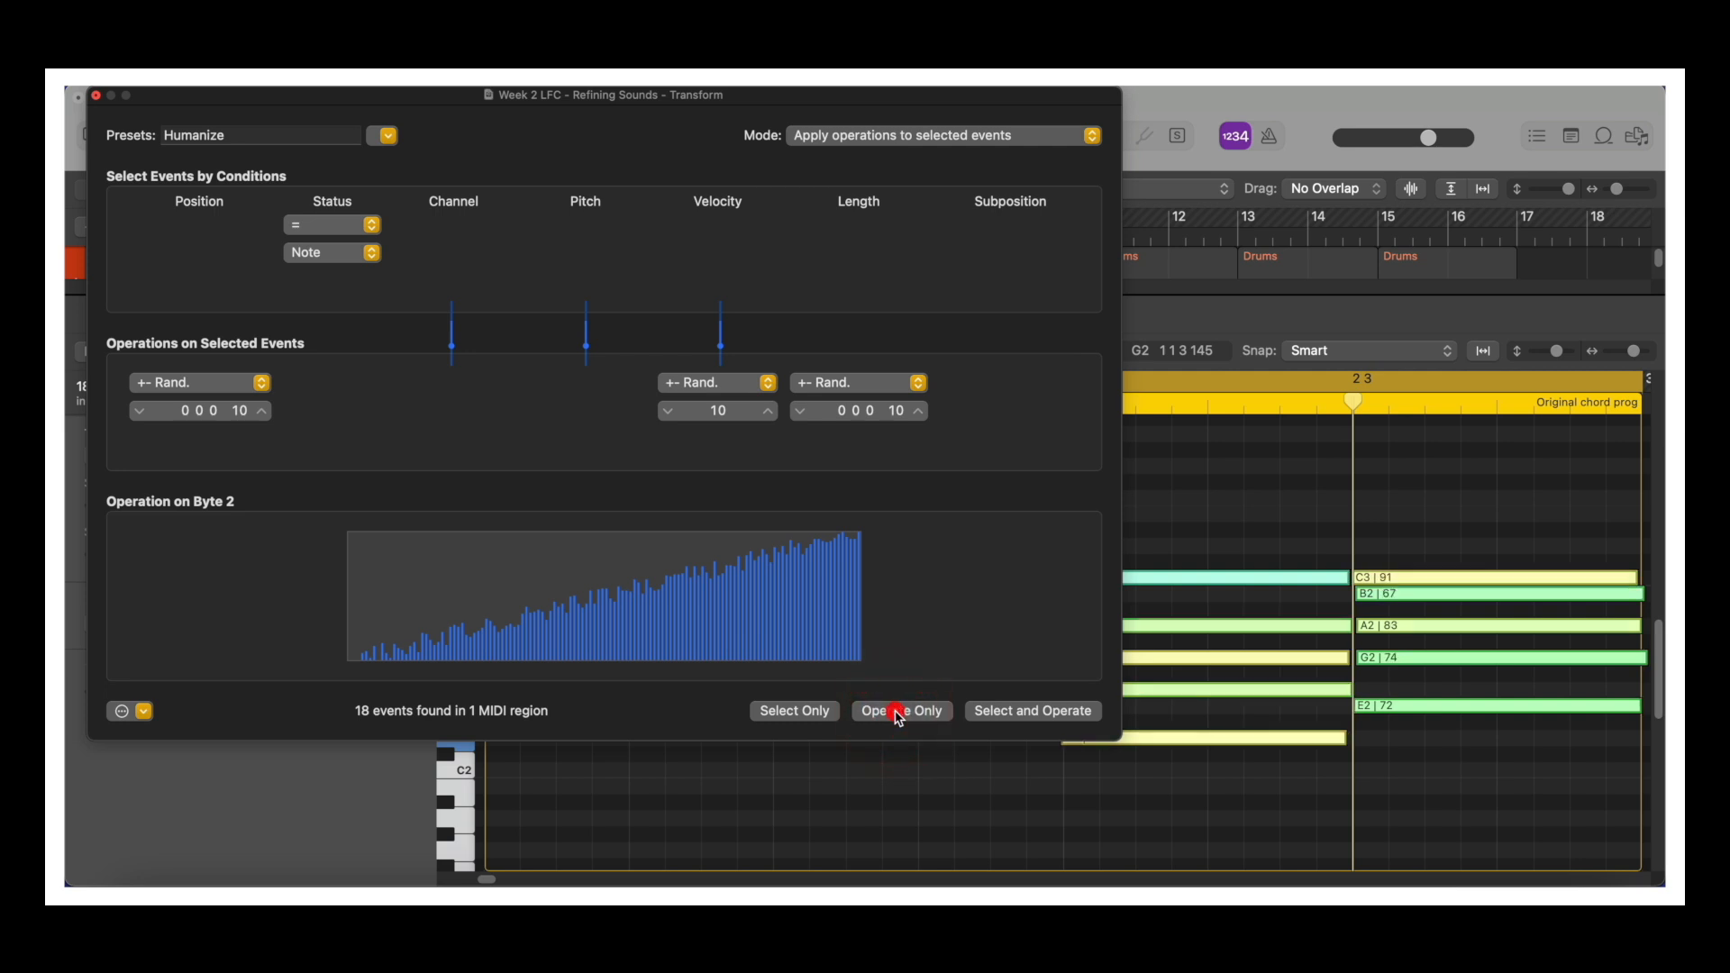
pyautogui.click(898, 713)
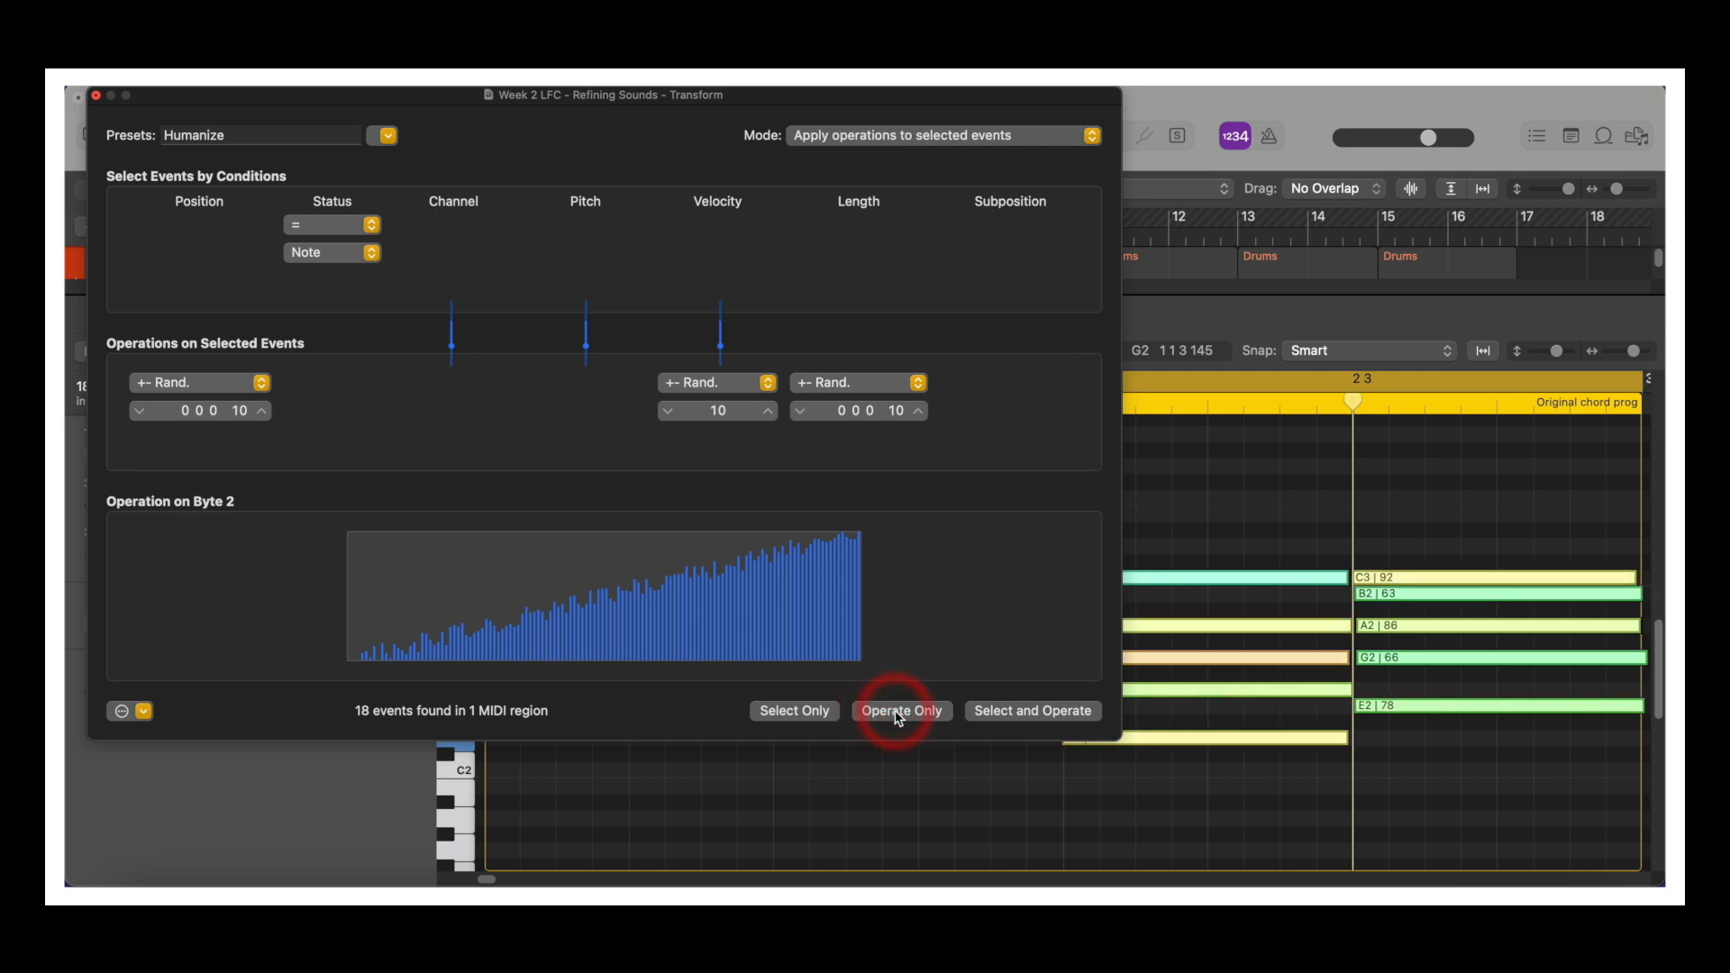
pyautogui.click(912, 708)
pyautogui.click(97, 96)
# Listen to the more strongly humanized chord progression and deselect all of its notes
pyautogui.press('space')
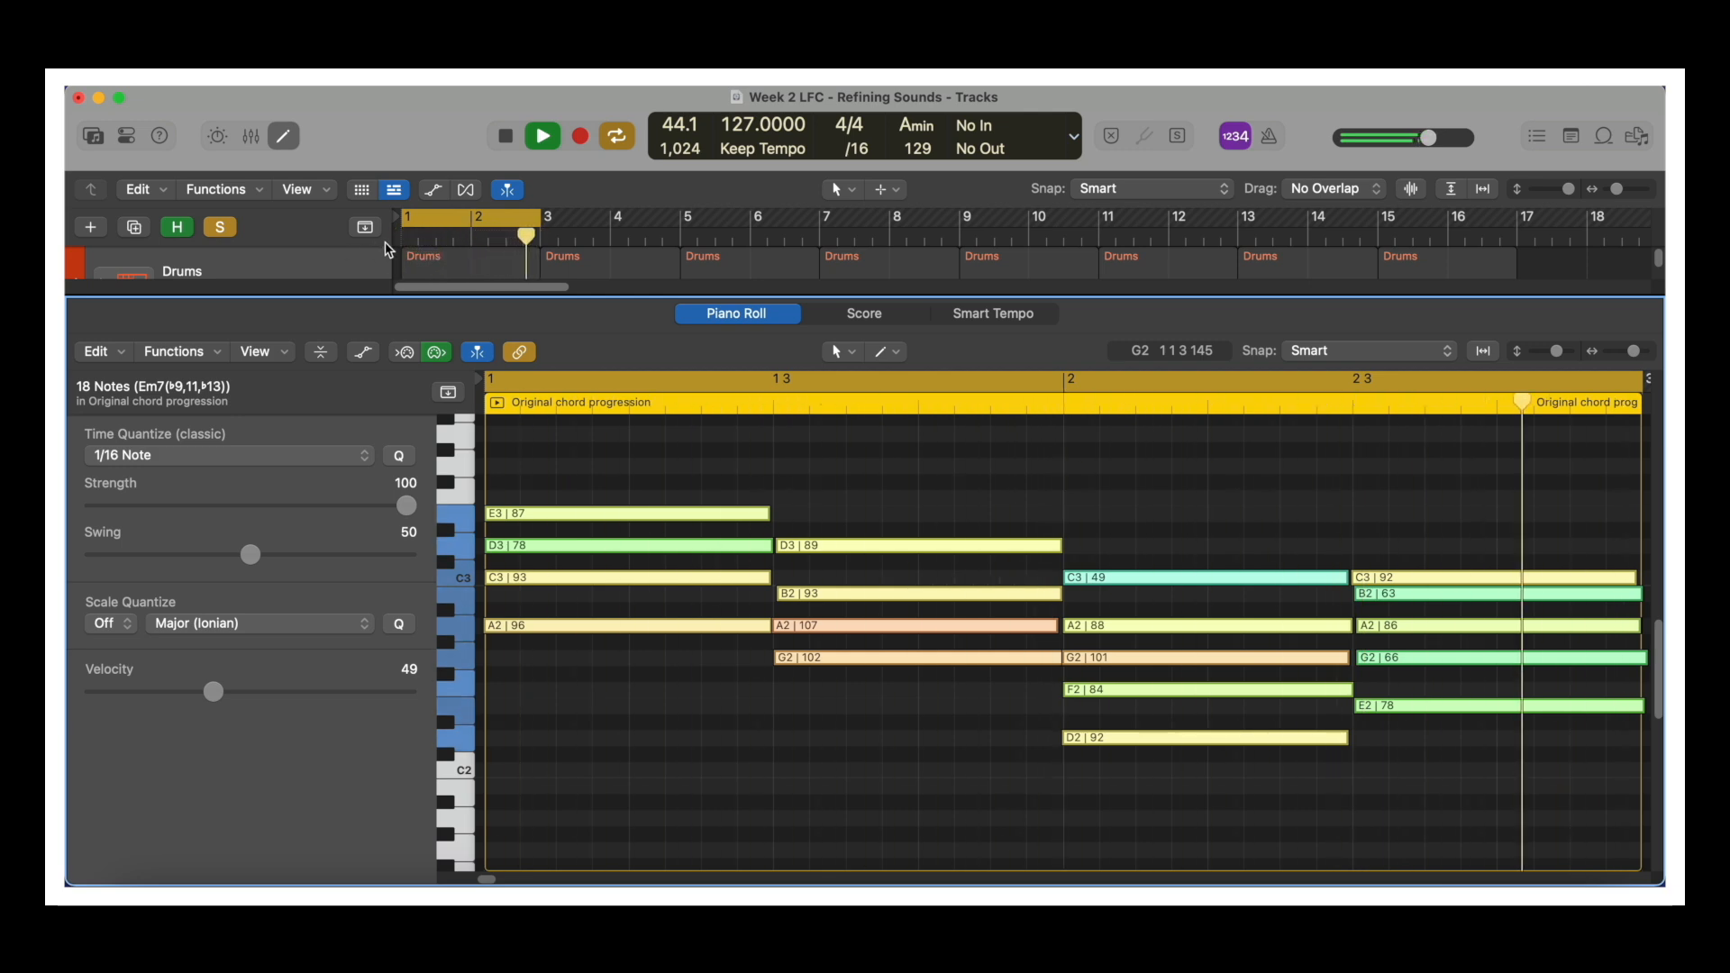
pyautogui.press('space')
pyautogui.click(944, 478)
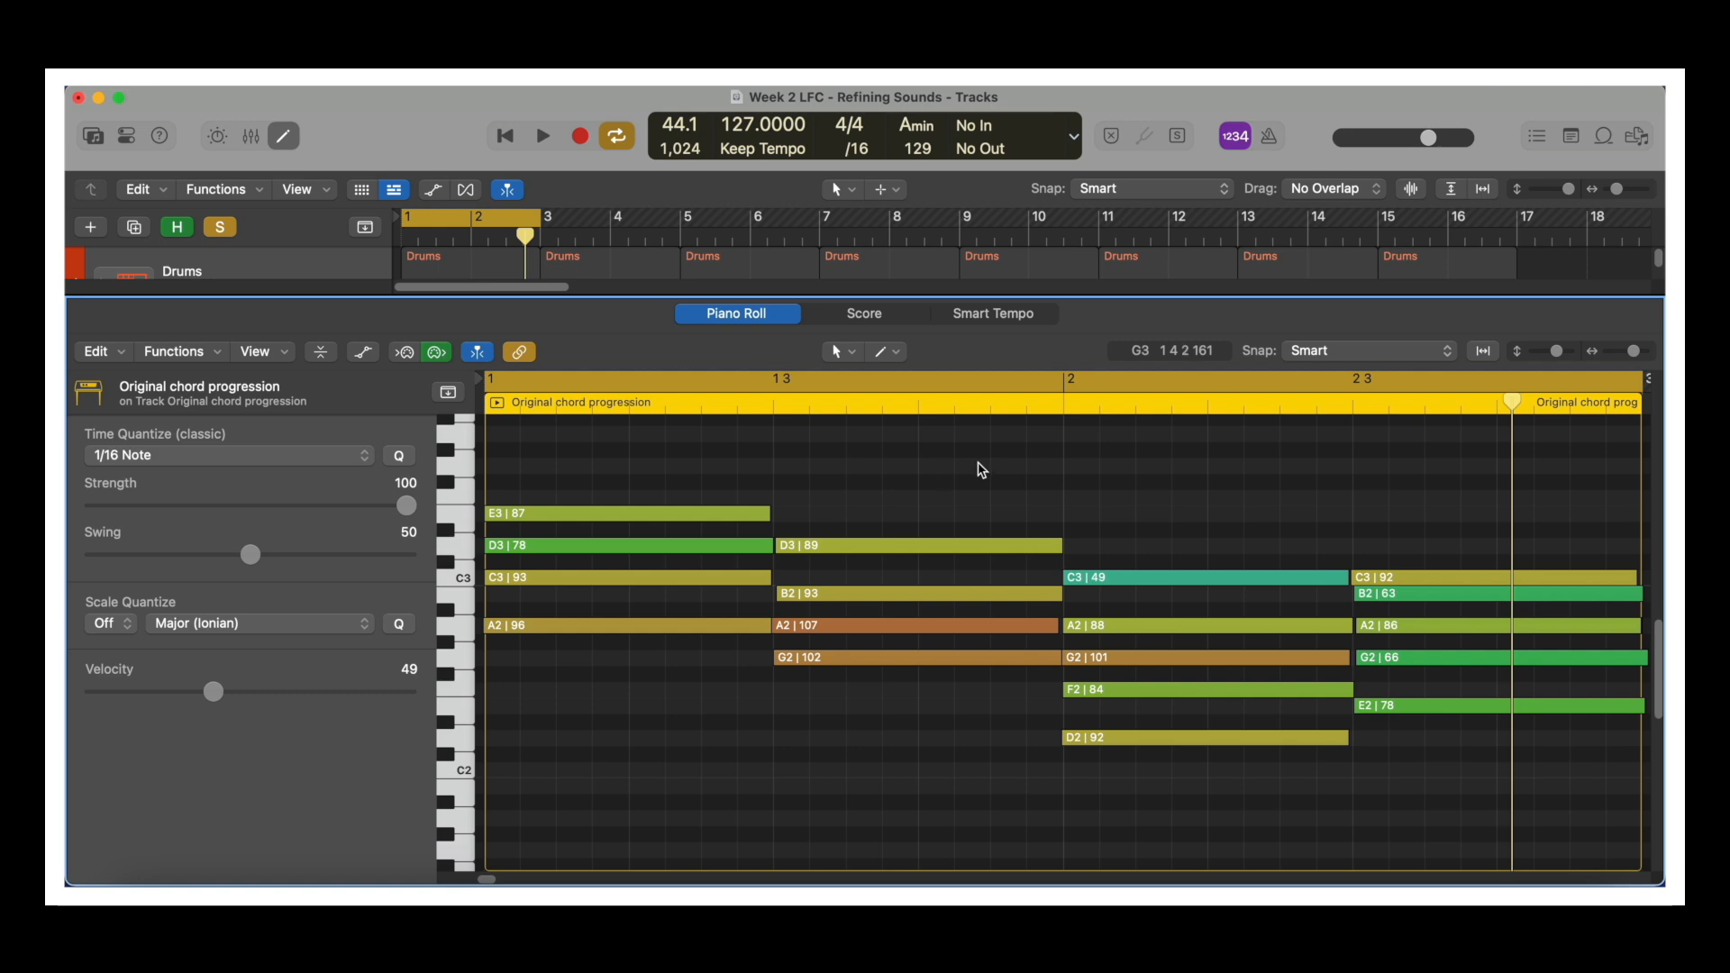
# Show the inspector's region parameters and set the Original chord progression region's Quantize to 1/16 Note
pyautogui.press('i')
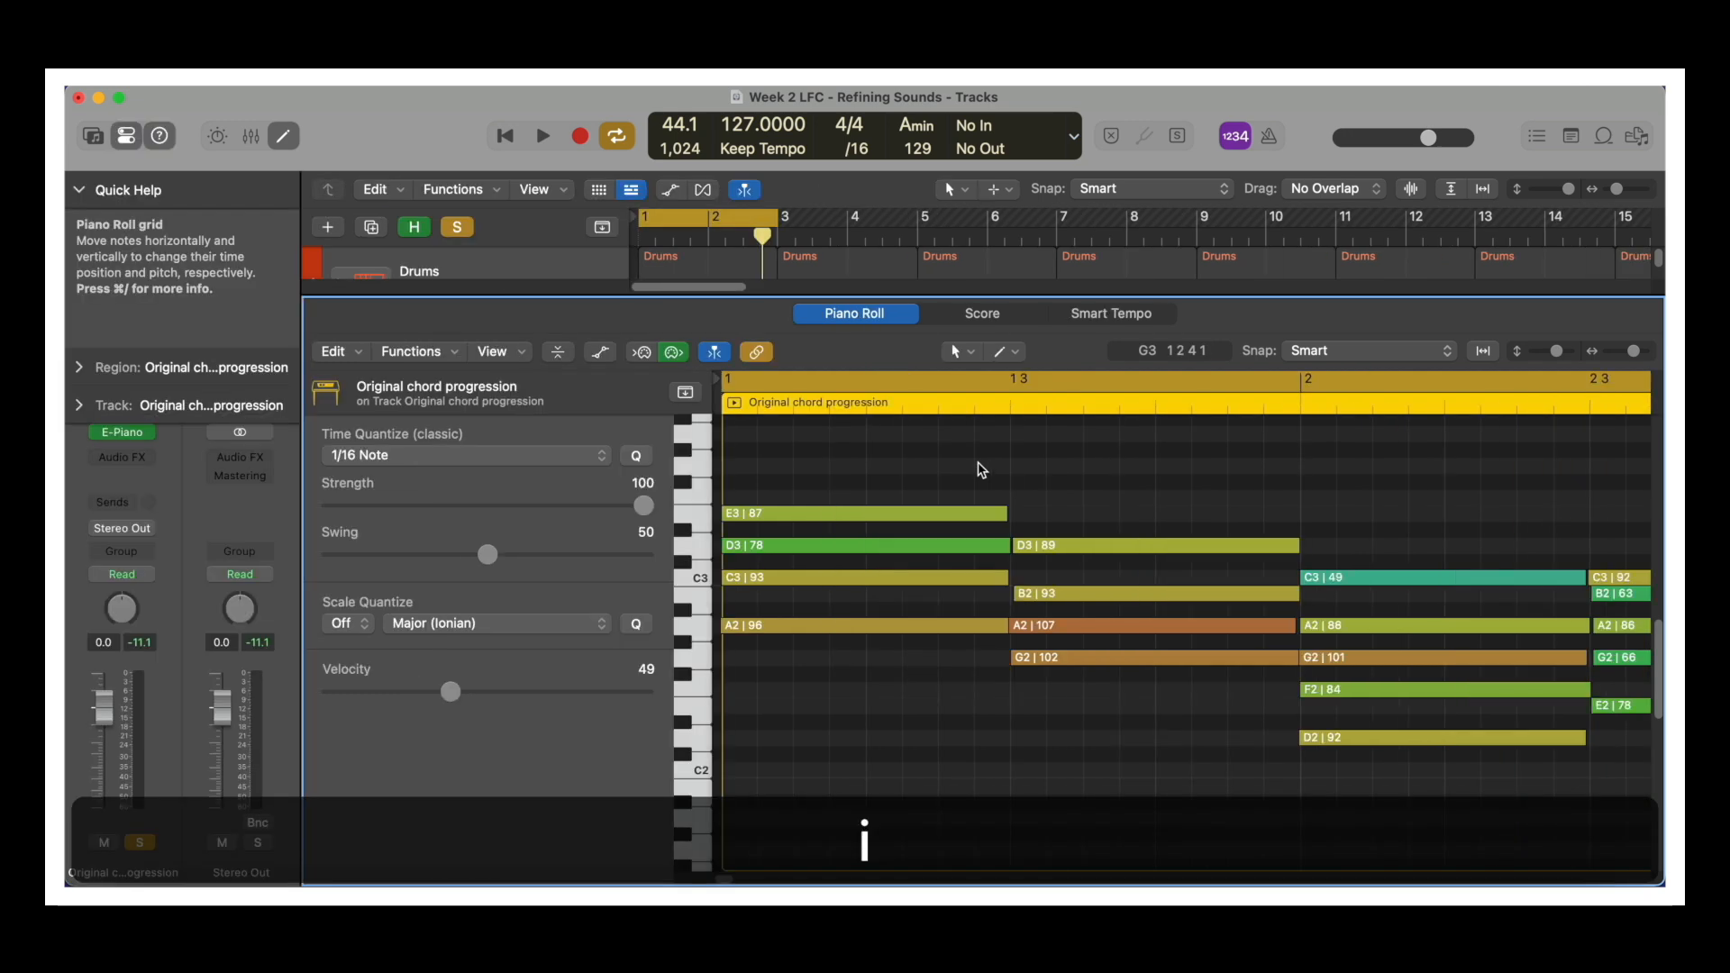
pyautogui.click(78, 190)
pyautogui.click(79, 227)
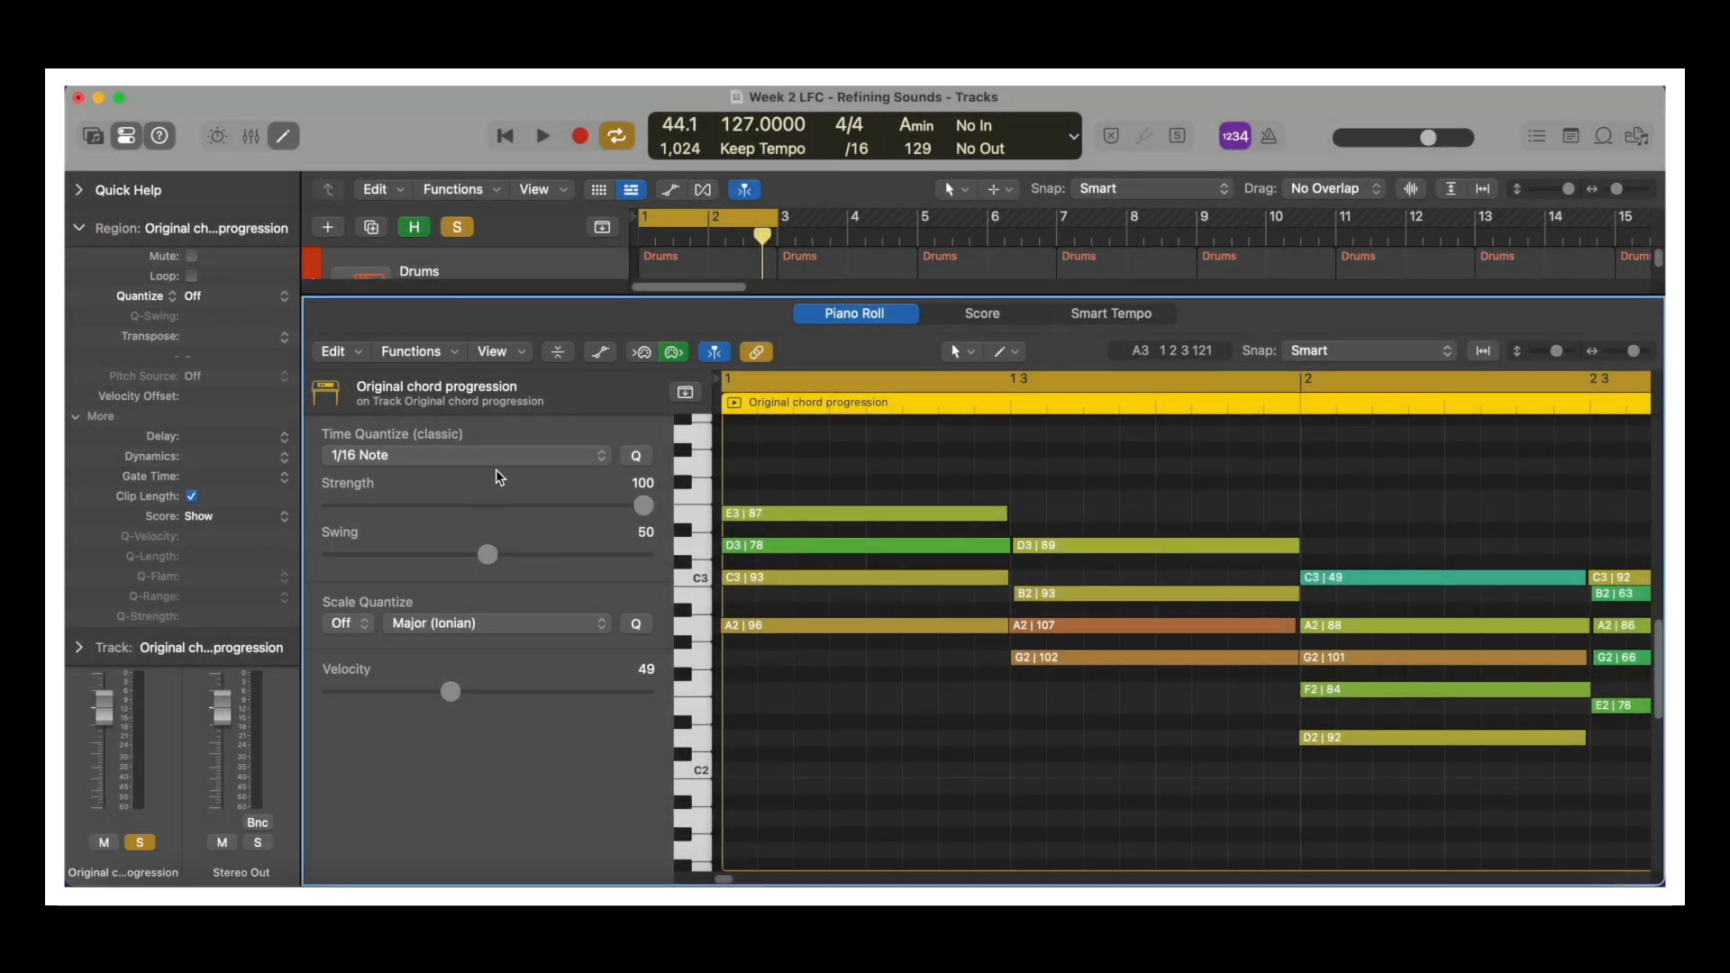
pyautogui.click(197, 299)
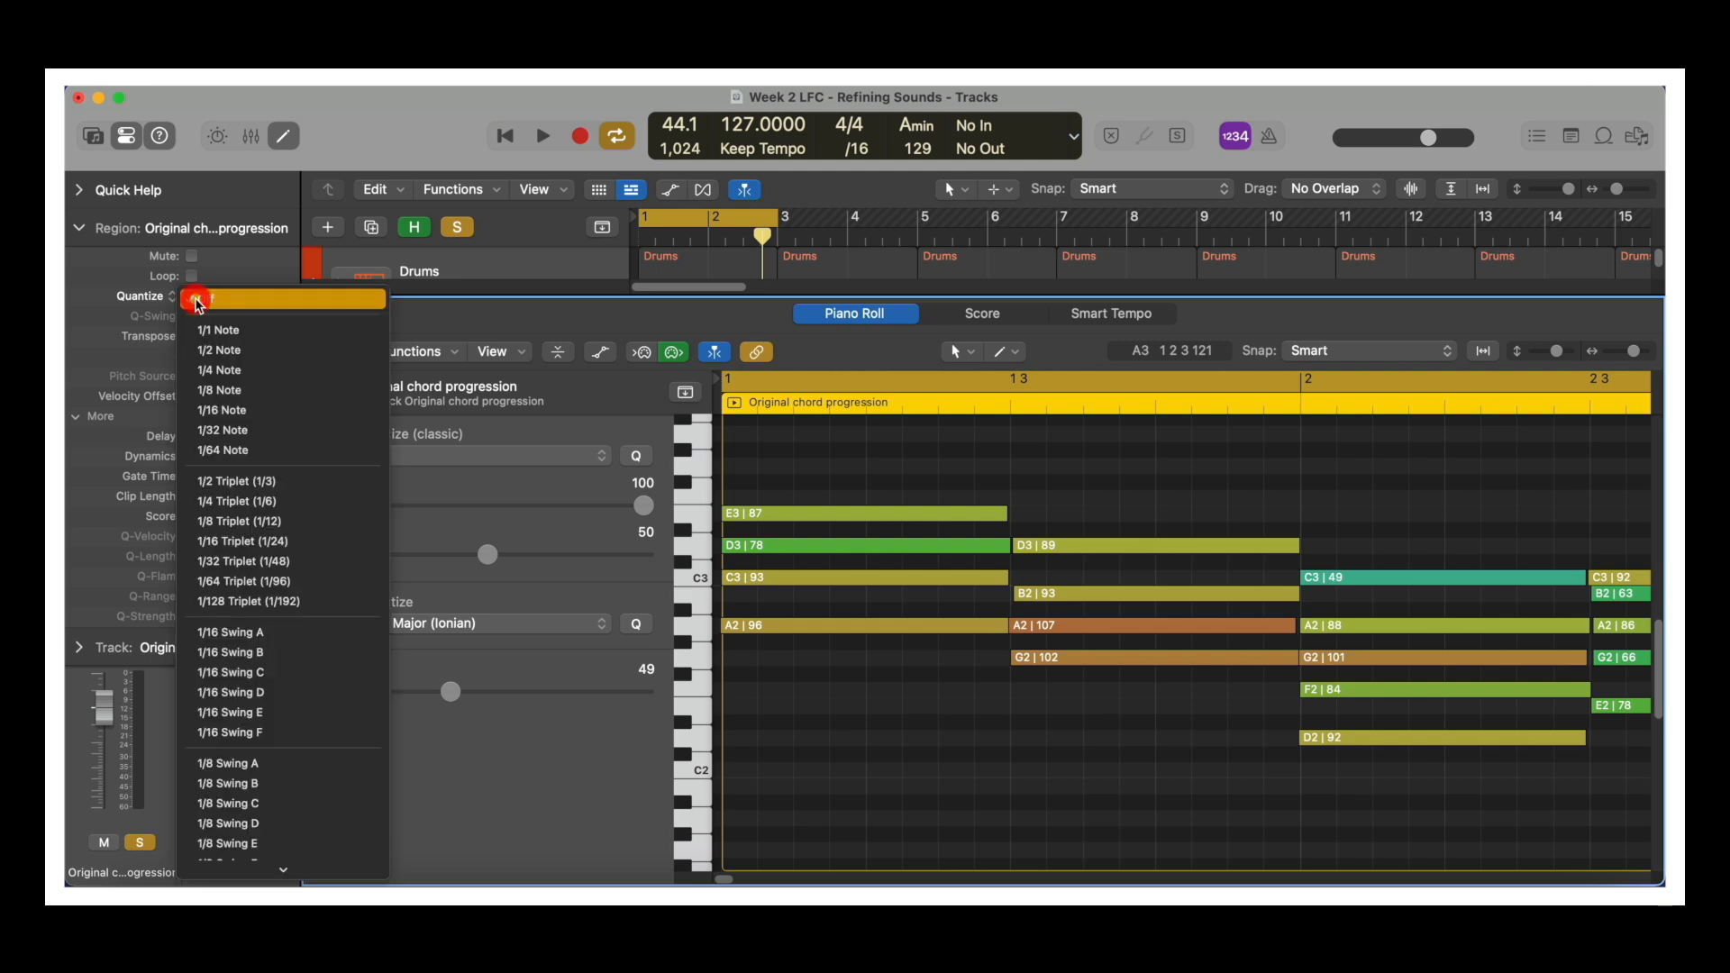
pyautogui.click(263, 413)
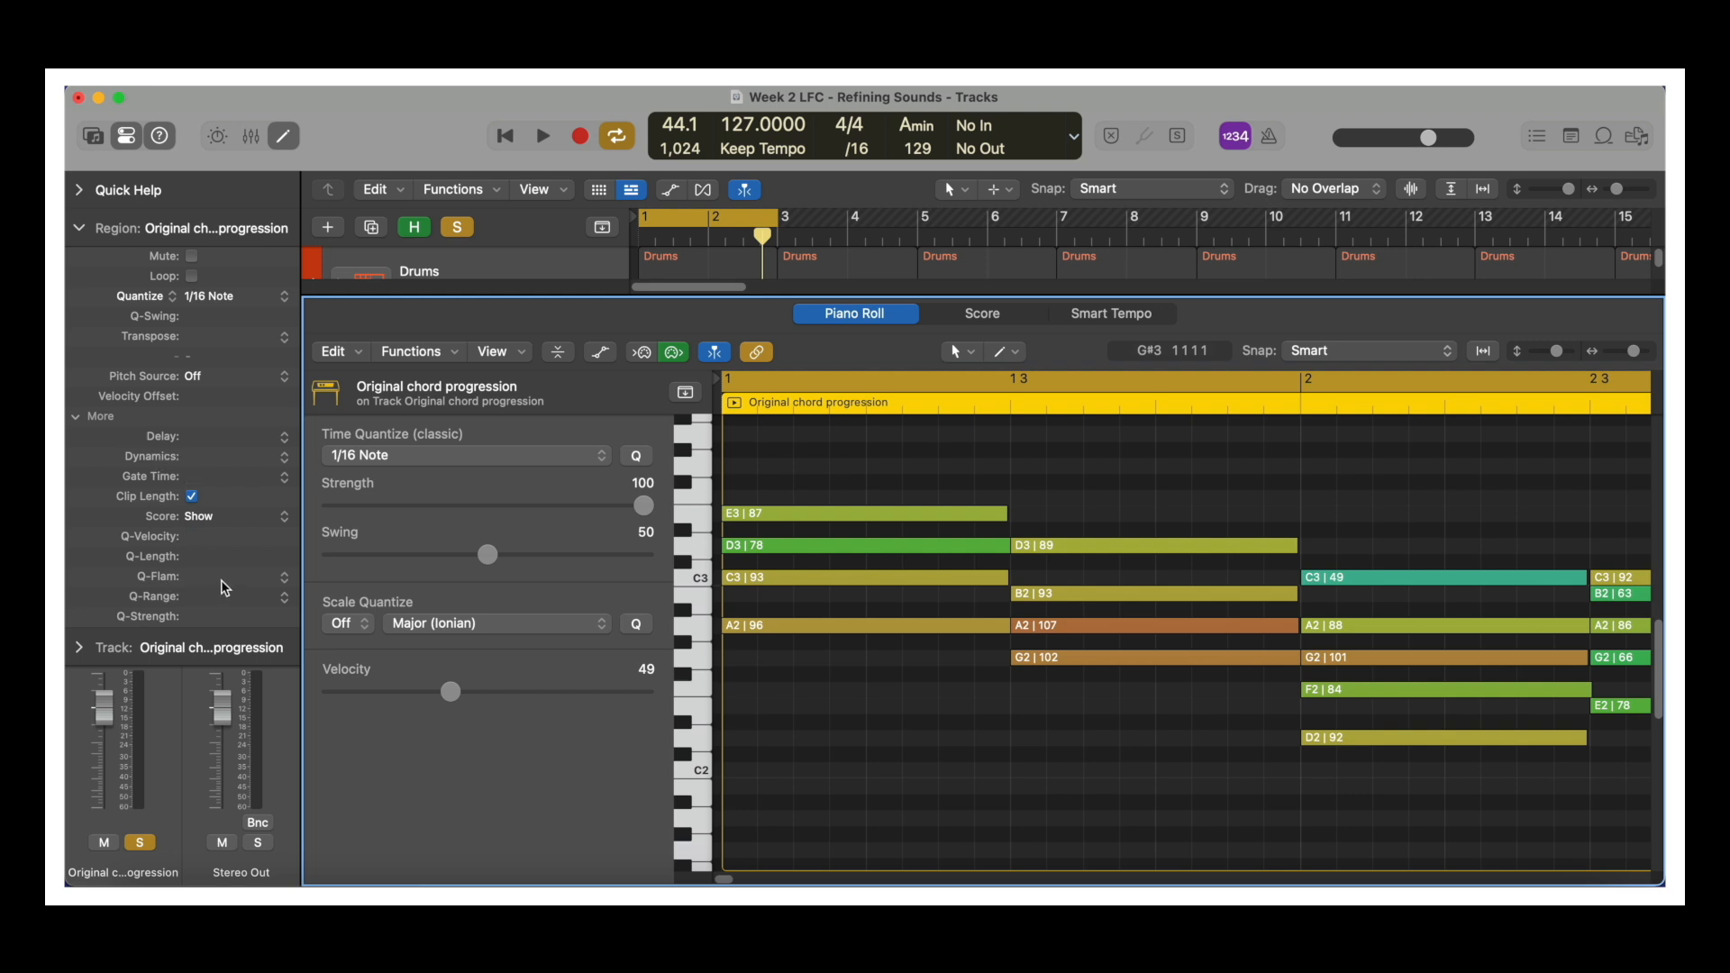
# Set the region's Q-Flam to +34 ticks and play the strummed chords with the whole region fitted in the Piano Roll
pyautogui.moveTo(197, 576); pyautogui.dragTo(196, 543)
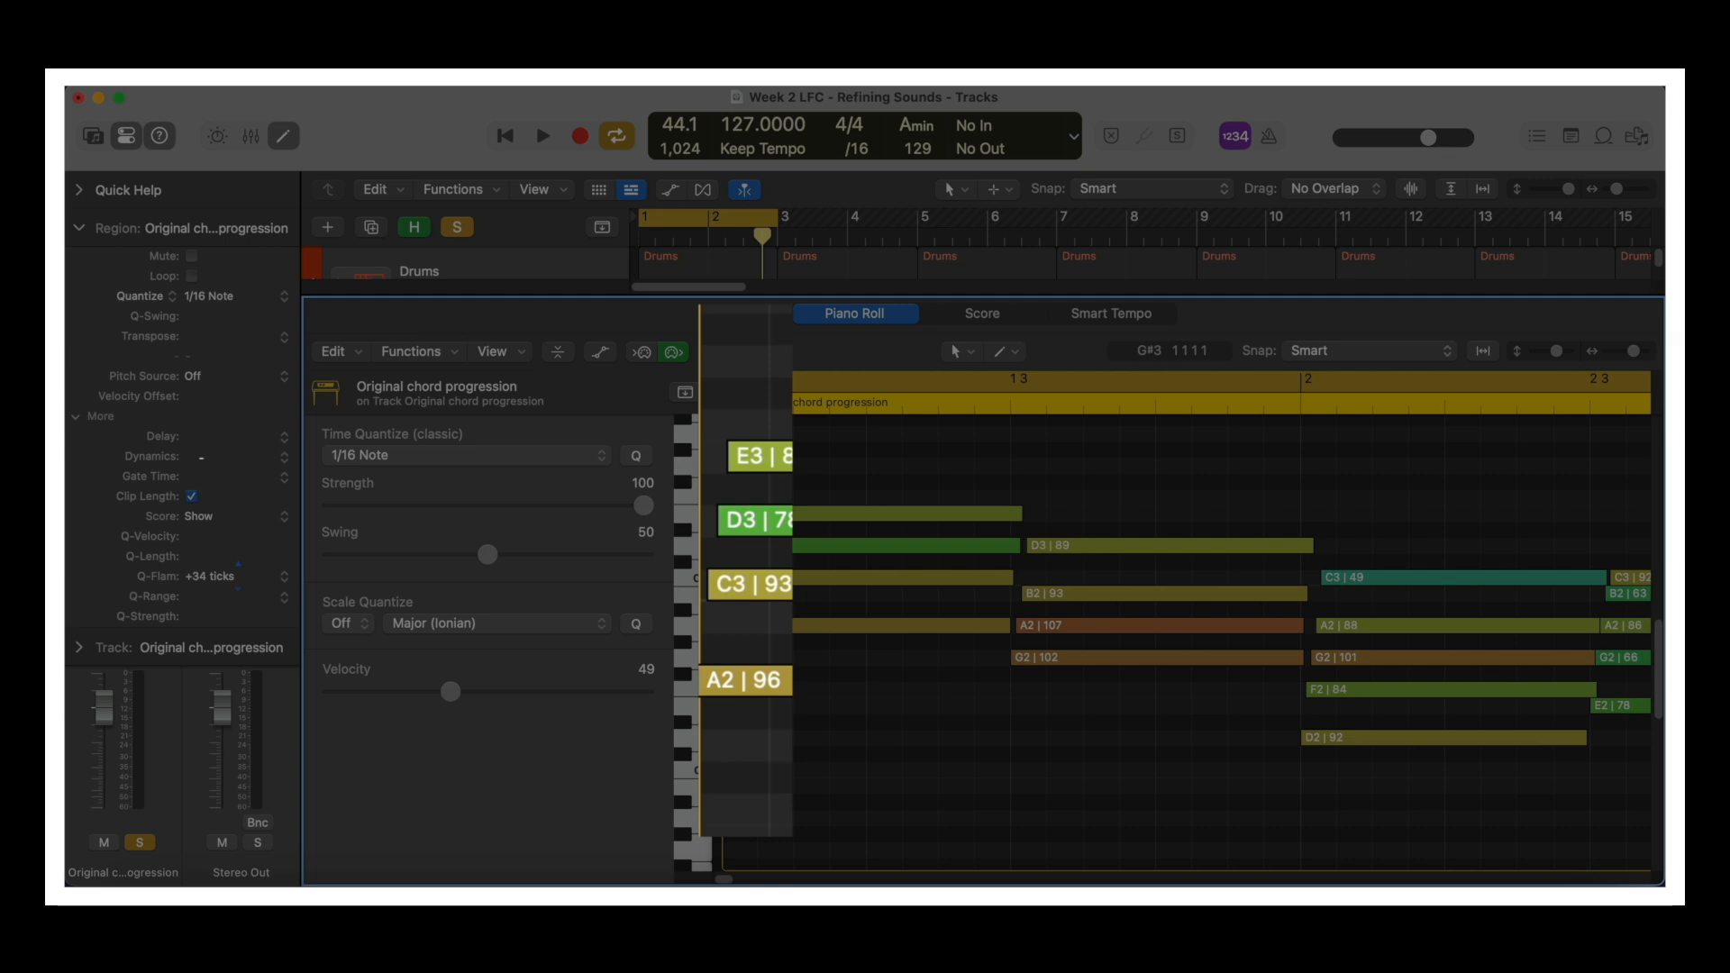
pyautogui.press('space')
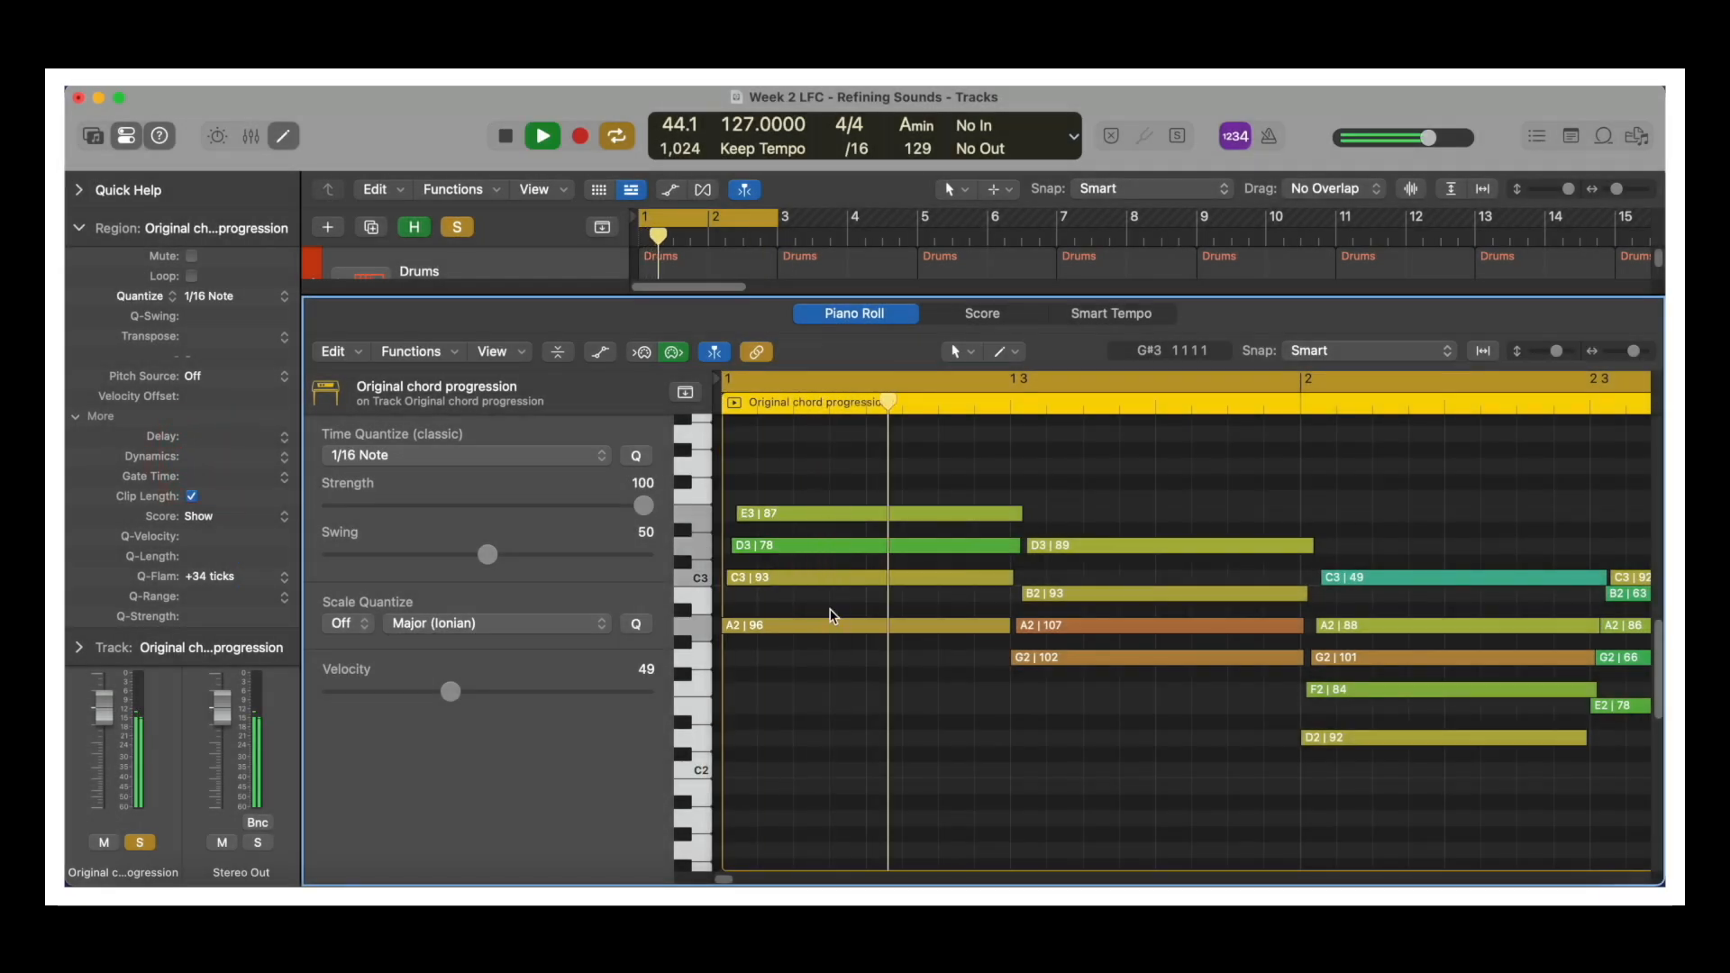
pyautogui.click(1484, 351)
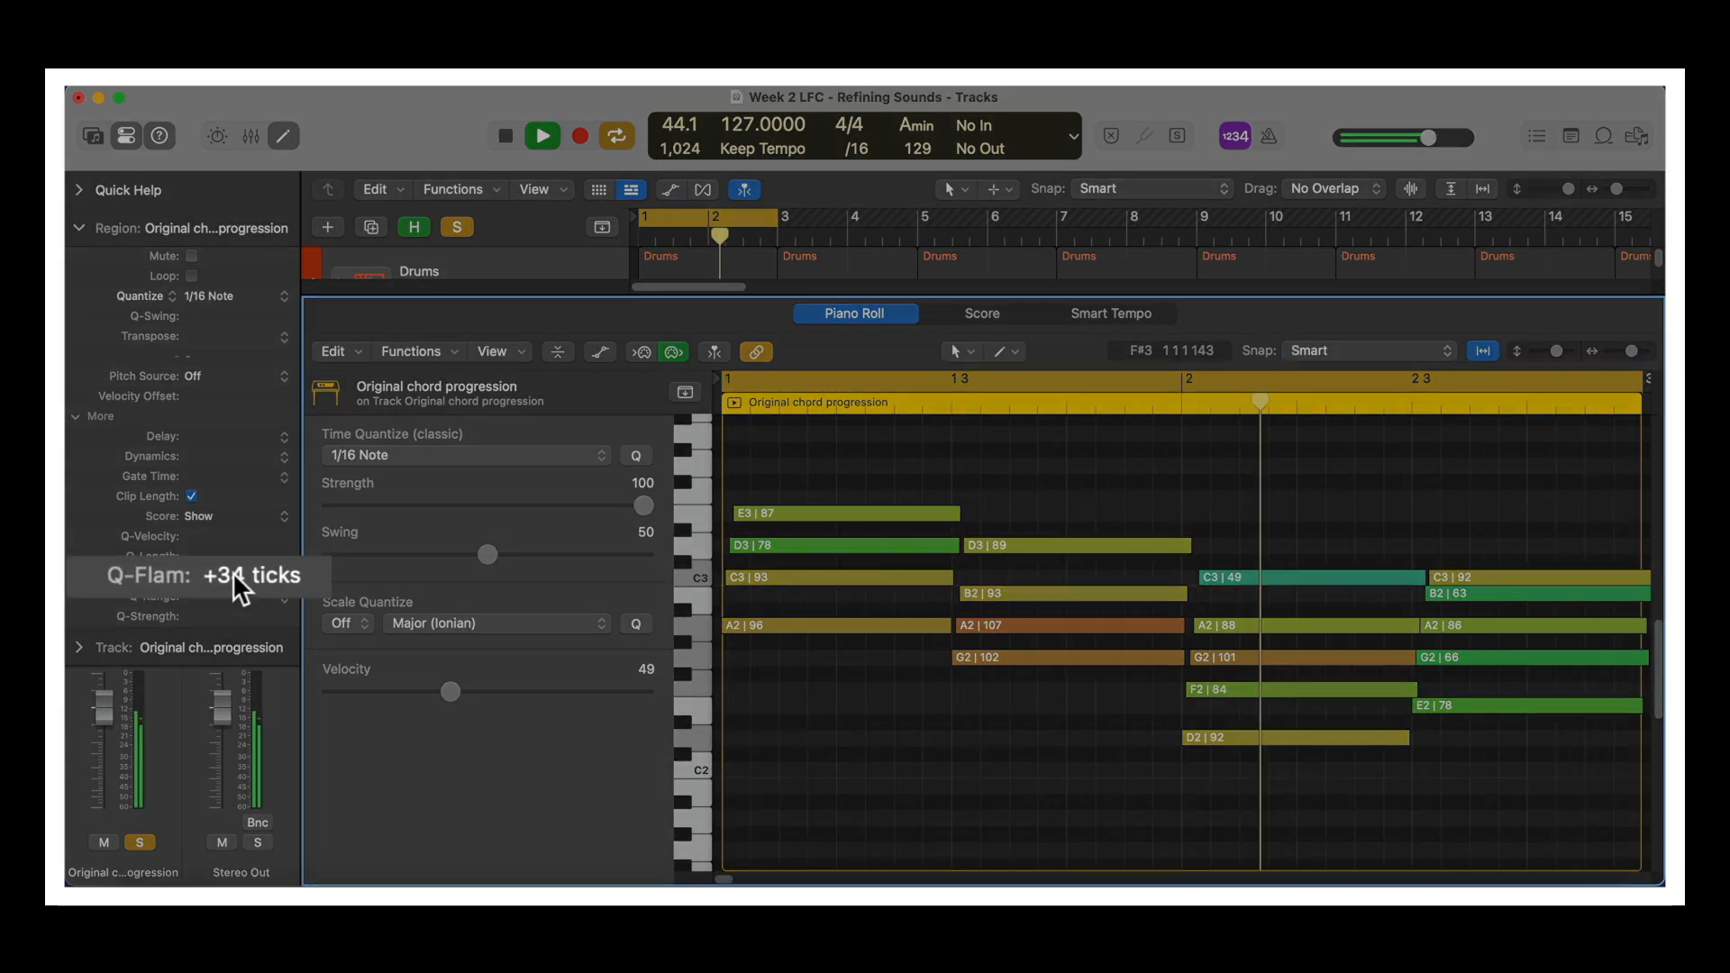
# Try a Q-Flam of -1/96 on the chord region, listen to it, and undo that change
pyautogui.moveTo(210, 577); pyautogui.dragTo(217, 836)
pyautogui.press('space')
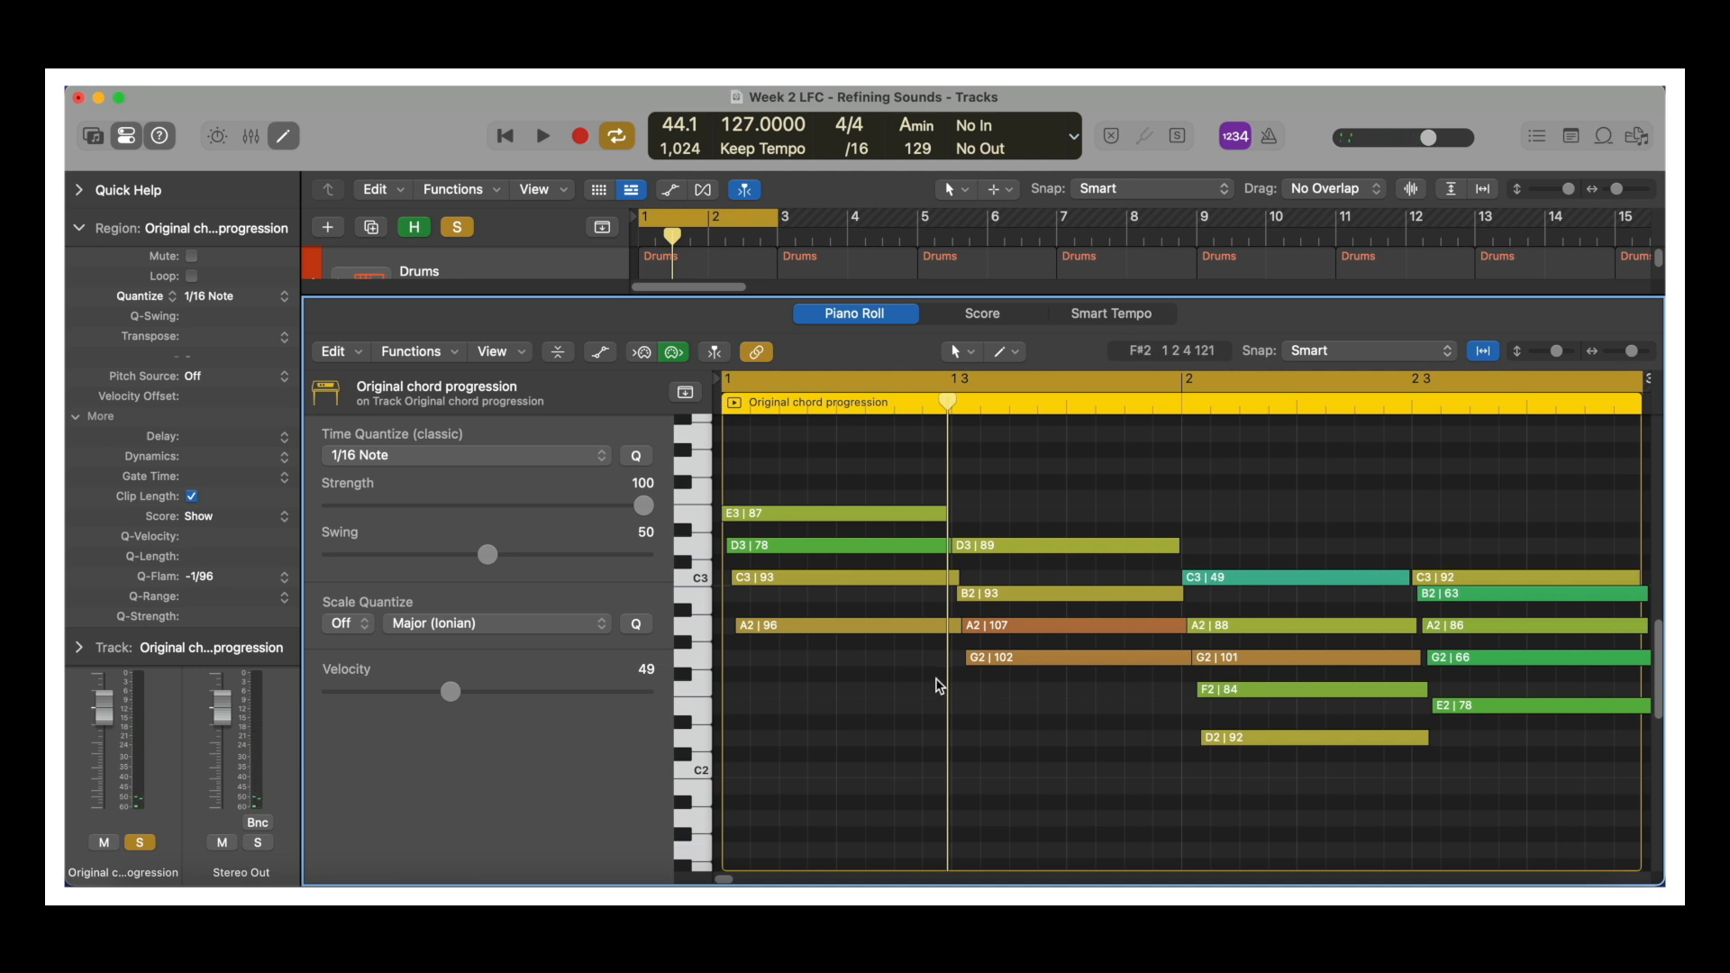
pyautogui.press('super+z')
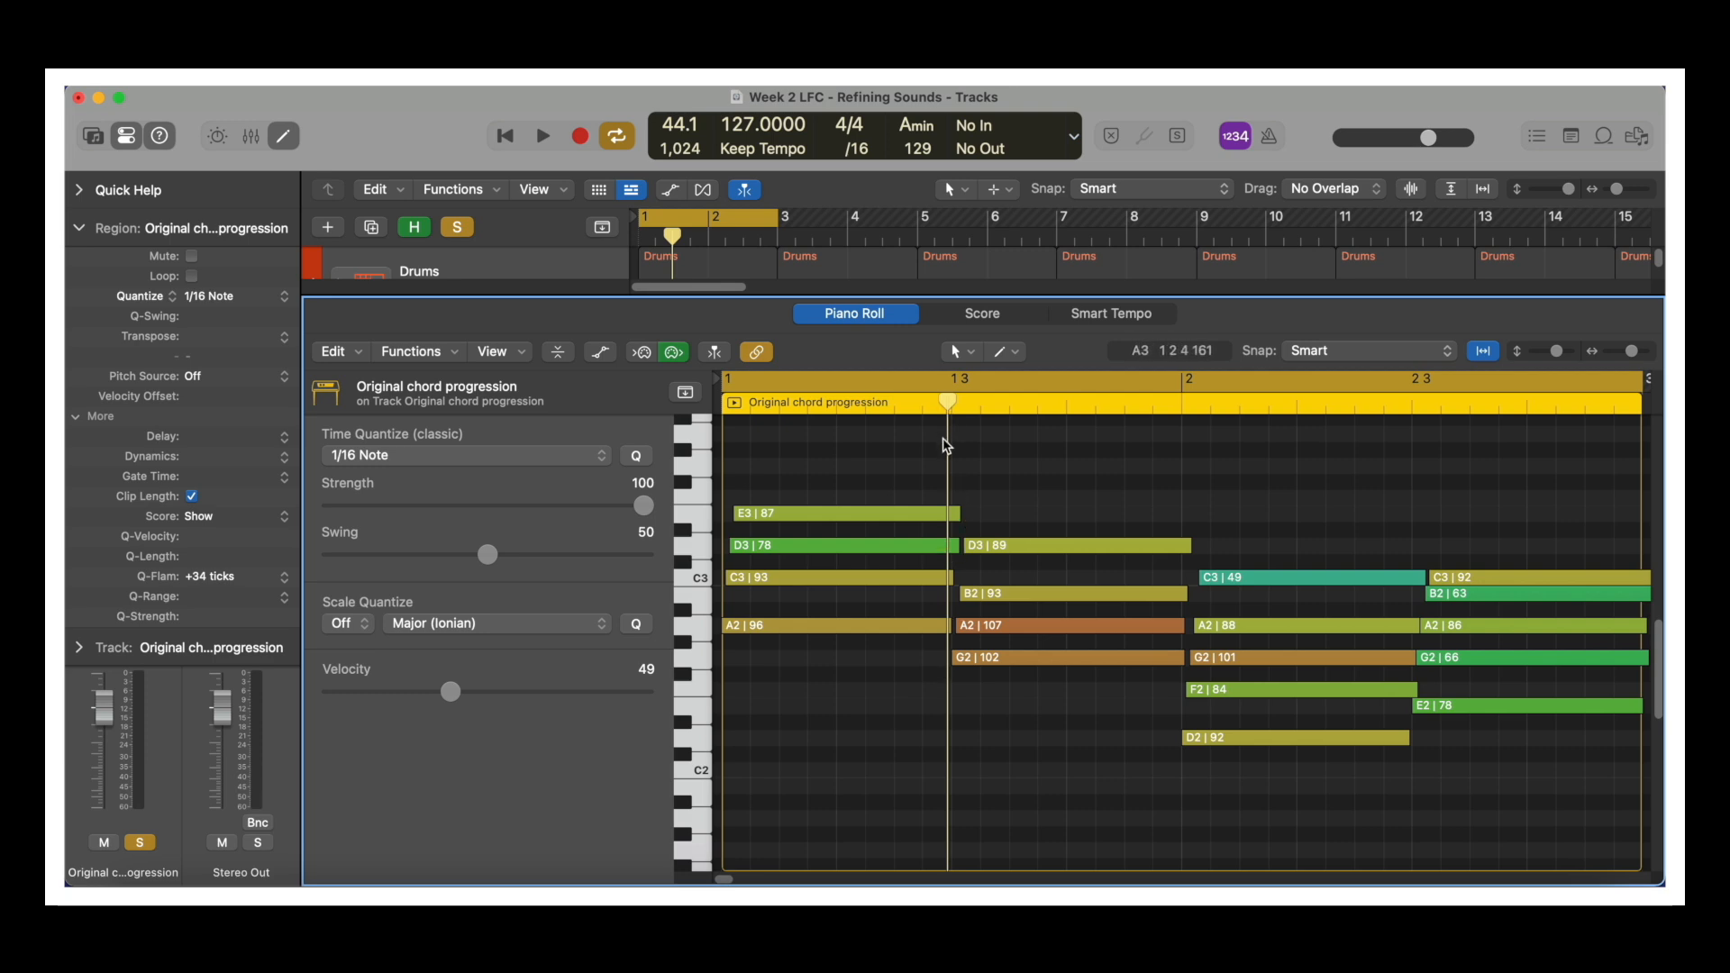
# Show the first two Original chord progression regions together in the Piano Roll and play them to compare the humanized and unedited chords
pyautogui.press('e')
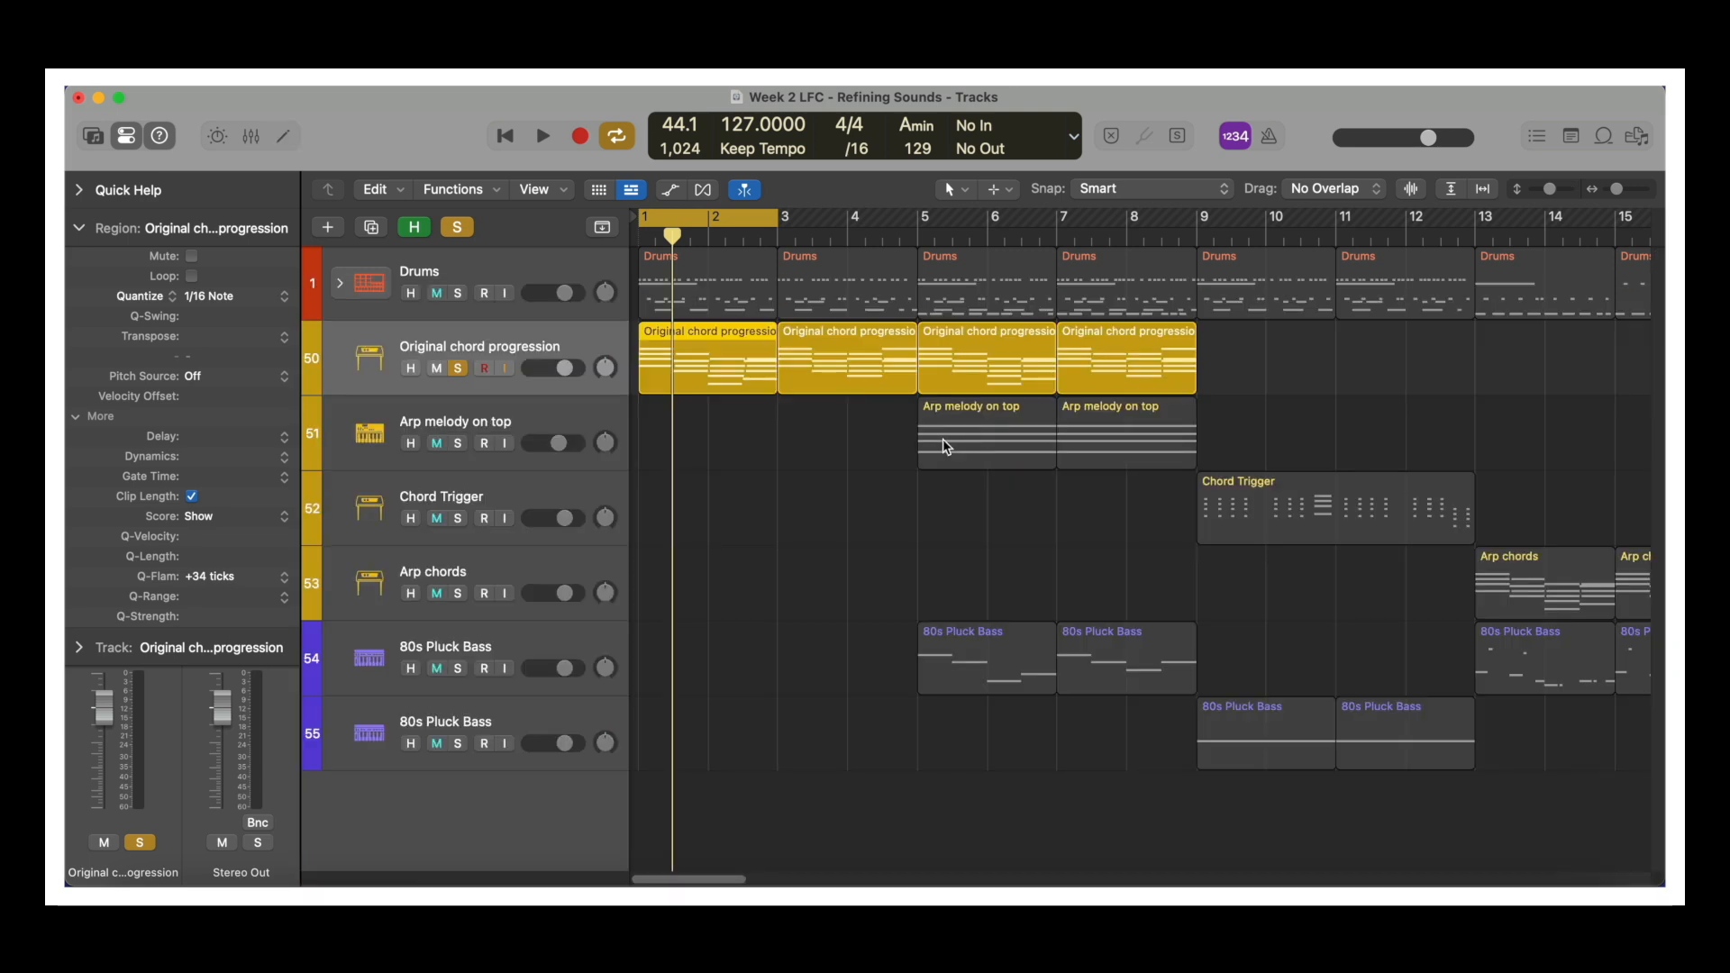
pyautogui.press('i')
pyautogui.click(571, 344)
pyautogui.keyDown('shift'); pyautogui.click(487, 339); pyautogui.keyUp('shift')
pyautogui.press('e')
pyautogui.press('space')
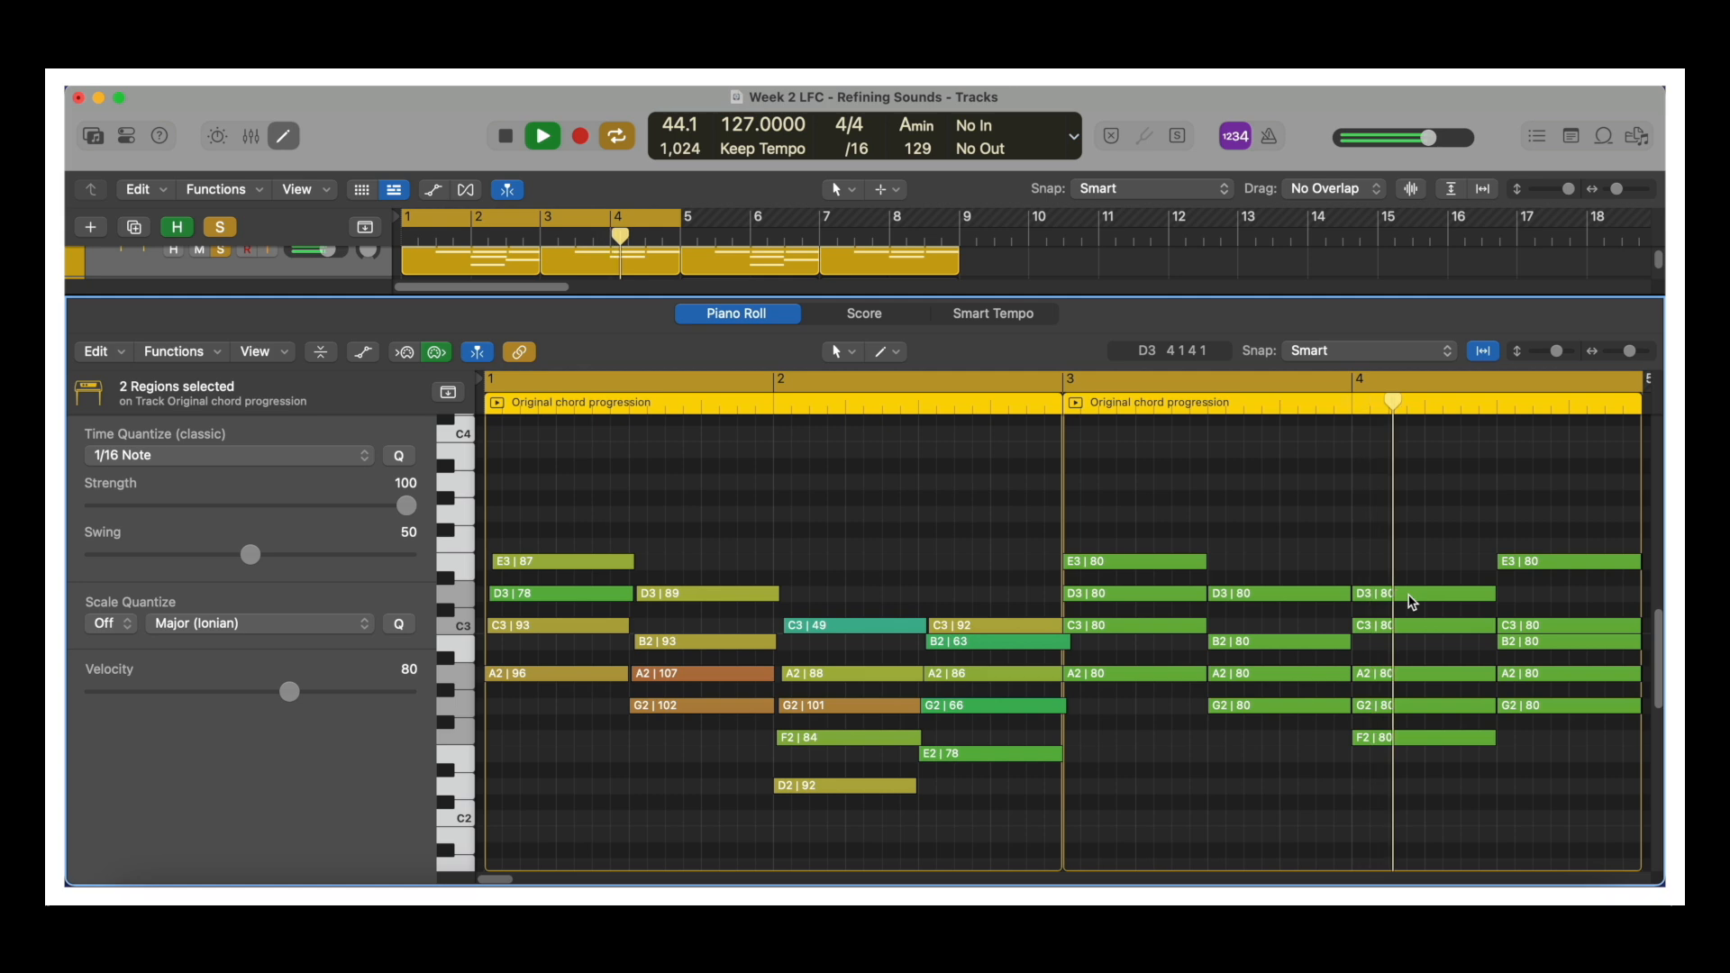
pyautogui.press('space')
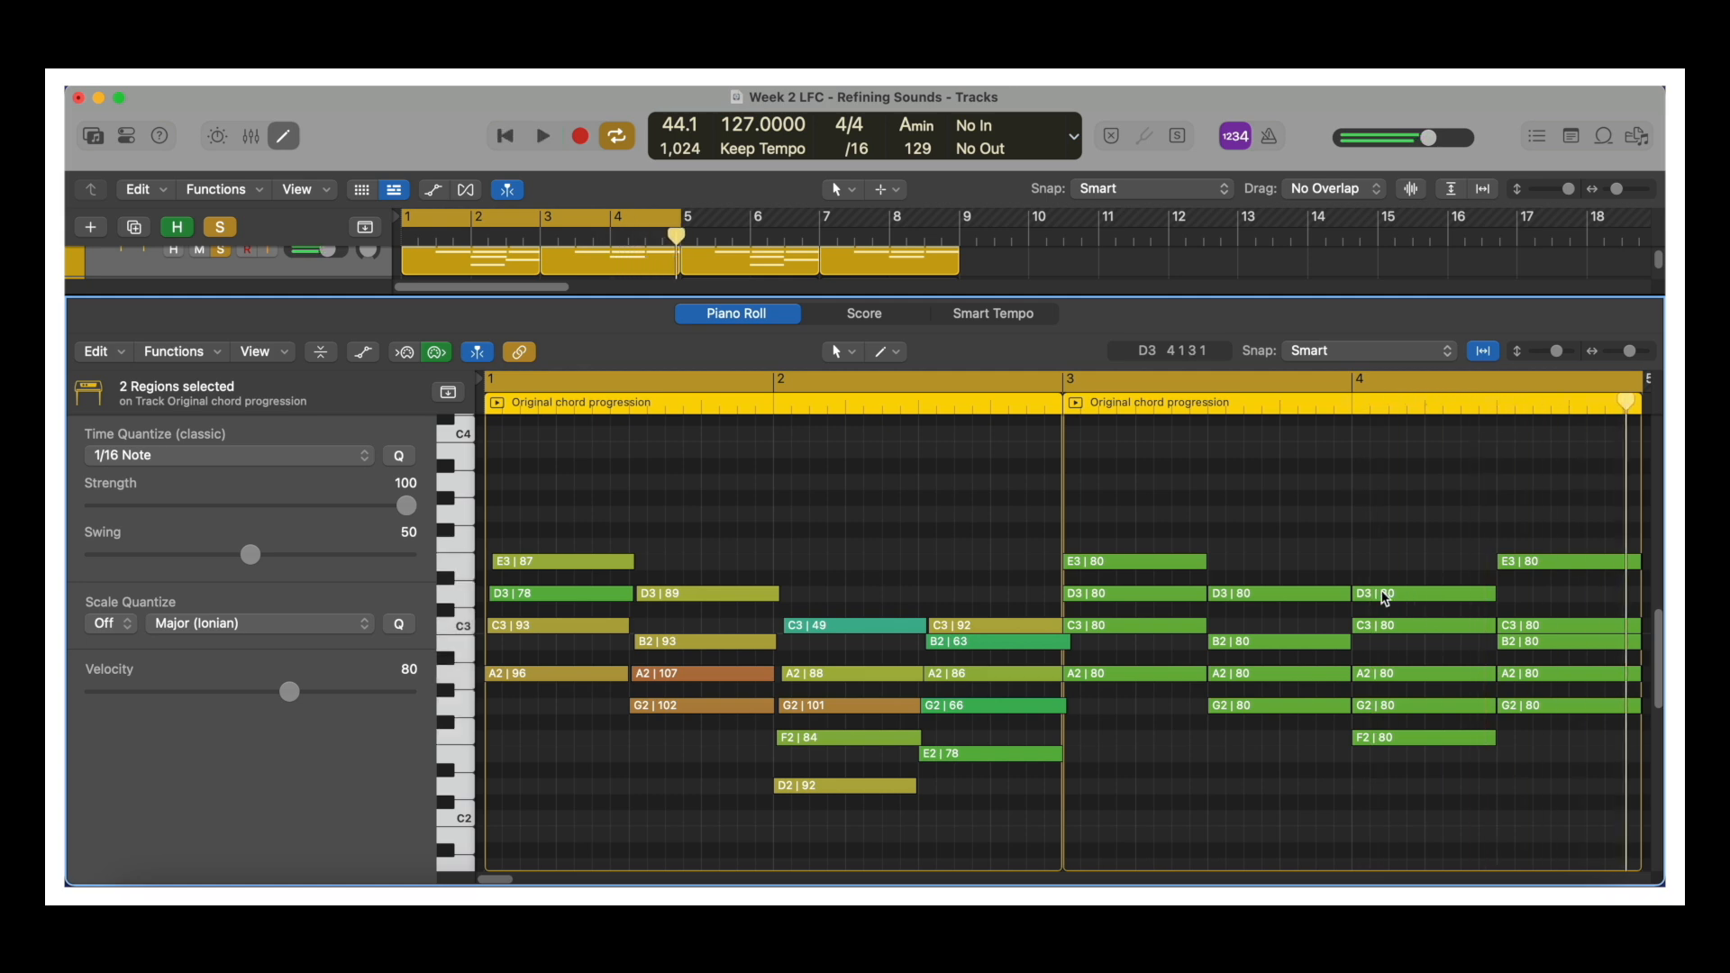
pyautogui.moveTo(1379, 597)
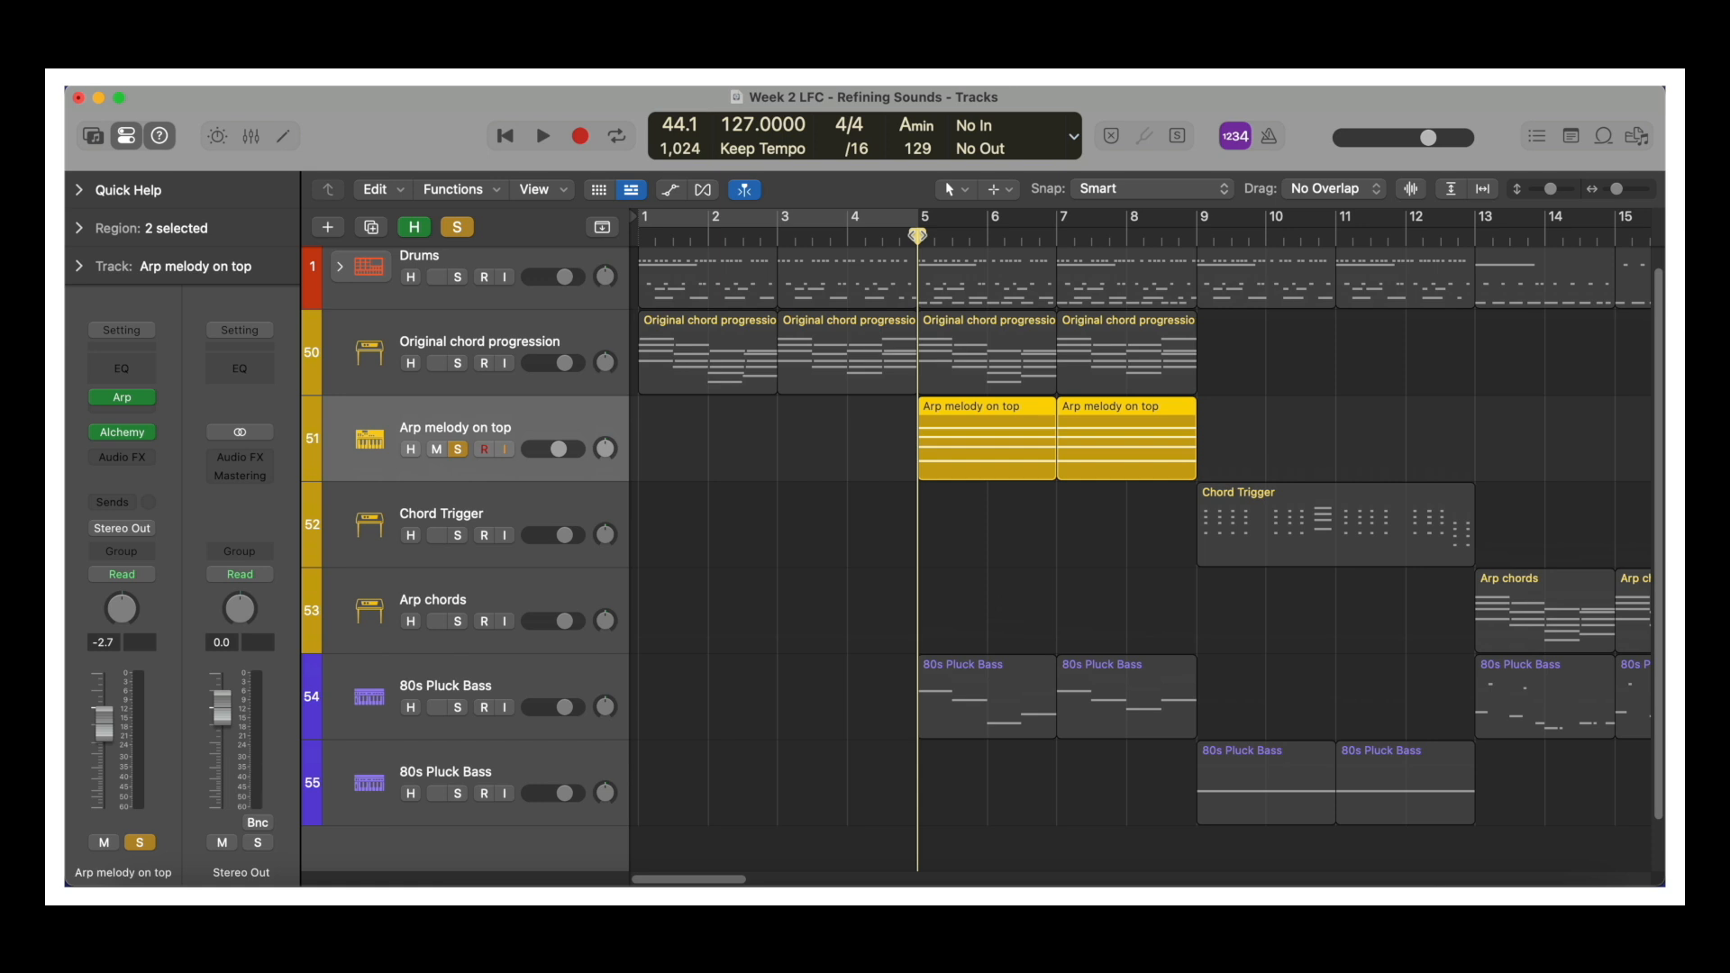
# Set the cycle range to bars 5 to 7 while listening to the soloed Arp melody on top track
pyautogui.press('space')
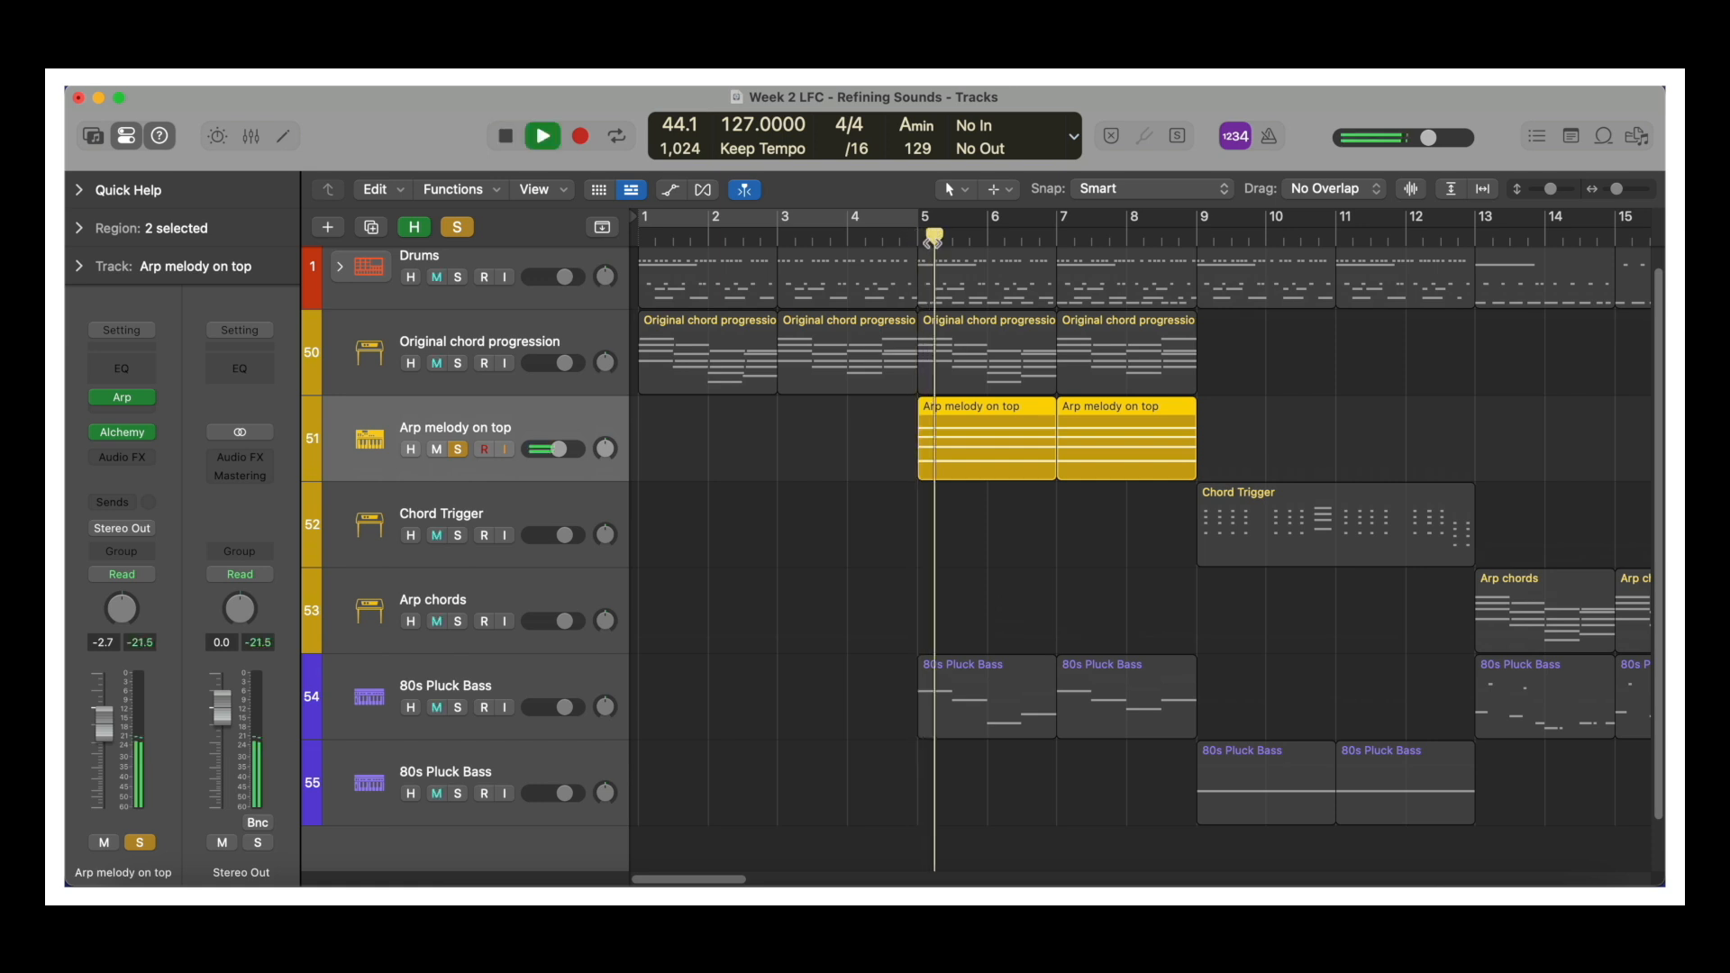
pyautogui.moveTo(926, 221); pyautogui.dragTo(1039, 217)
pyautogui.press('space')
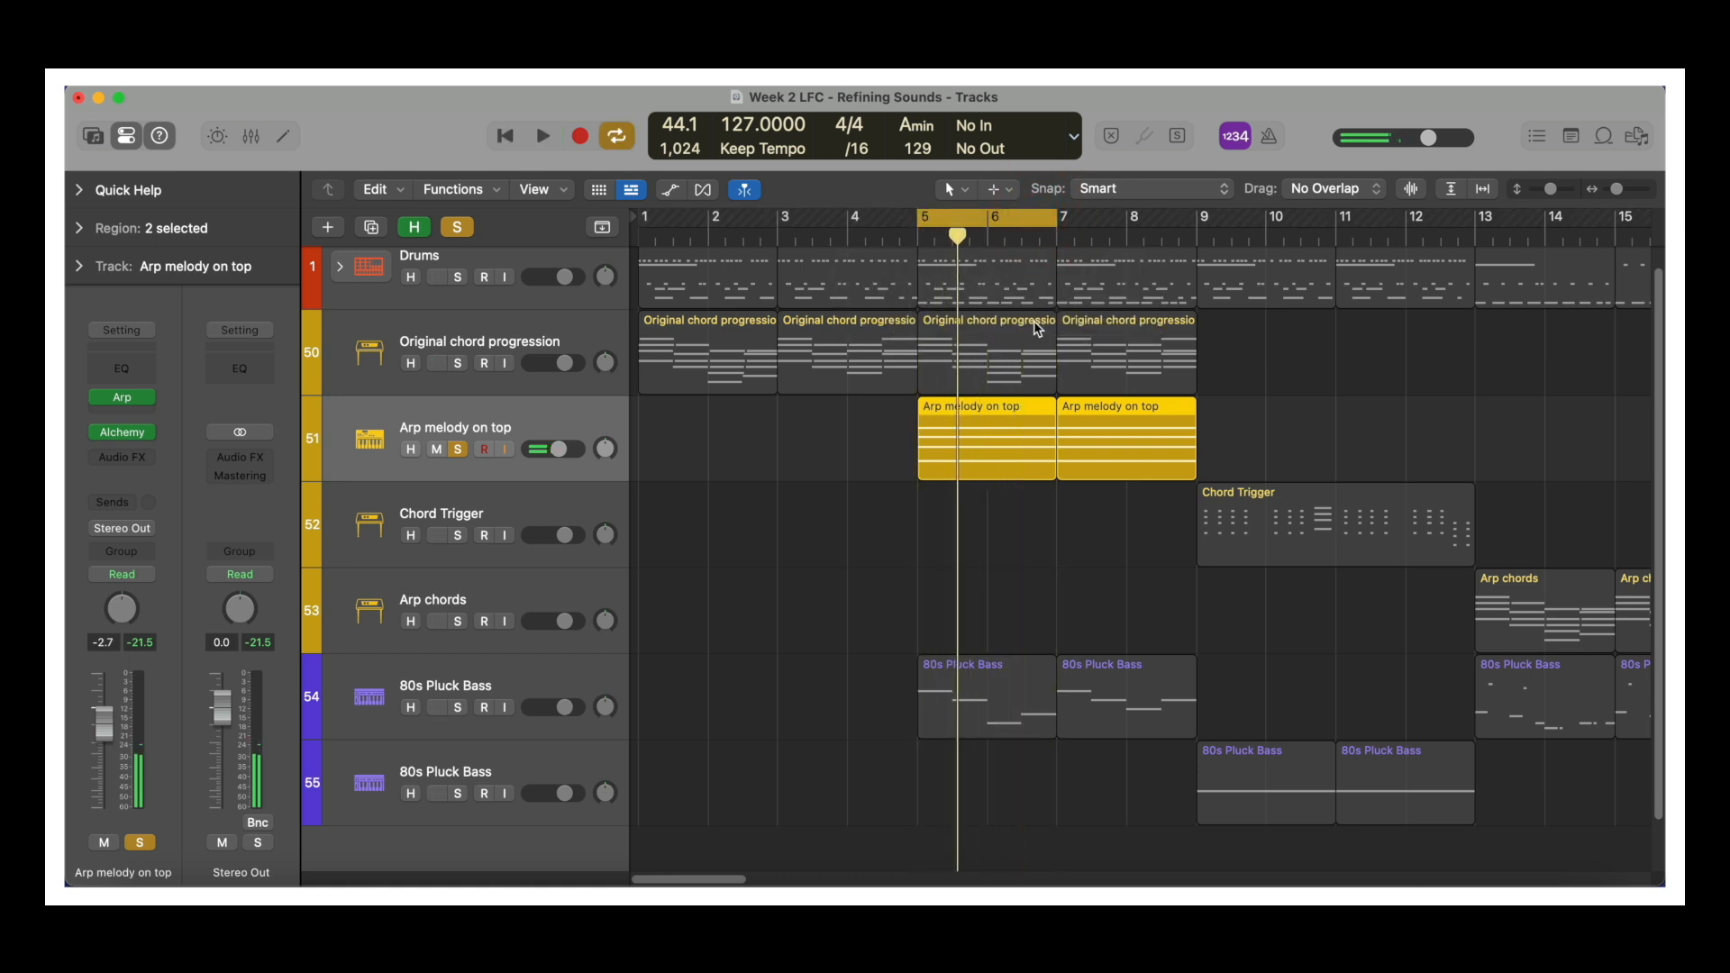
# Examine the Alchemy instrument on the Arp melody on top track, close it, and show the track's Smart Controls
pyautogui.click(128, 432)
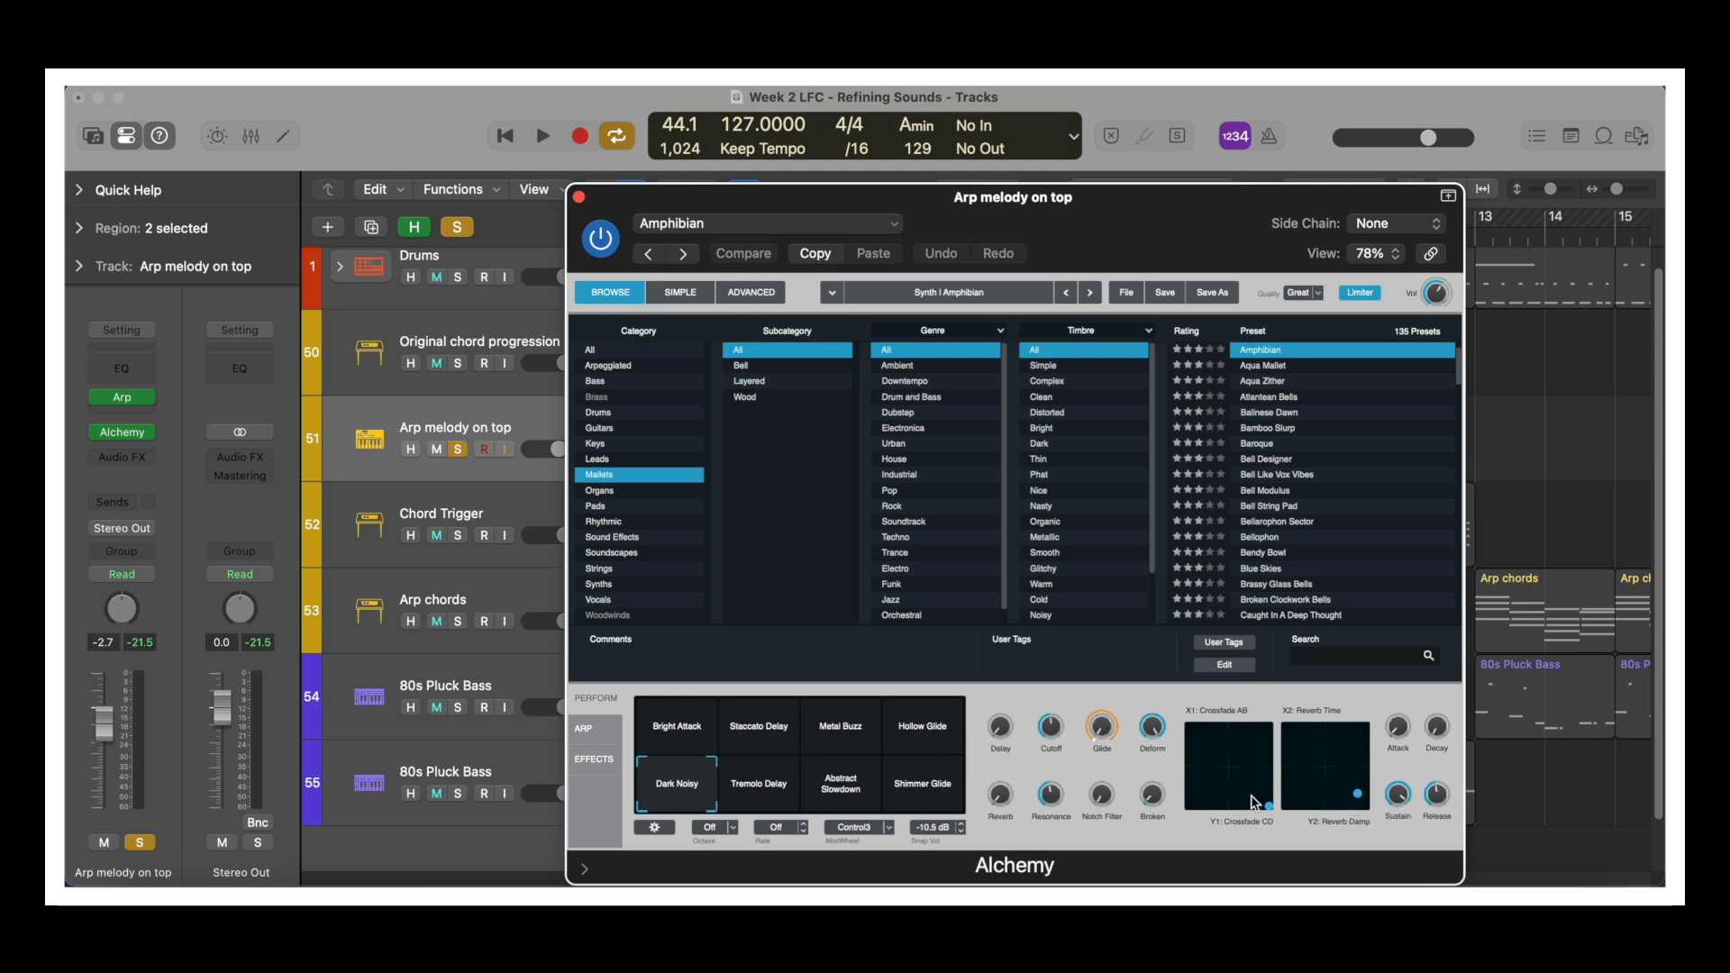
pyautogui.click(579, 196)
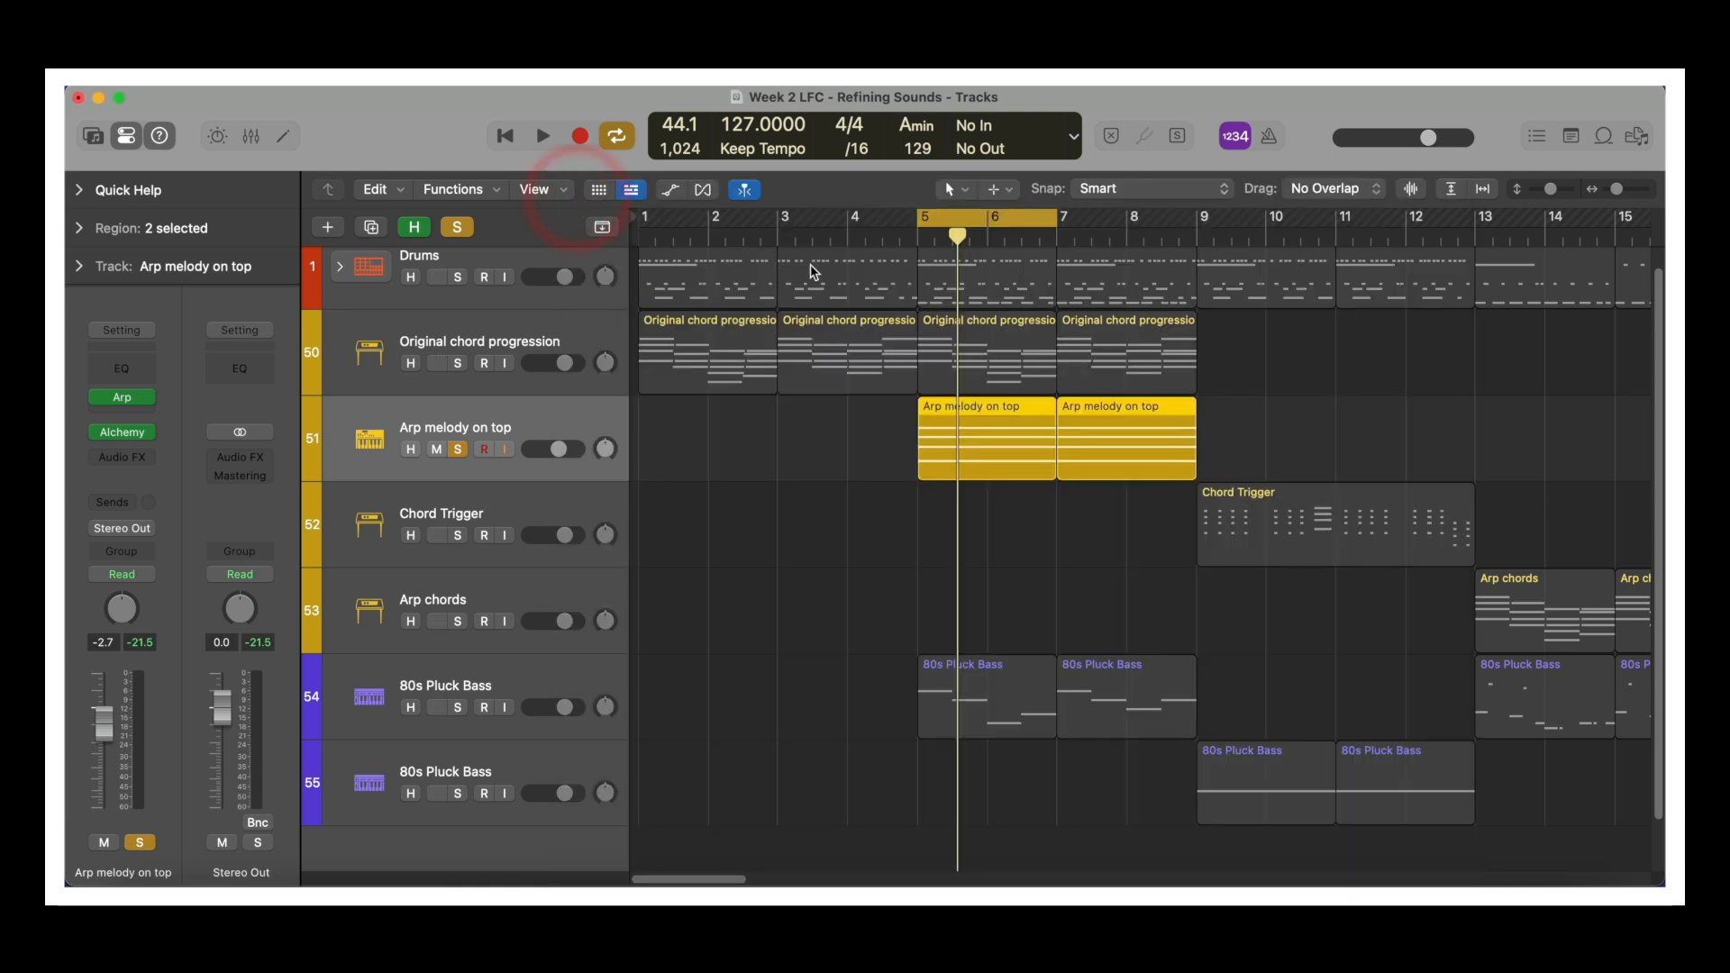
pyautogui.press('b')
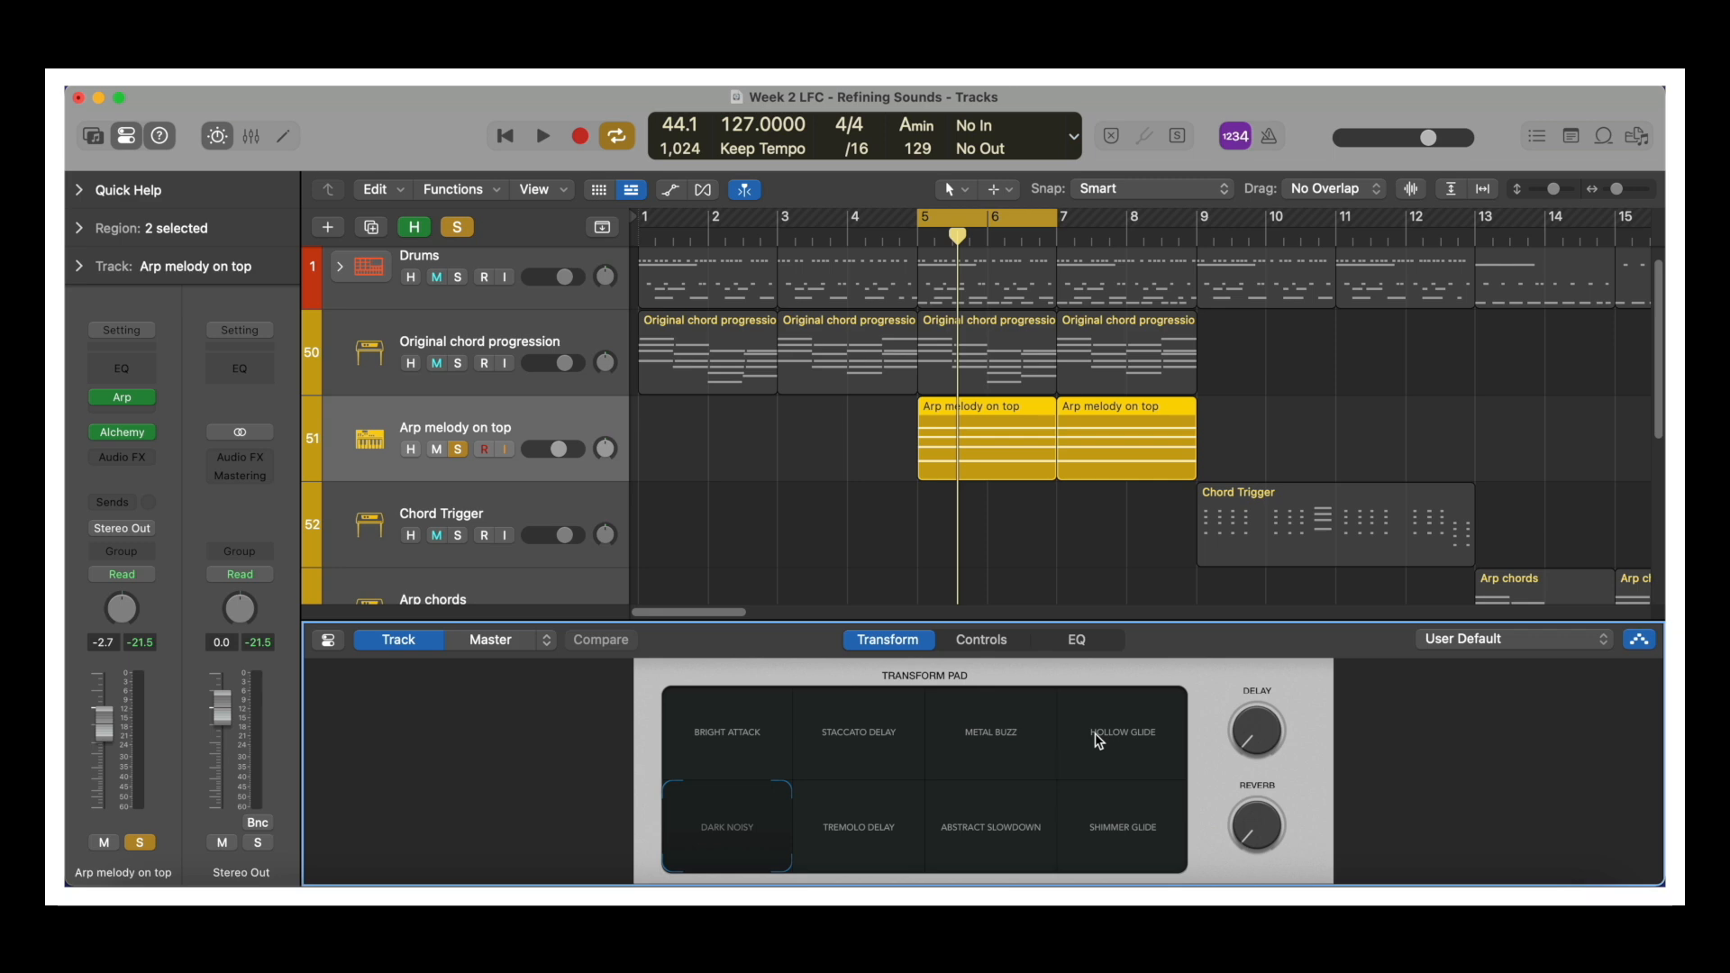
# Position the Arp melody's Transform Pad between Bright Attack, Staccato Delay, Dark Noisy and Tremolo Delay while listening to the soloed track
pyautogui.click(217, 136)
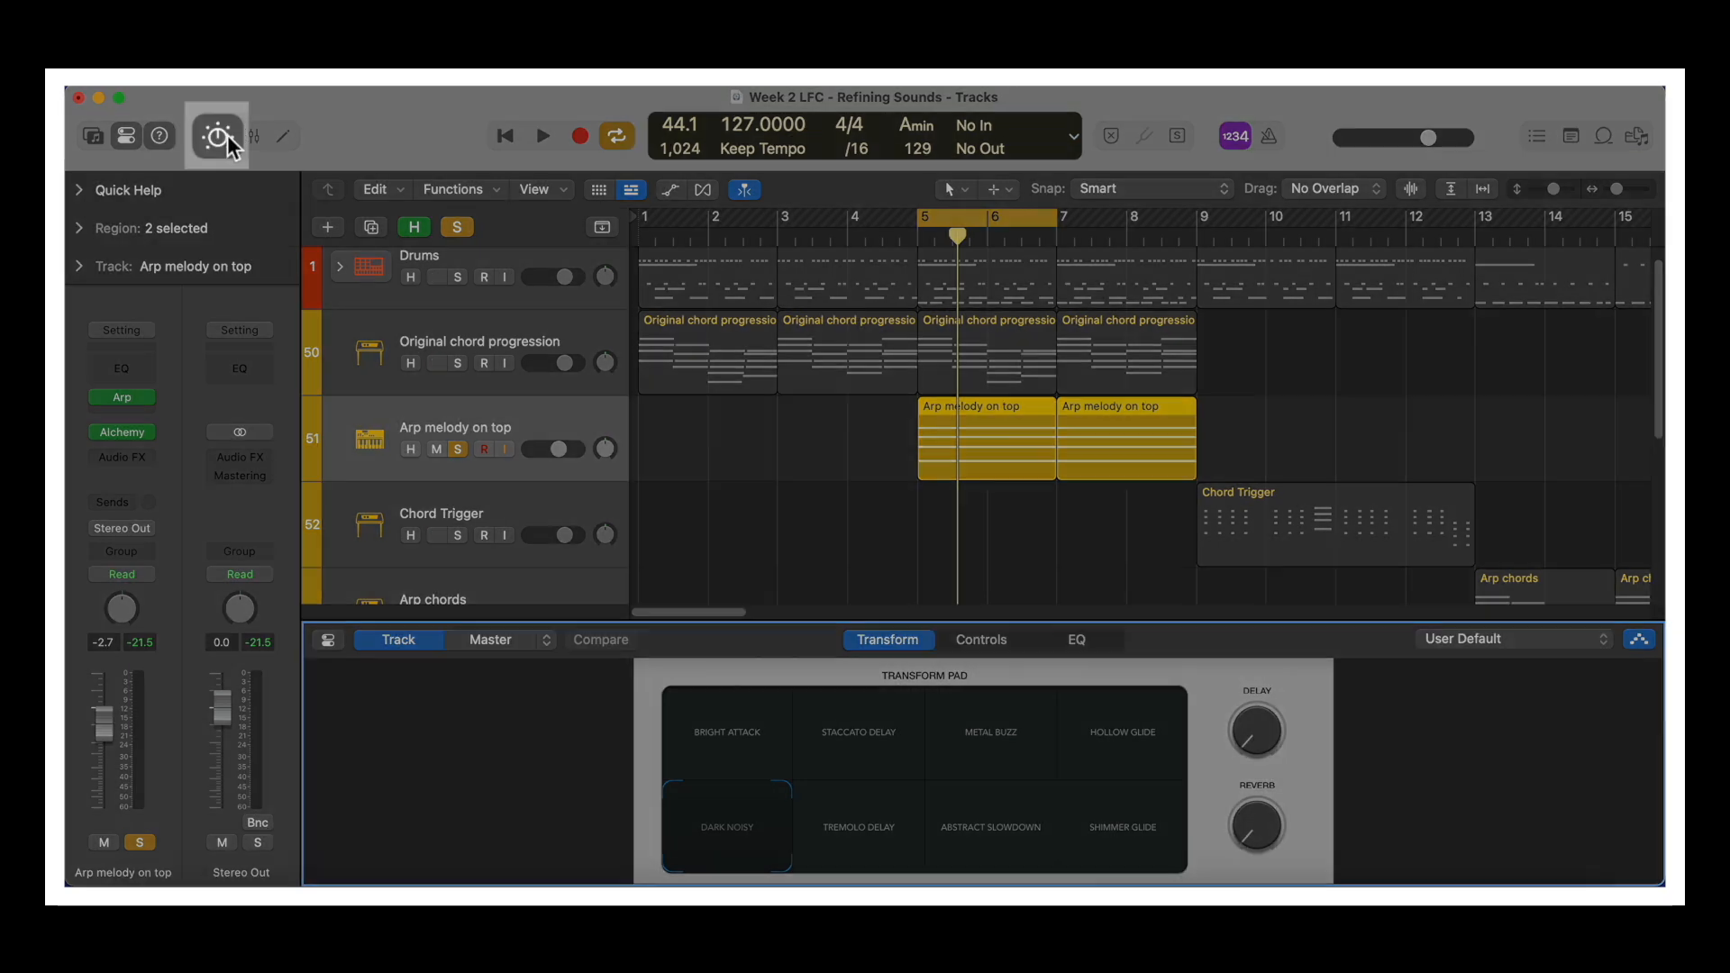
pyautogui.click(217, 136)
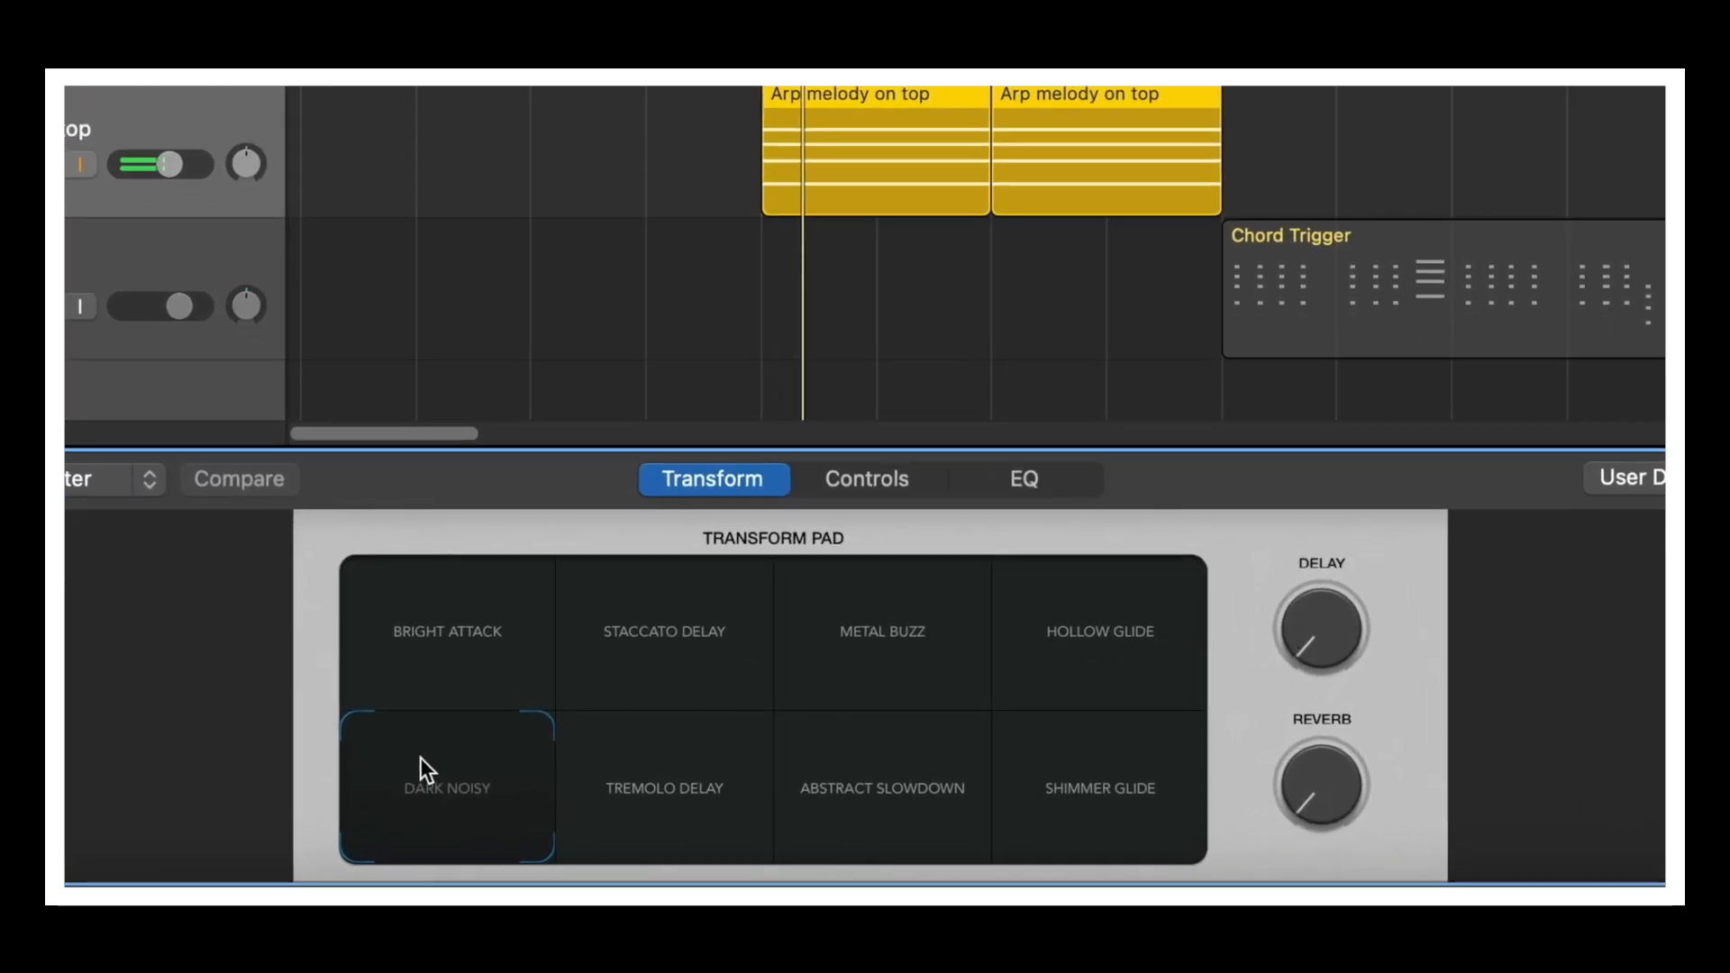
pyautogui.moveTo(714, 809); pyautogui.dragTo(727, 774)
pyautogui.moveTo(447, 701); pyautogui.dragTo(521, 690)
pyautogui.click(521, 694)
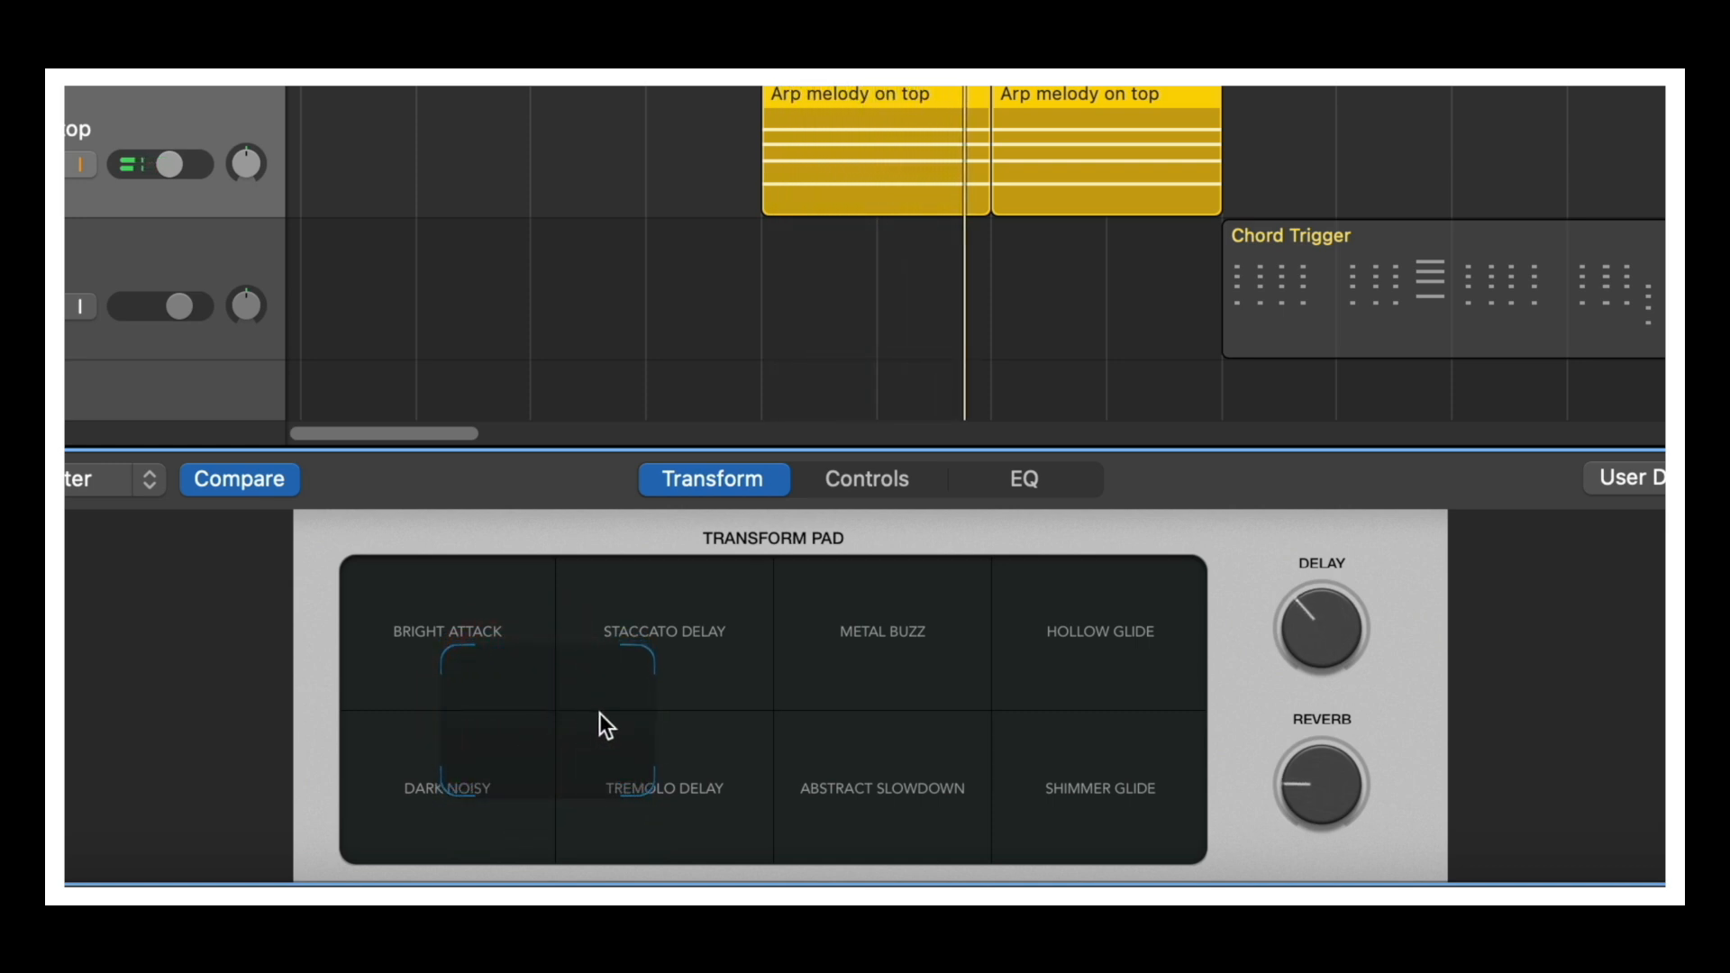
# Shape the arp synth's tone by raising Cutoff, lowering Glide to its minimum, setting Sustain to 0.0% and raising Decay
pyautogui.click(906, 479)
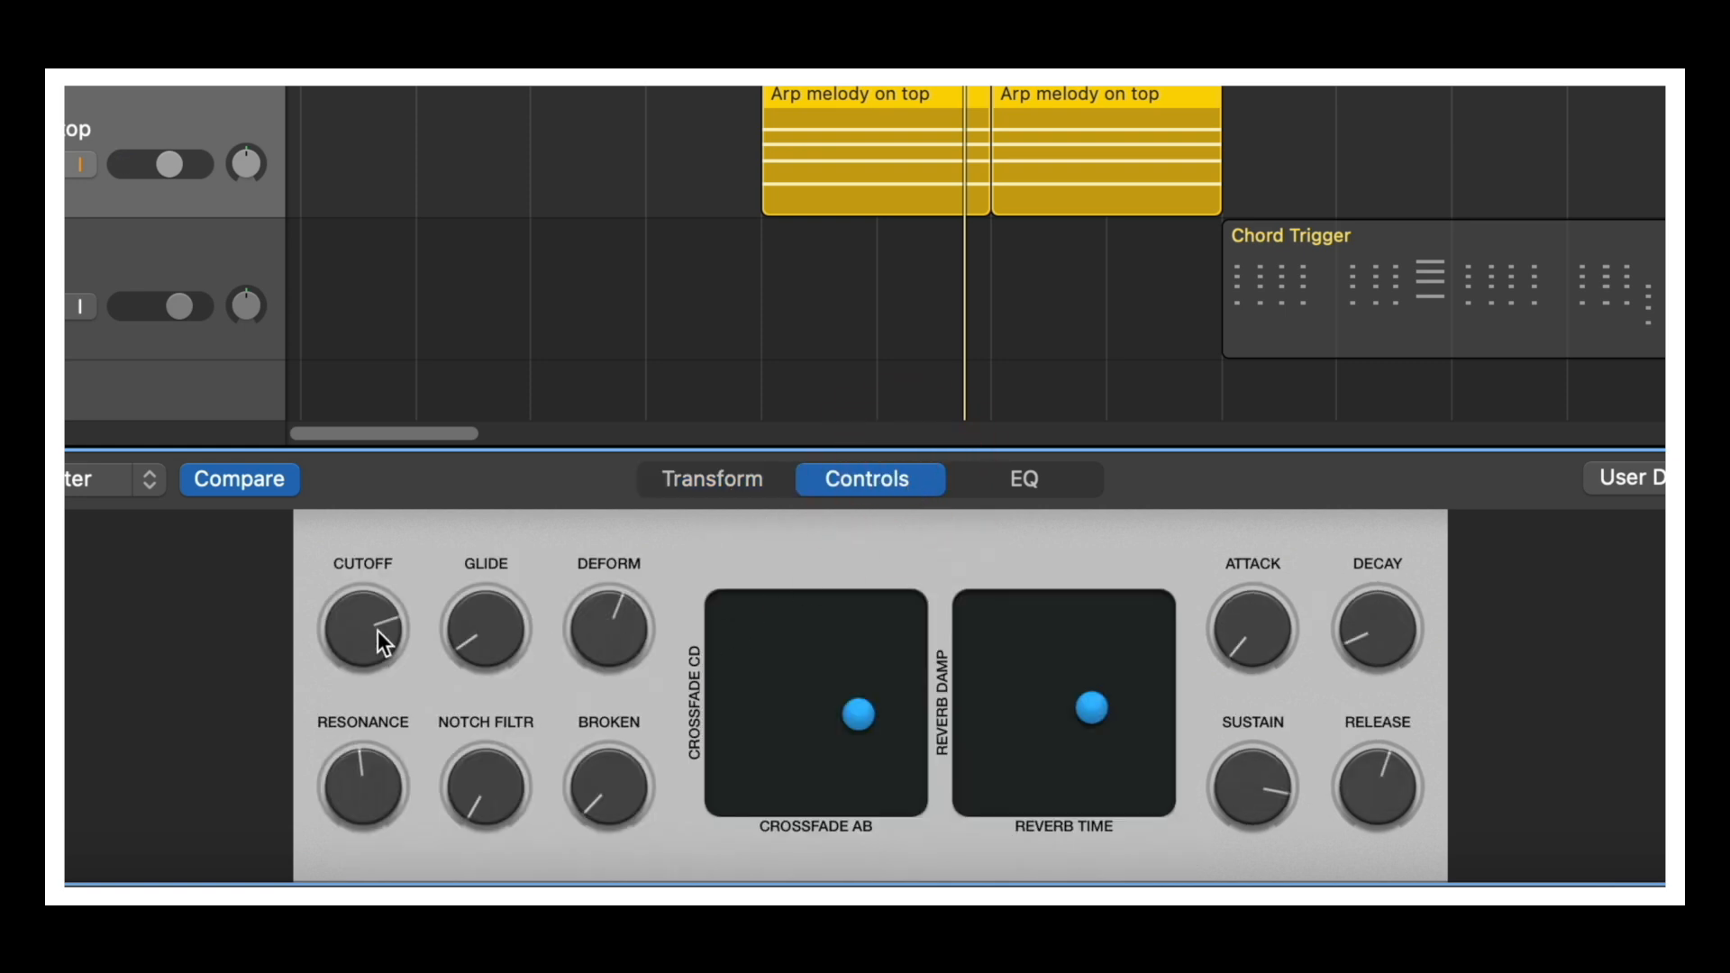
pyautogui.moveTo(375, 636); pyautogui.dragTo(381, 582)
pyautogui.moveTo(485, 636); pyautogui.dragTo(507, 694)
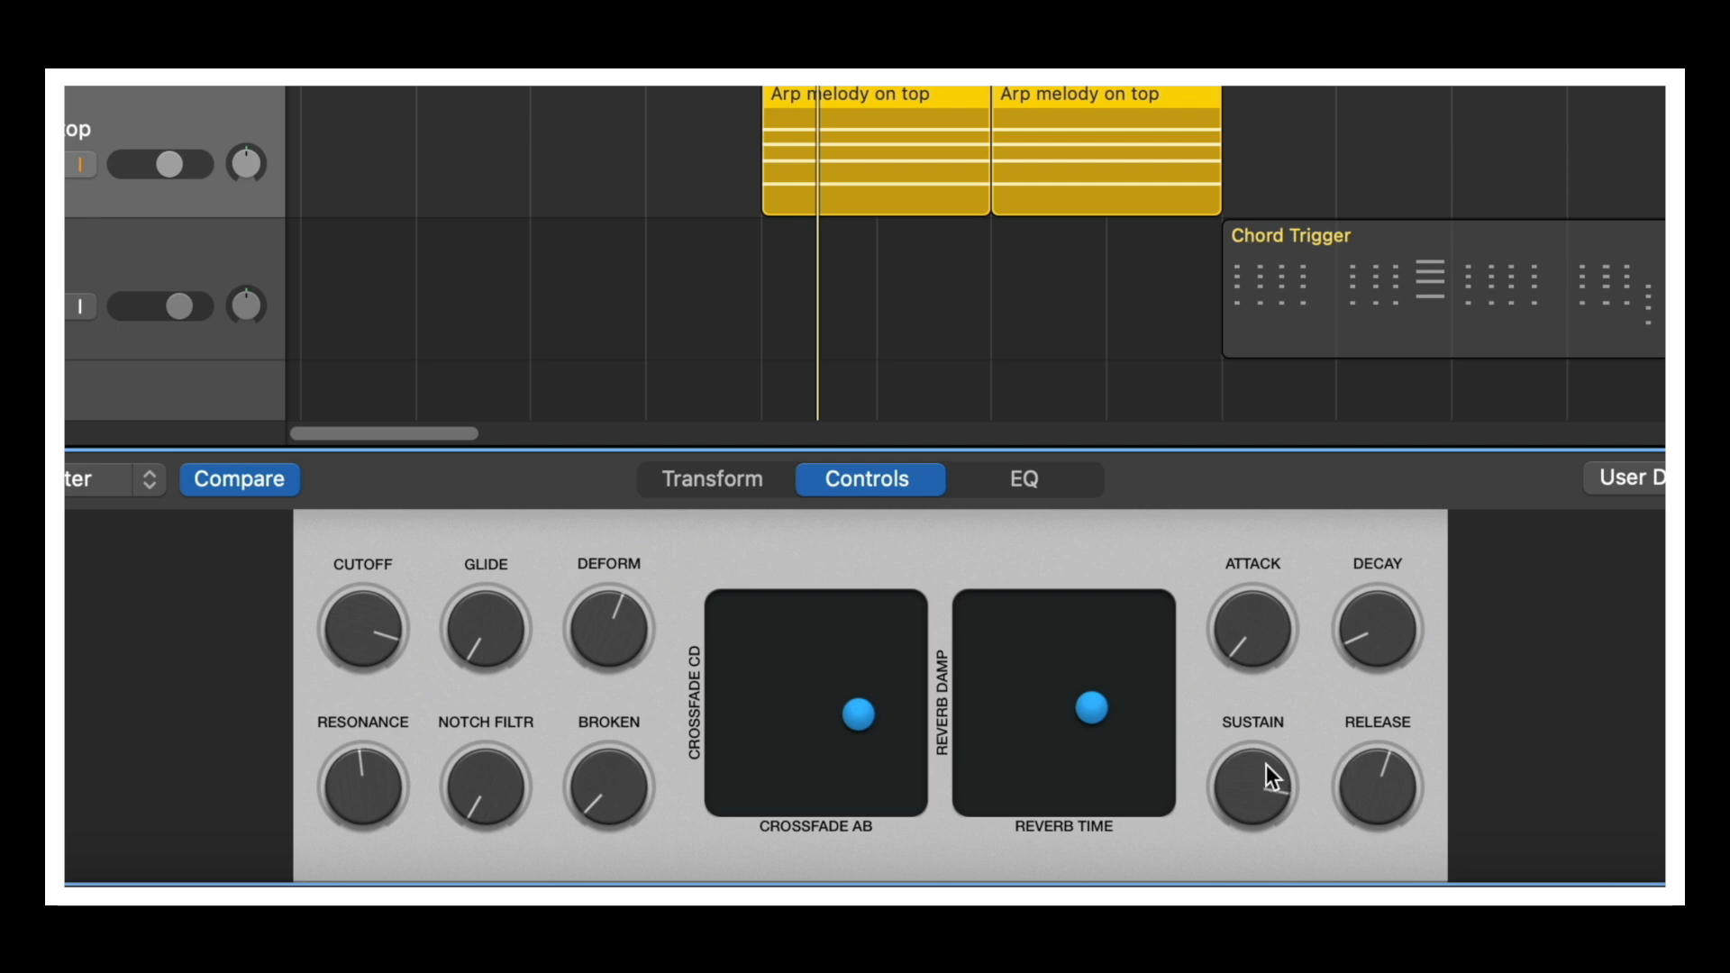
pyautogui.moveTo(1259, 761); pyautogui.dragTo(1263, 858)
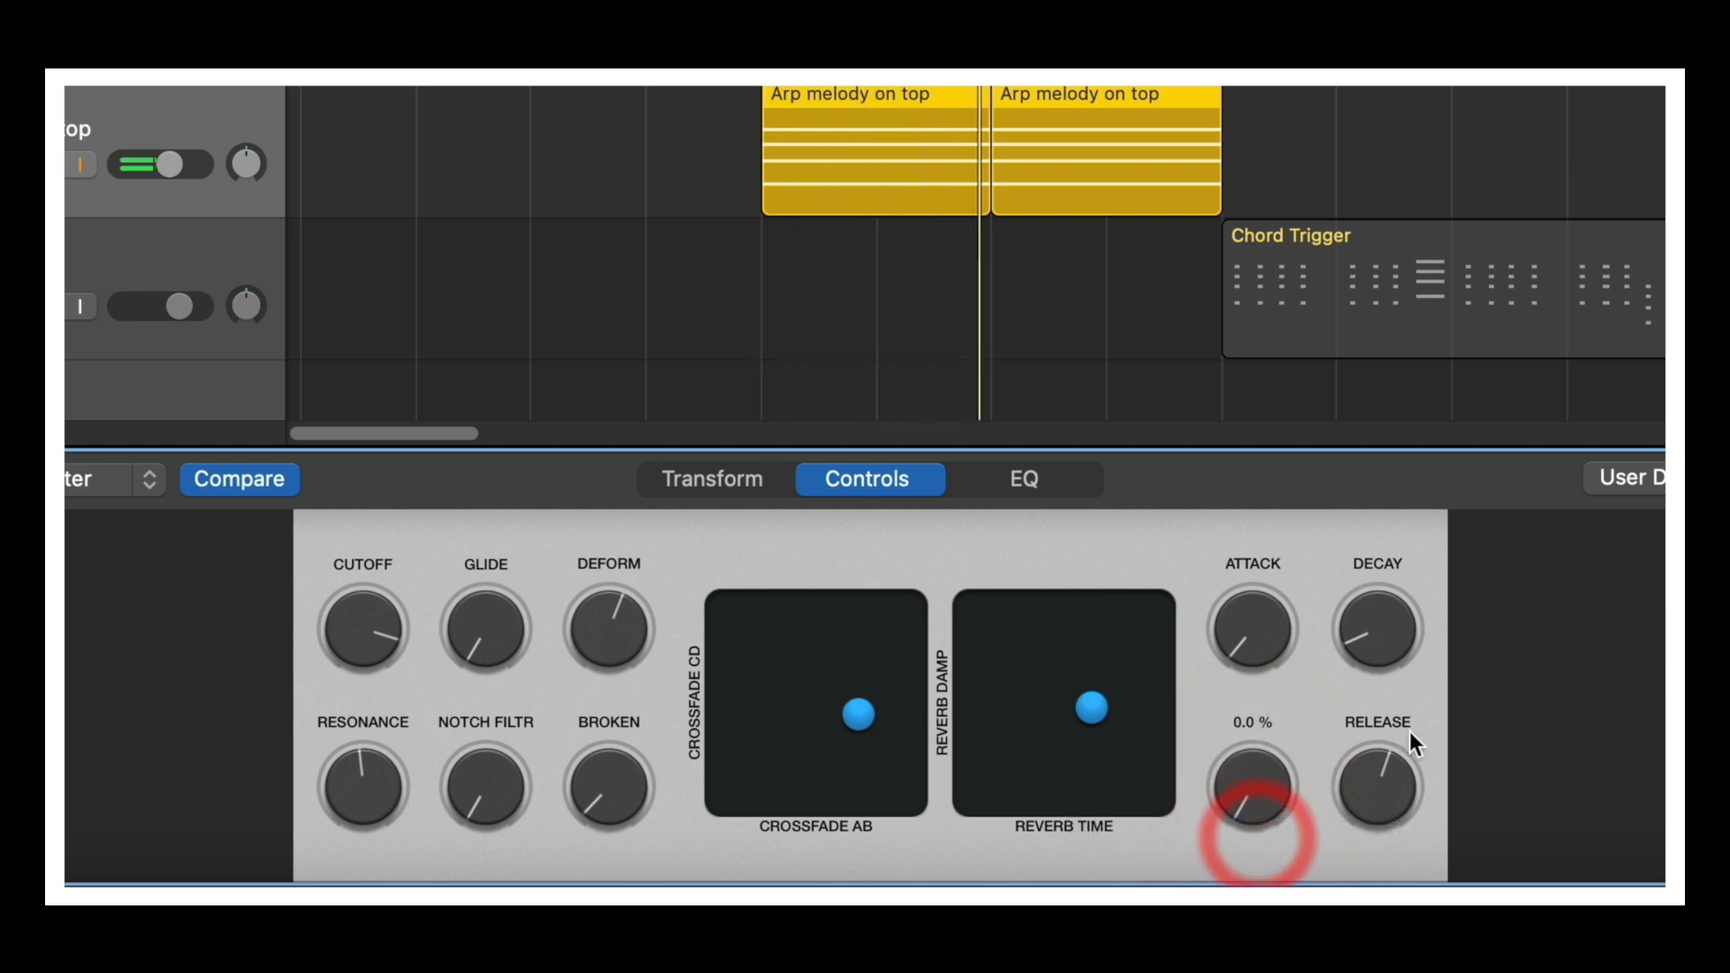
pyautogui.moveTo(1377, 635); pyautogui.dragTo(1378, 586)
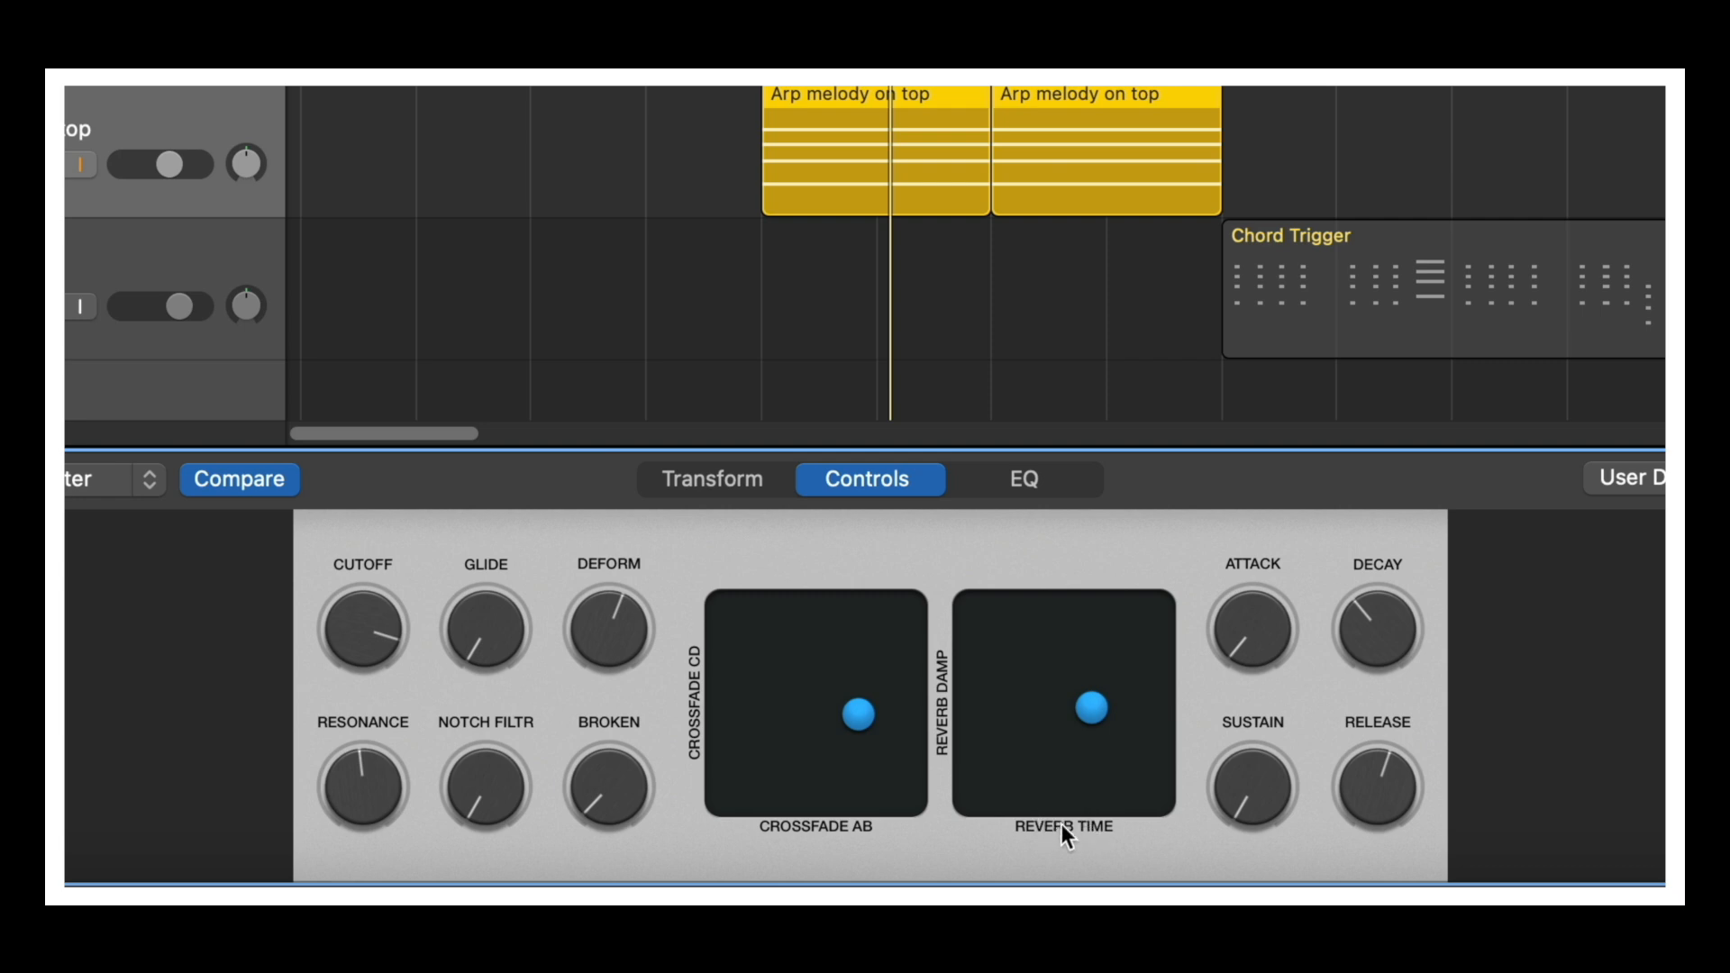
# Shorten the arp synth's Reverb Time, raise its Reverb amount to about 31%, and slightly lower the Delay
pyautogui.moveTo(1100, 708); pyautogui.dragTo(1032, 702)
pyautogui.click(734, 491)
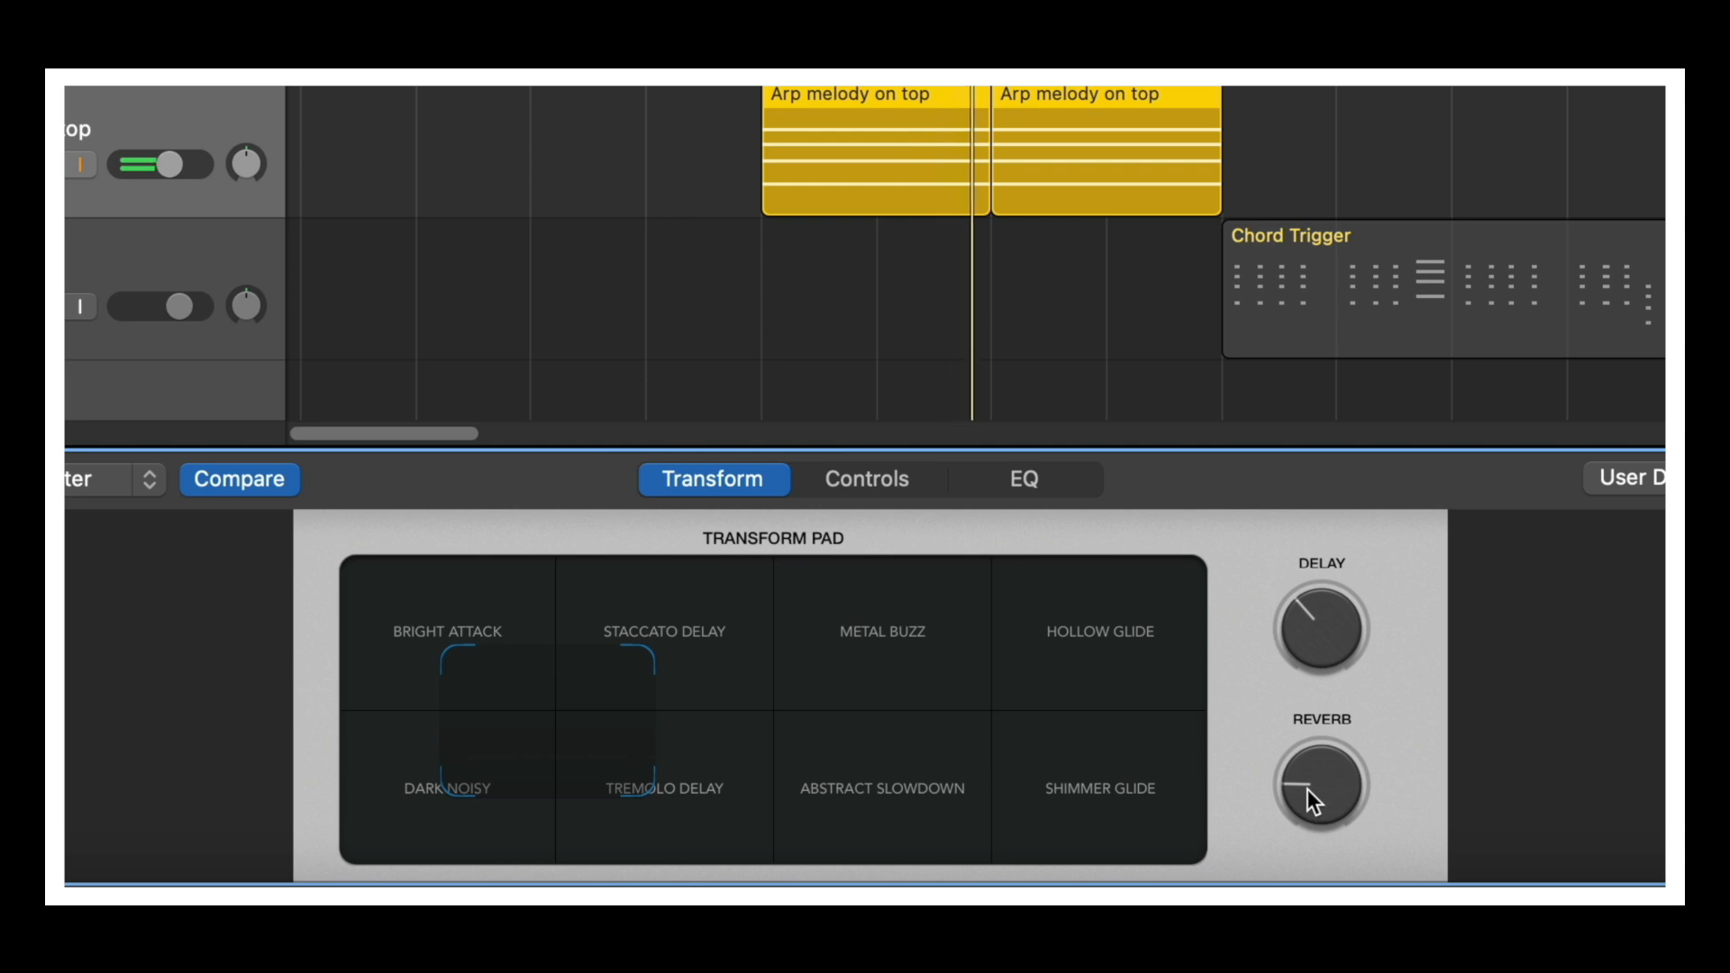
pyautogui.moveTo(1307, 789); pyautogui.dragTo(1306, 737)
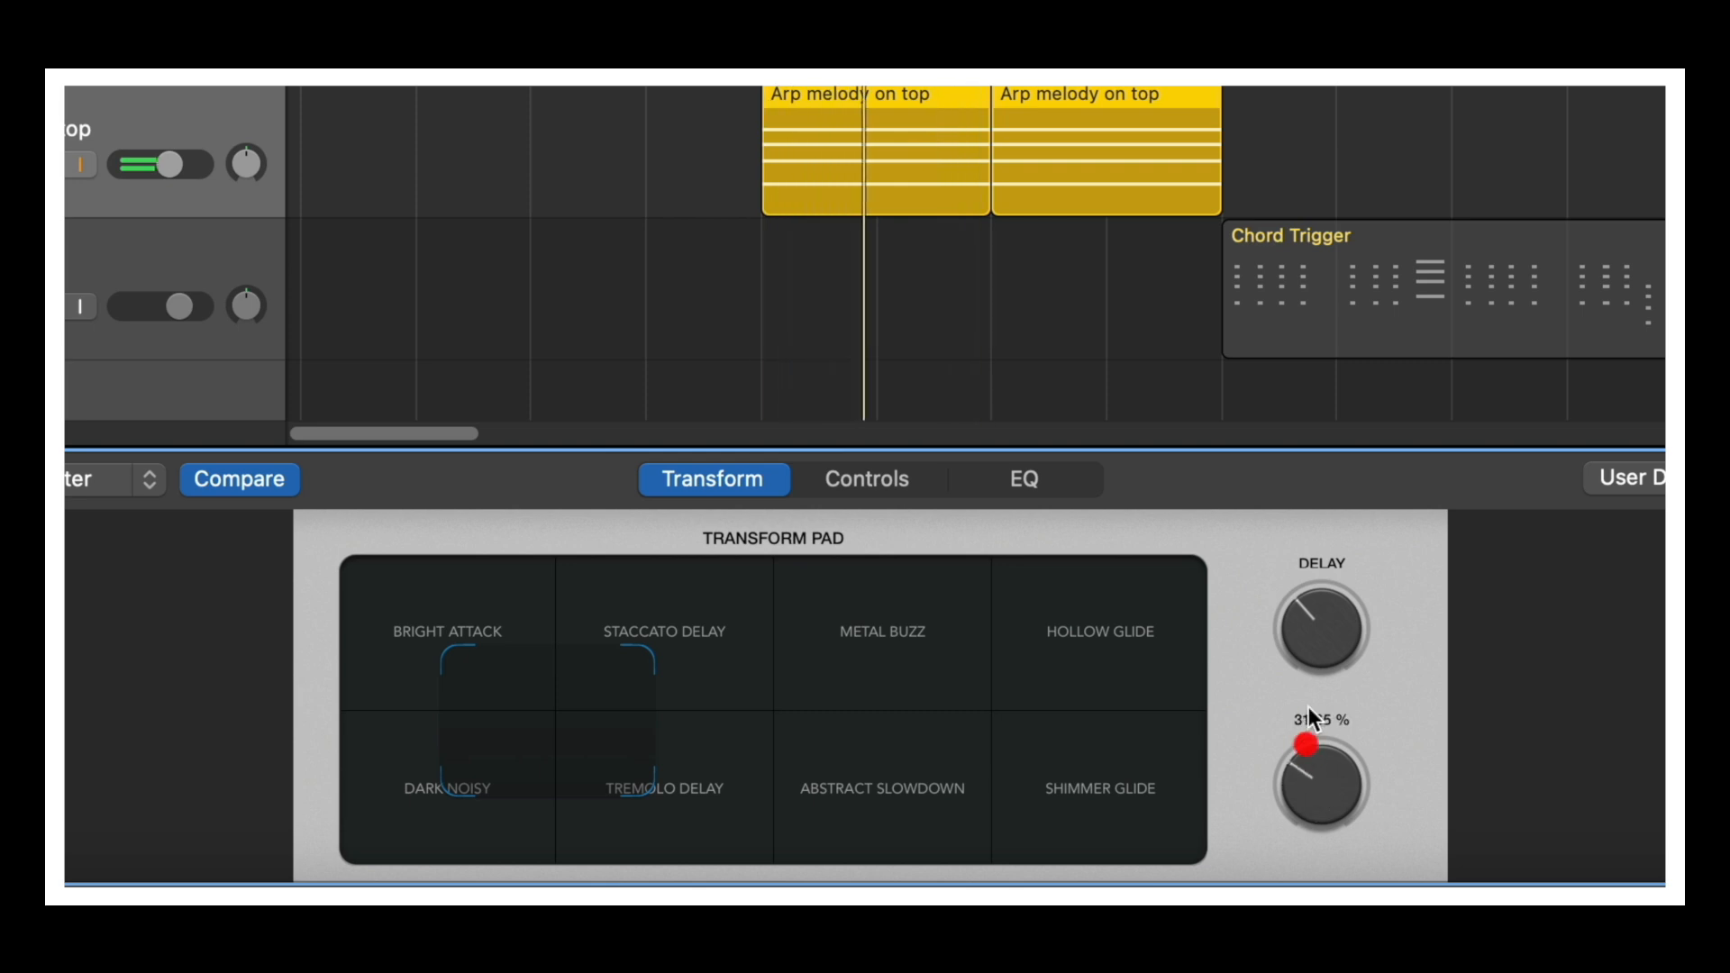
pyautogui.moveTo(1318, 604); pyautogui.dragTo(1305, 635)
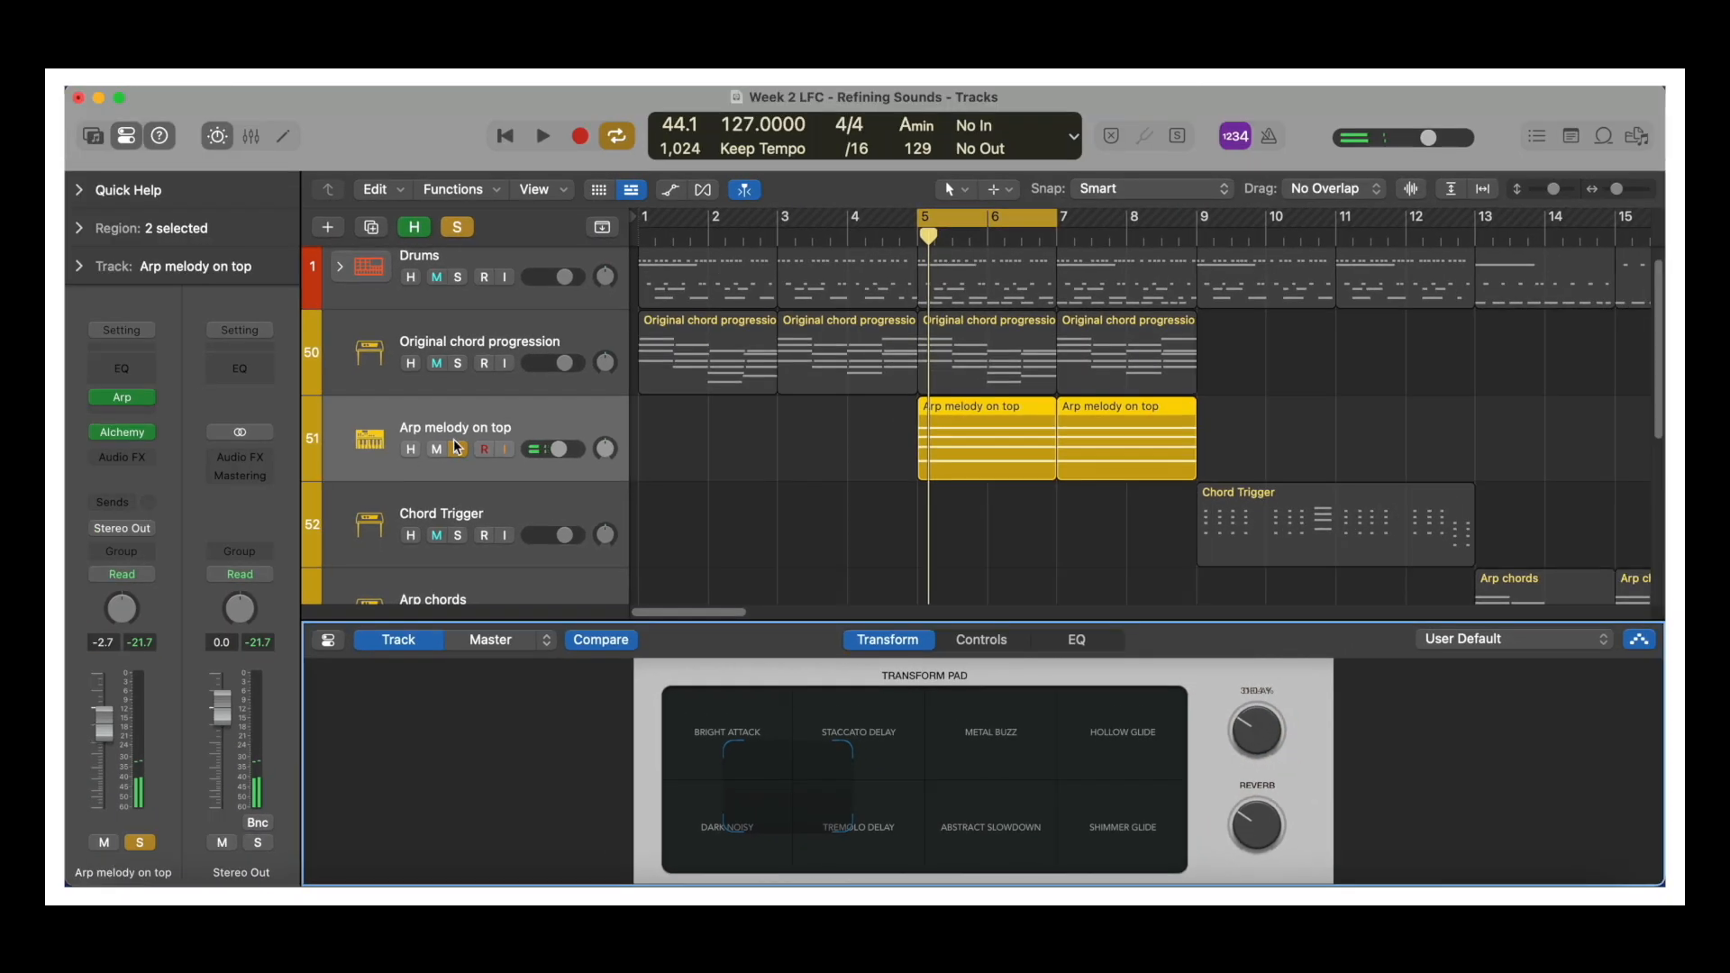
# Unsolo the Arp melody on top track to hear it in the full mix without the lower editor, and turn off cycling
pyautogui.click(457, 449)
pyautogui.press('space')
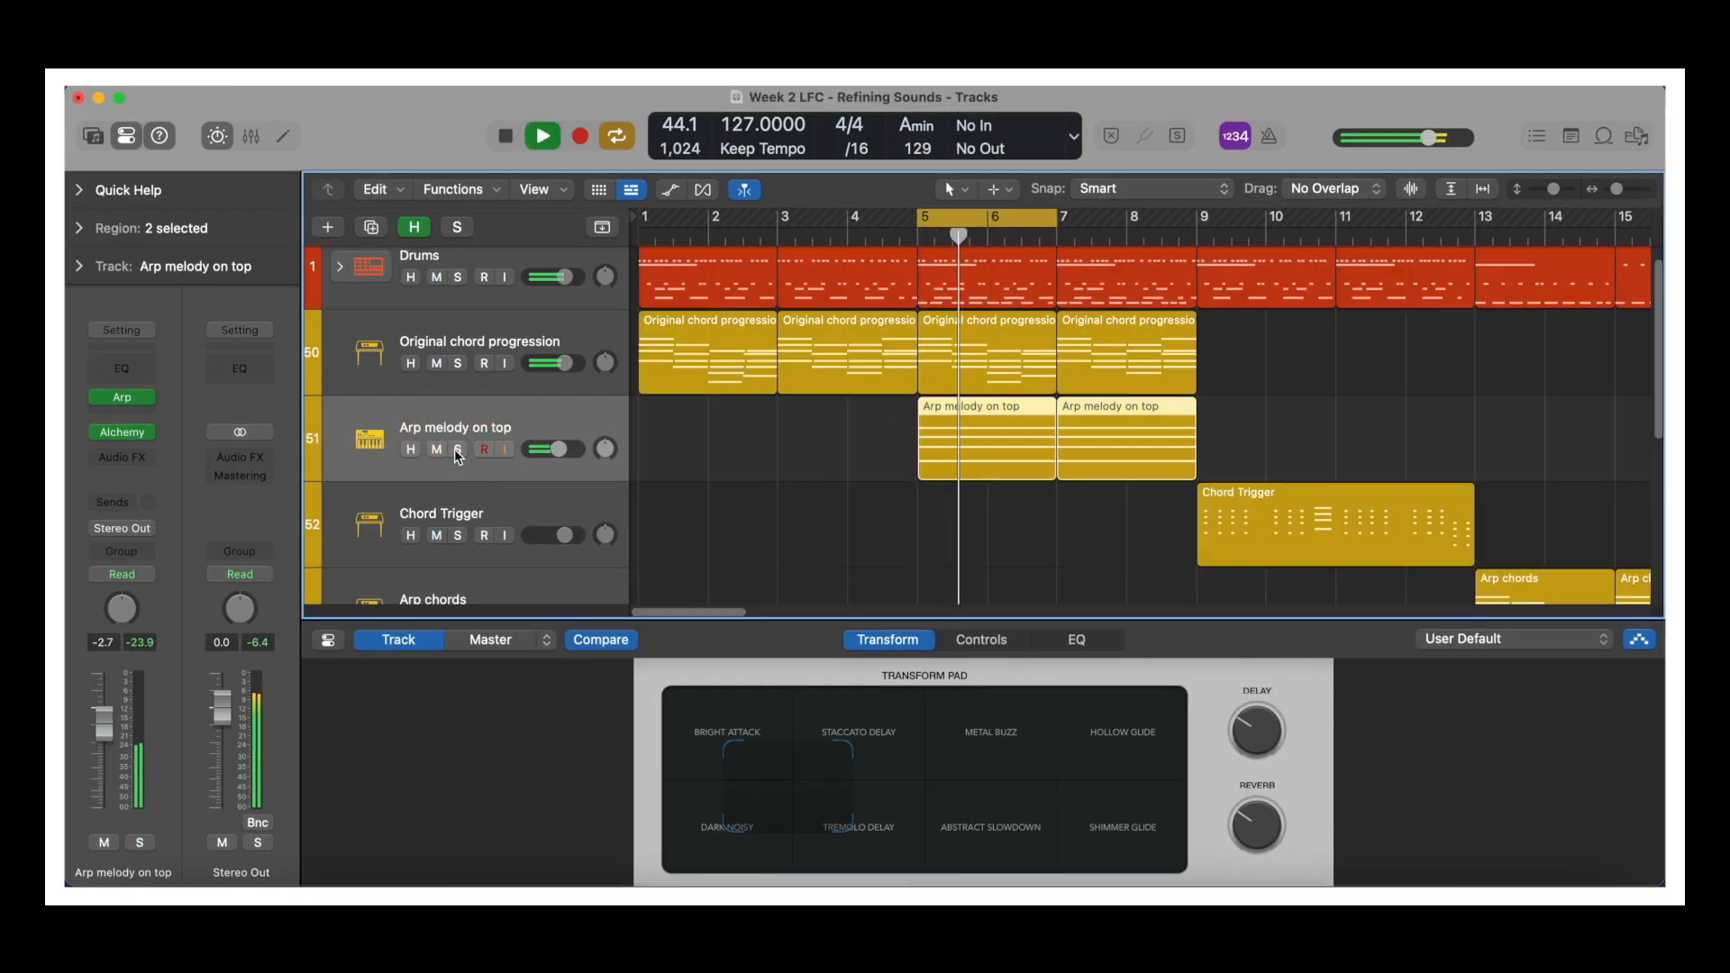
pyautogui.press('p')
pyautogui.press('p')
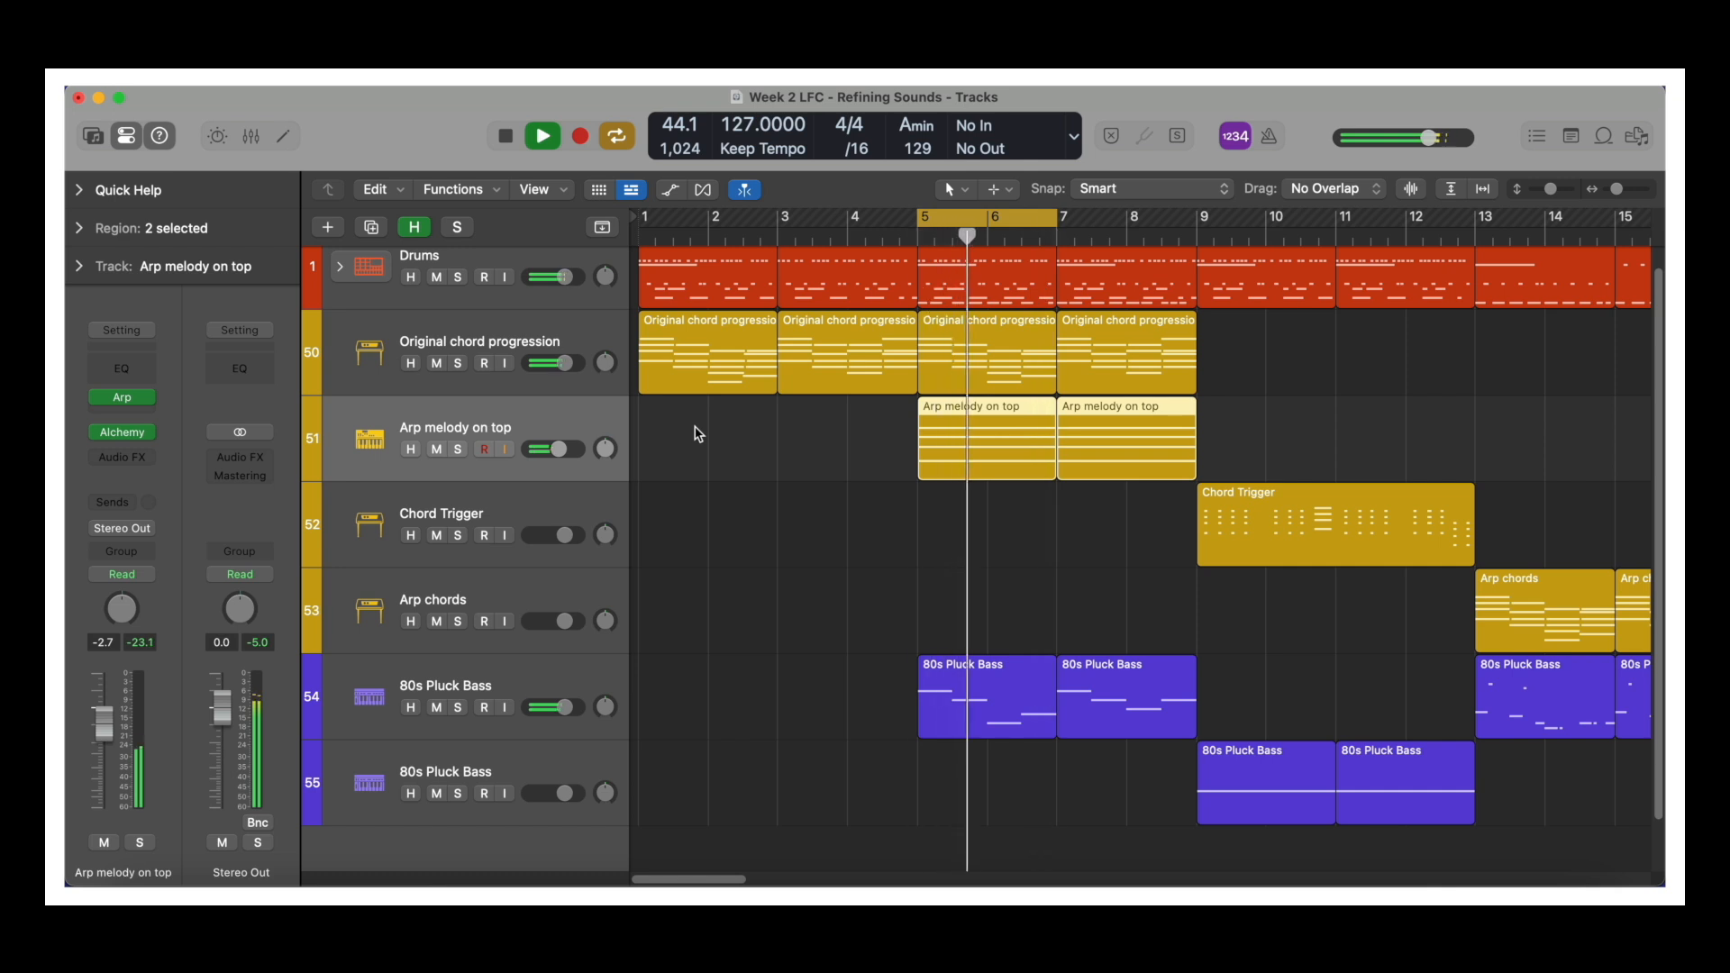
pyautogui.press('space')
pyautogui.click(955, 216)
# Select the first 80s Pluck Bass region on track 55 and listen to the mix from bar 9
pyautogui.hscroll(5, 985, 564)
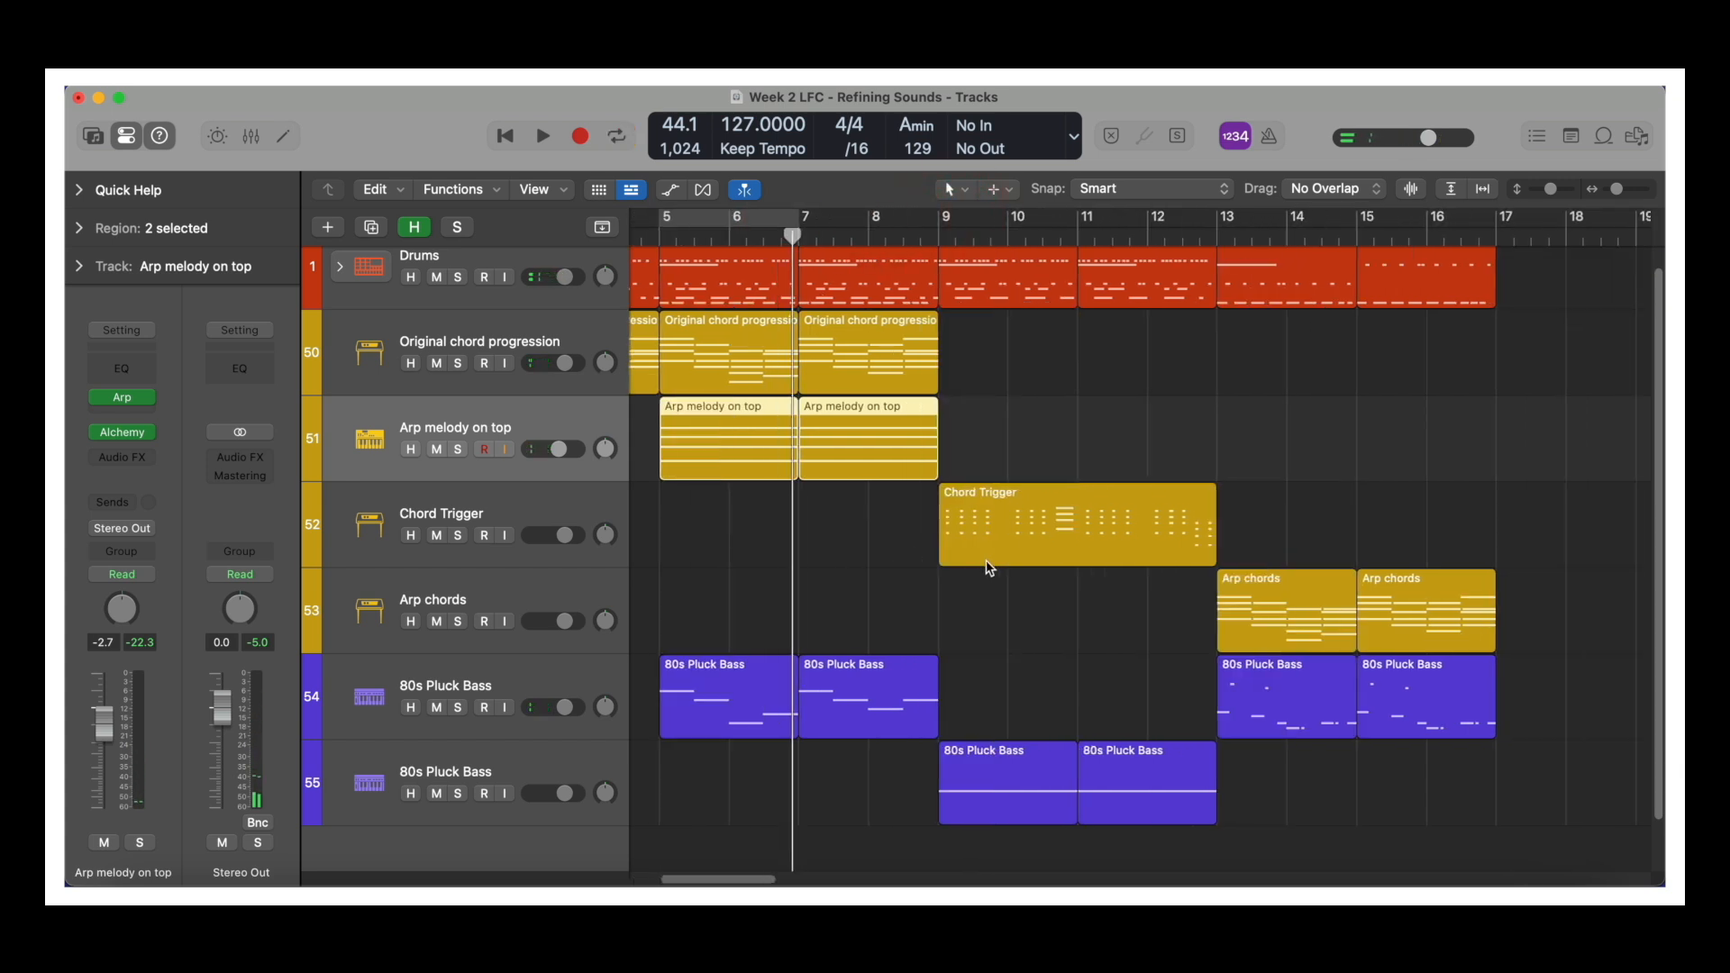
pyautogui.click(1036, 752)
pyautogui.click(1014, 779)
pyautogui.press('s')
pyautogui.press('s')
pyautogui.doubleClick(939, 232)
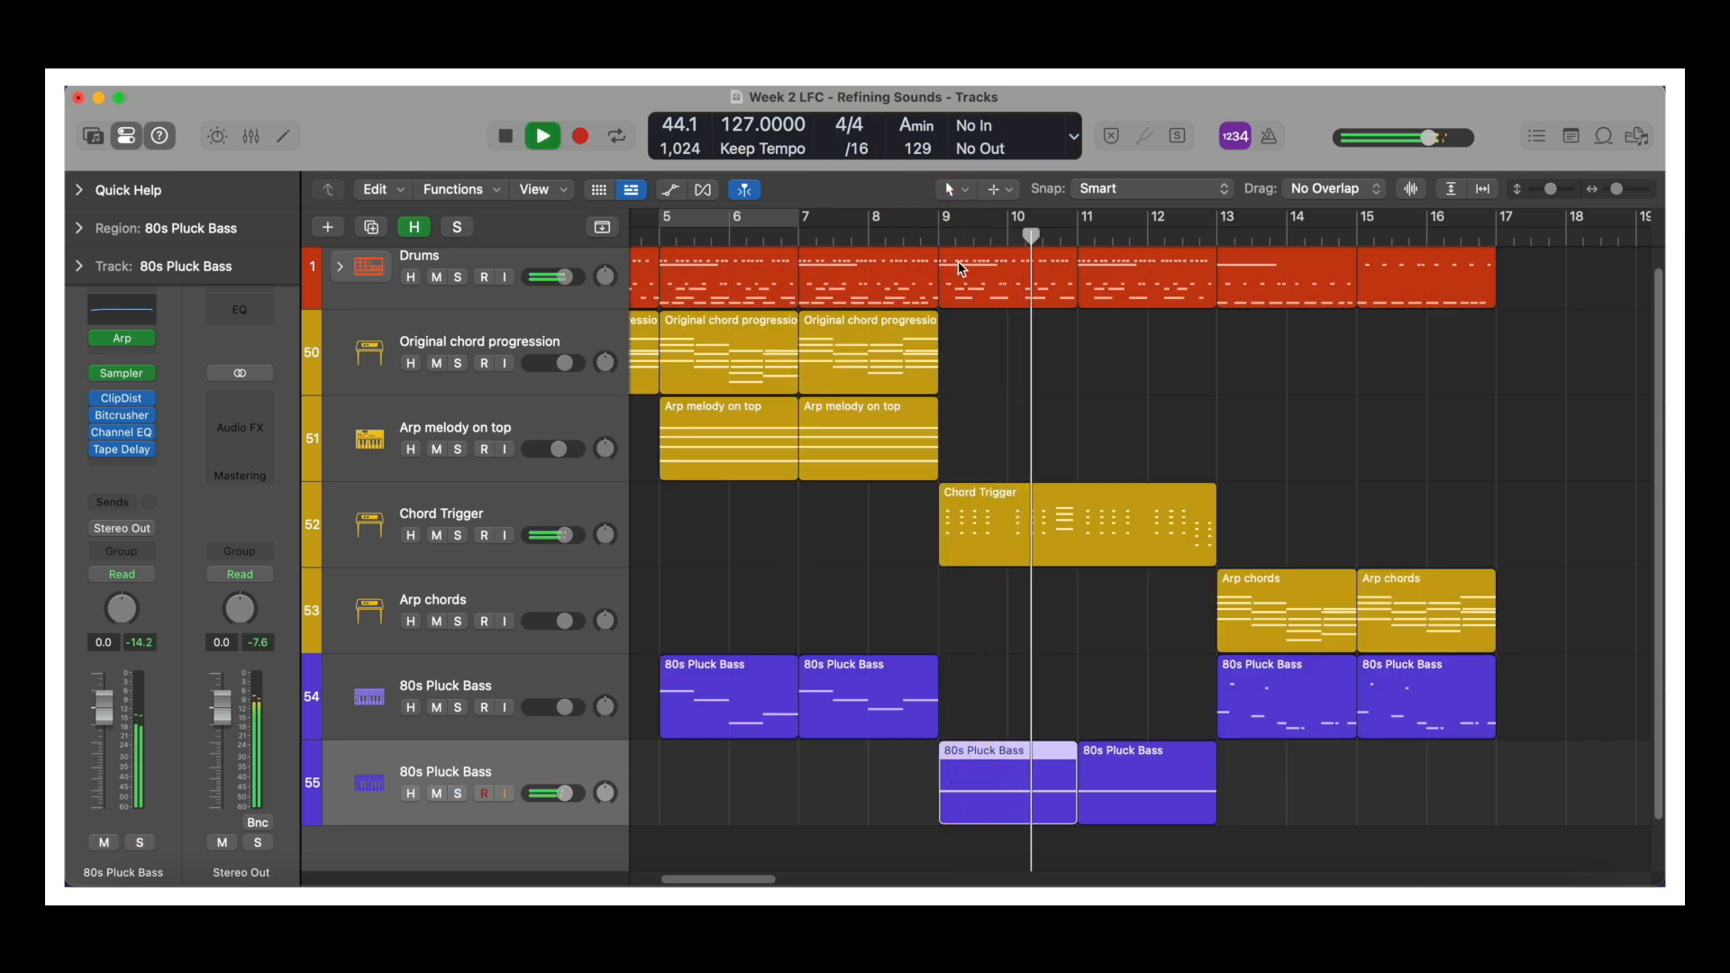
pyautogui.press('space')
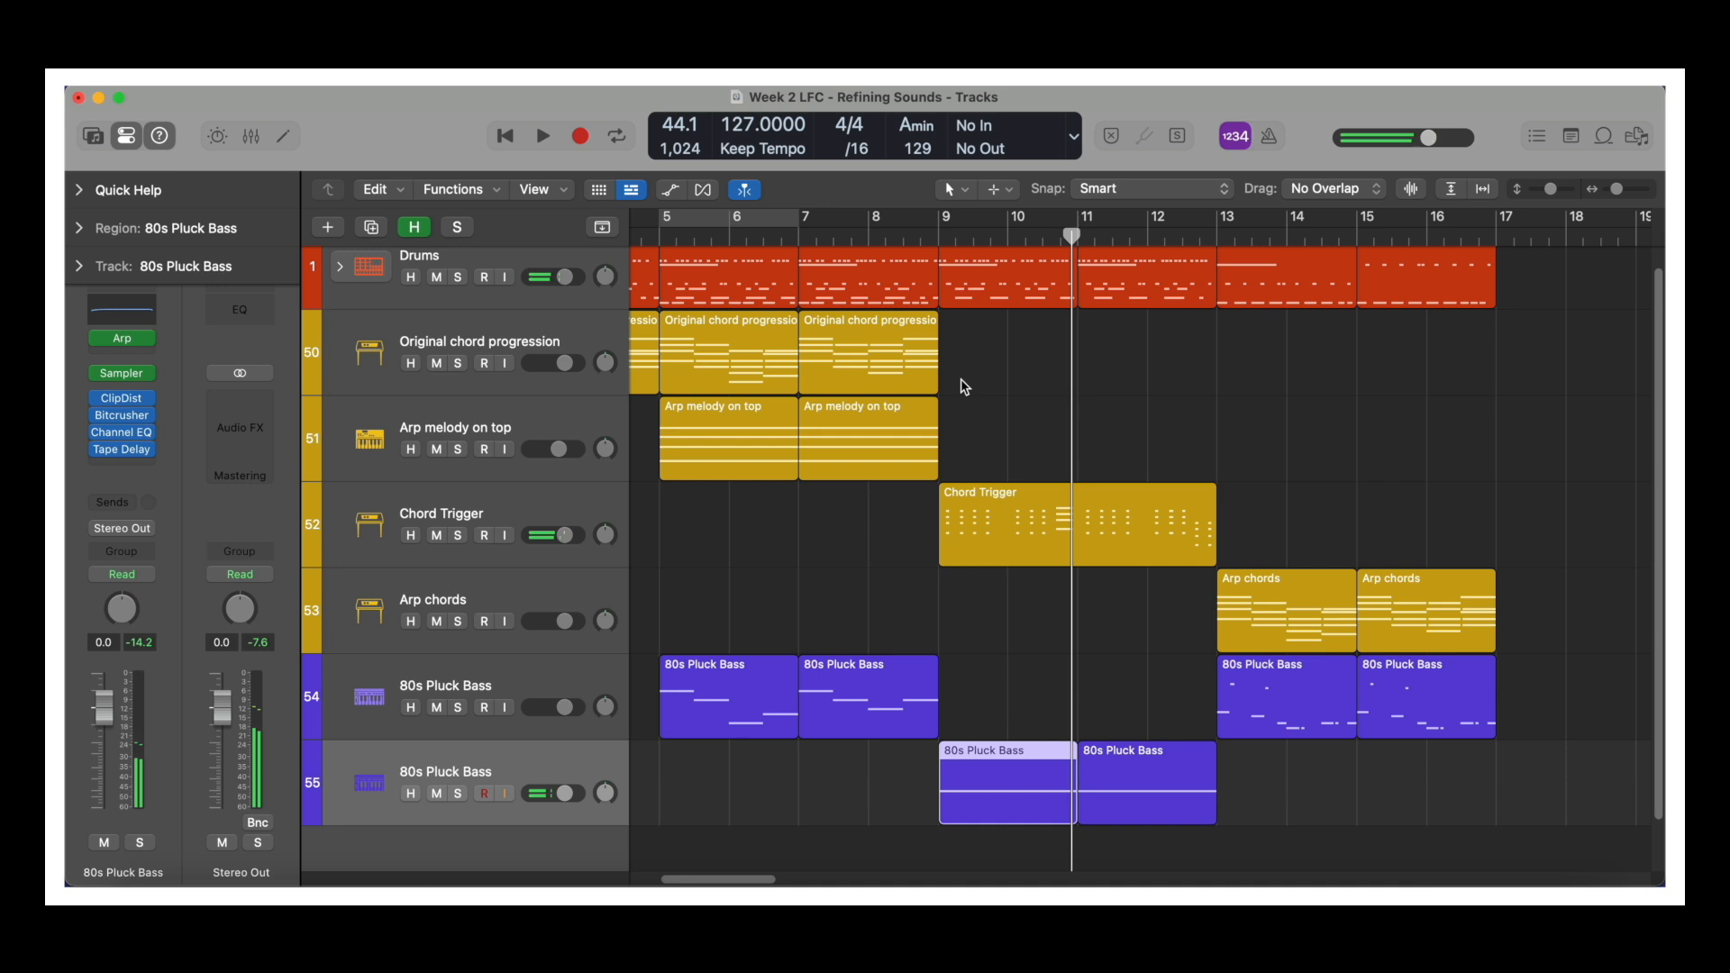
# Cycle the selected 80s Pluck Bass region from bar 9 to 11, solo its track, and show its Smart Controls
pyautogui.press('super+u')
pyautogui.press('s')
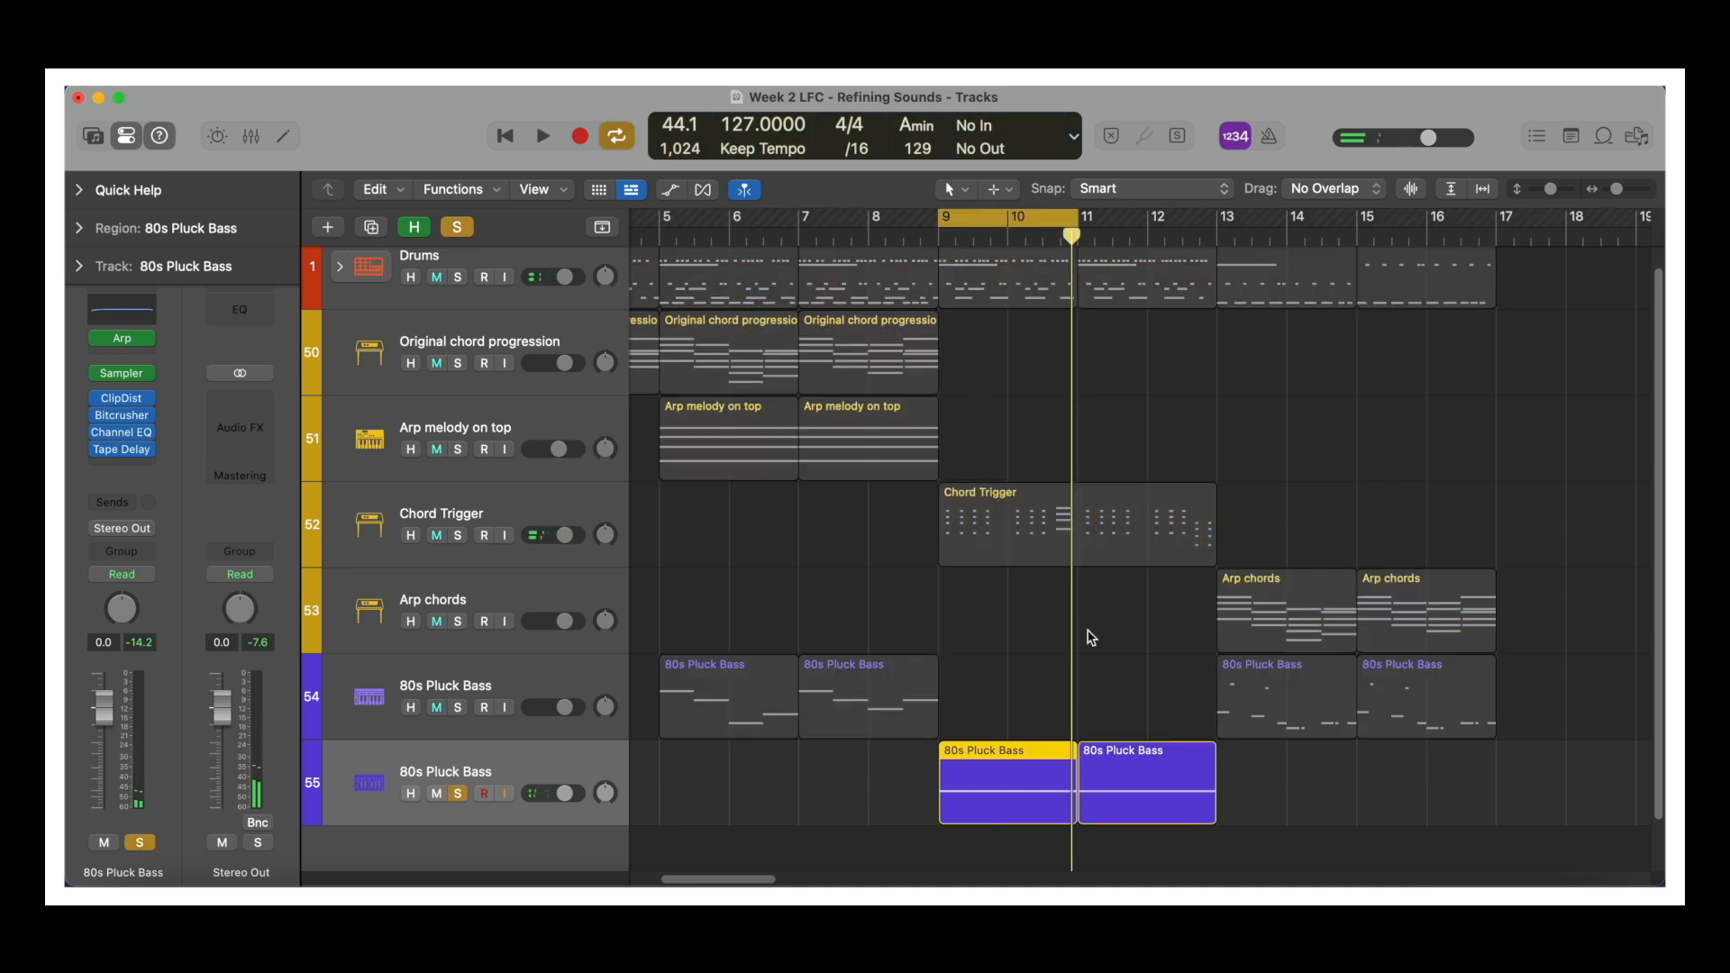
pyautogui.press('b')
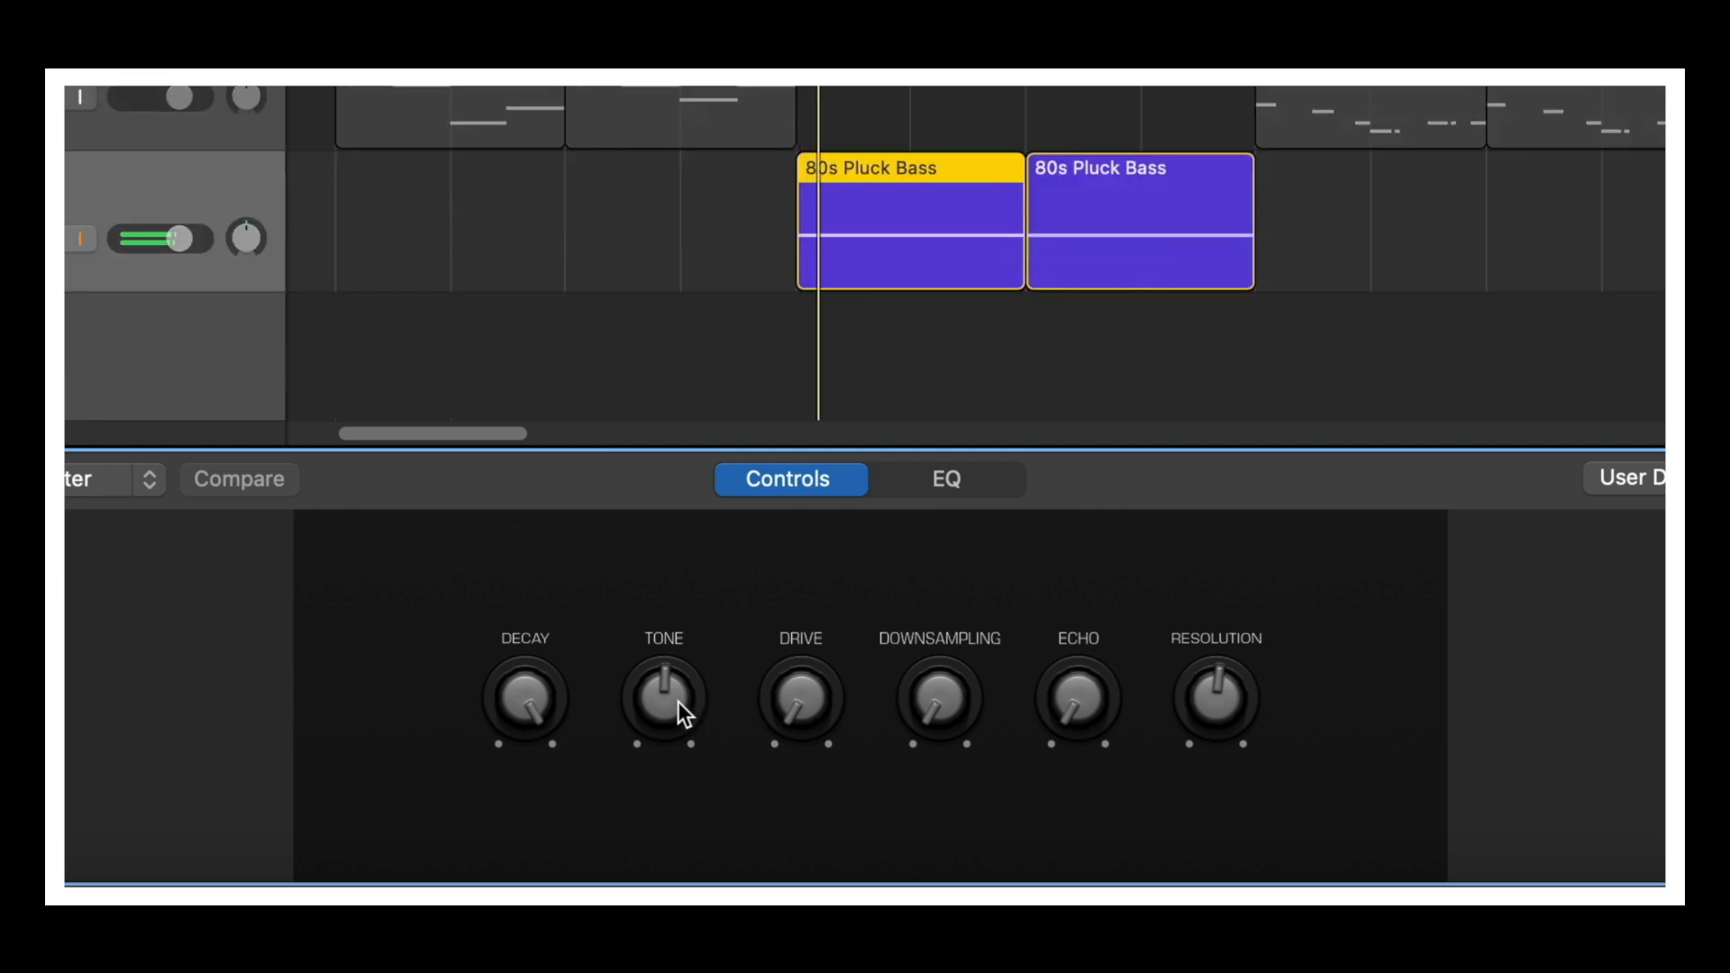
# Set the bass Tone to about 25.2, raise Drive to nearly halfway, keep Downsampling at 1, and add a little Echo
pyautogui.moveTo(678, 701)
pyautogui.mouseDown()
pyautogui.moveTo(684, 606)
pyautogui.moveTo(684, 696)
pyautogui.mouseUp()
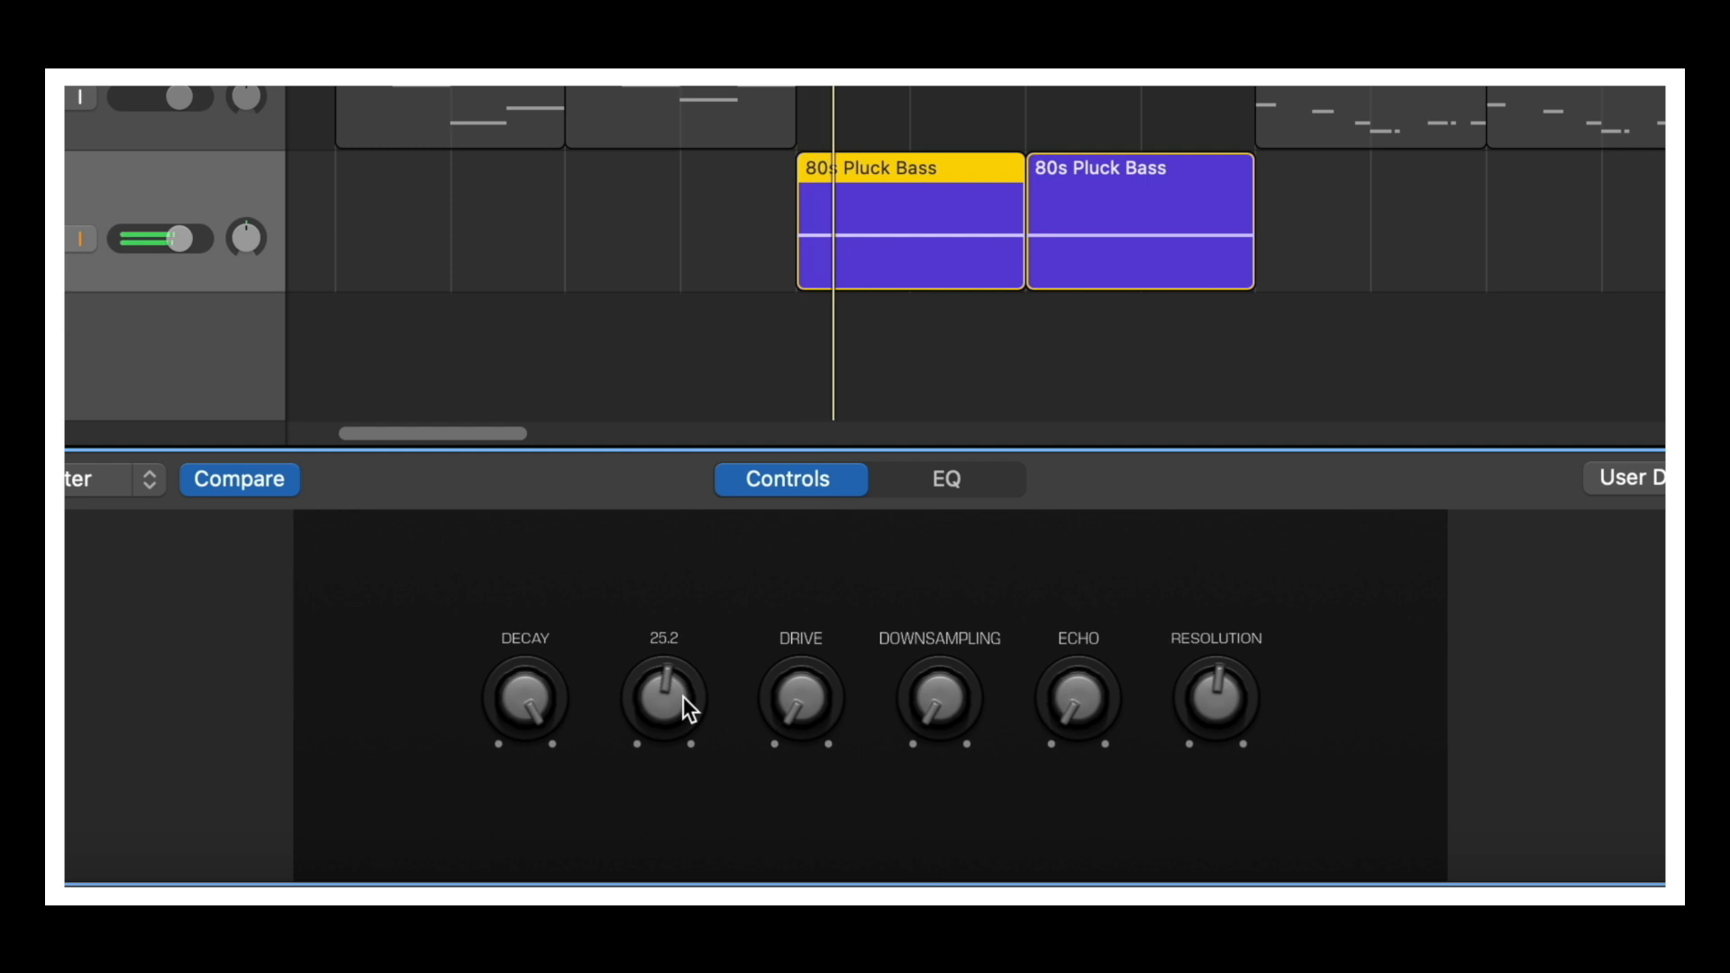
pyautogui.moveTo(790, 695); pyautogui.dragTo(851, 506)
pyautogui.moveTo(935, 701); pyautogui.dragTo(950, 825)
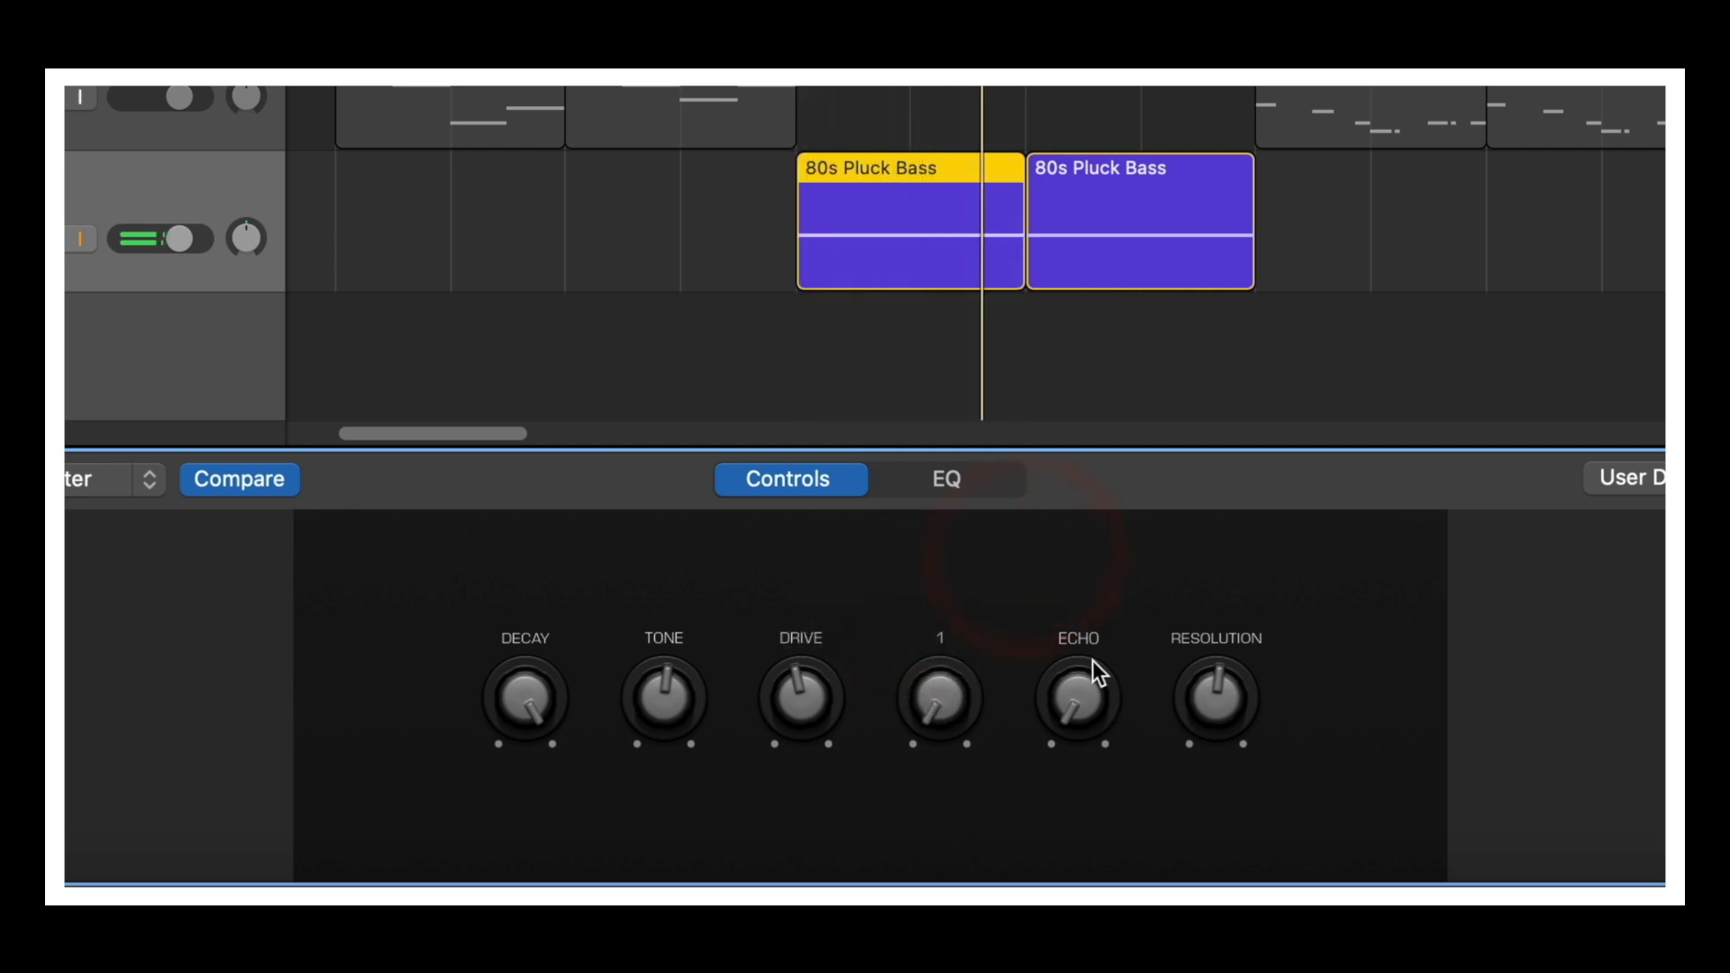
pyautogui.moveTo(1072, 699); pyautogui.dragTo(1064, 634)
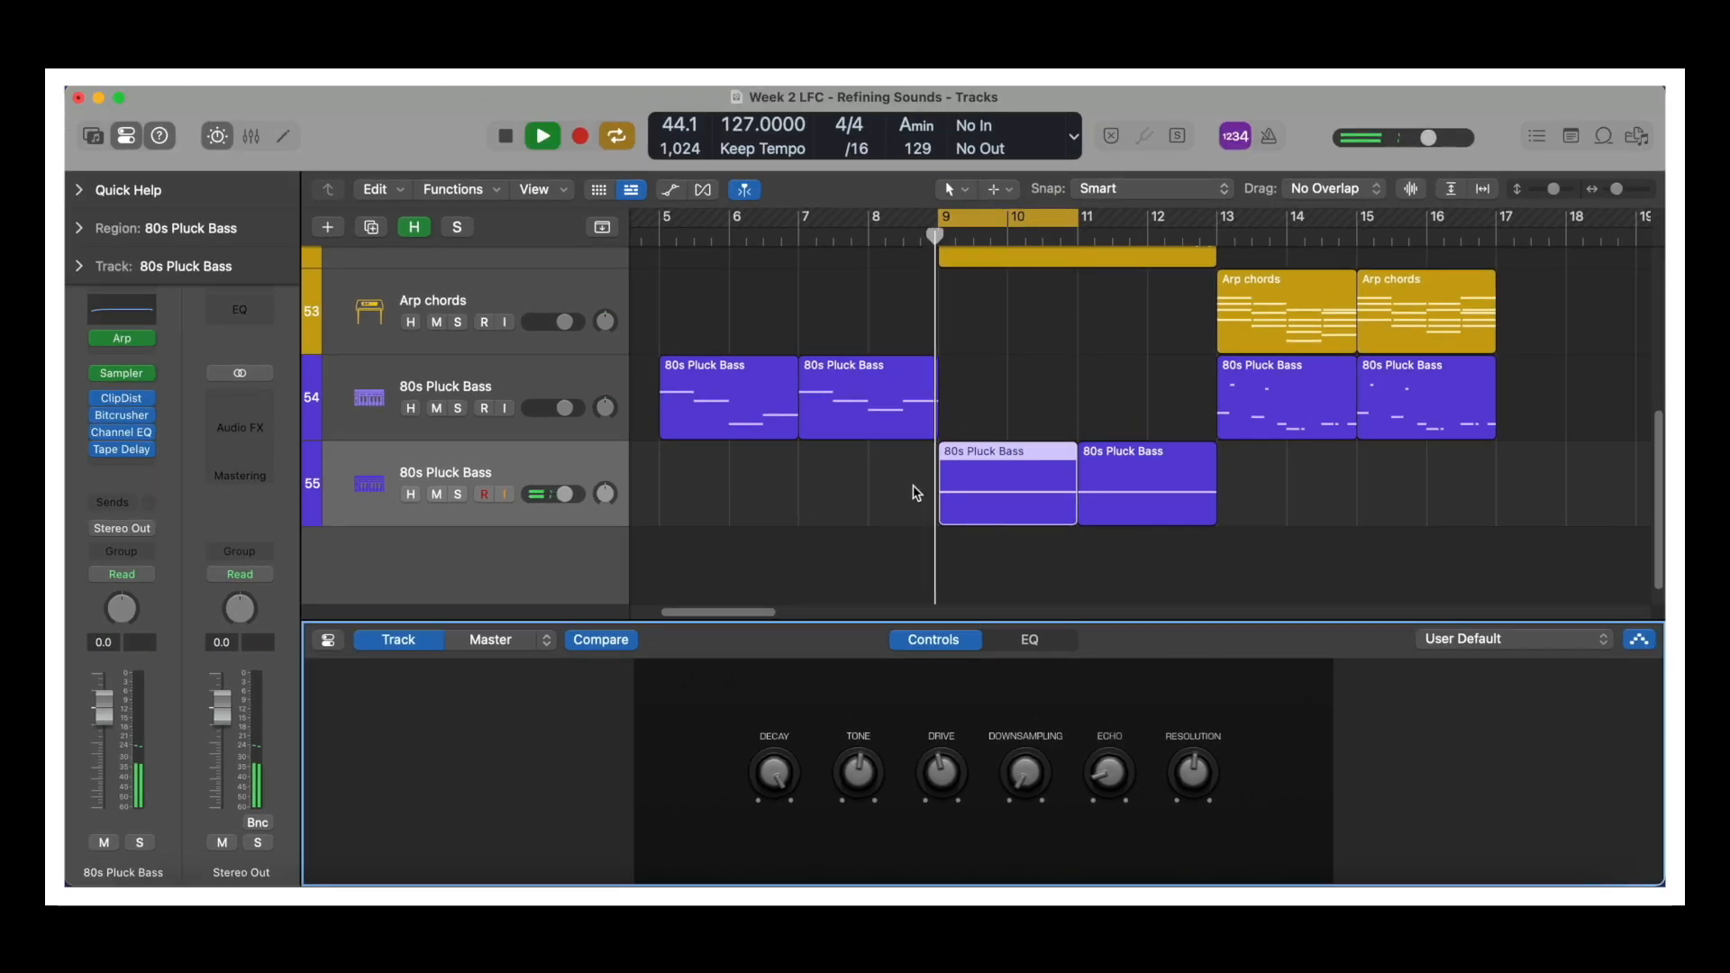
# Hear the adjusted bass in the full mix with Smart Controls hidden, and return to bar 1 with cycling off
pyautogui.press('e')
pyautogui.press('e')
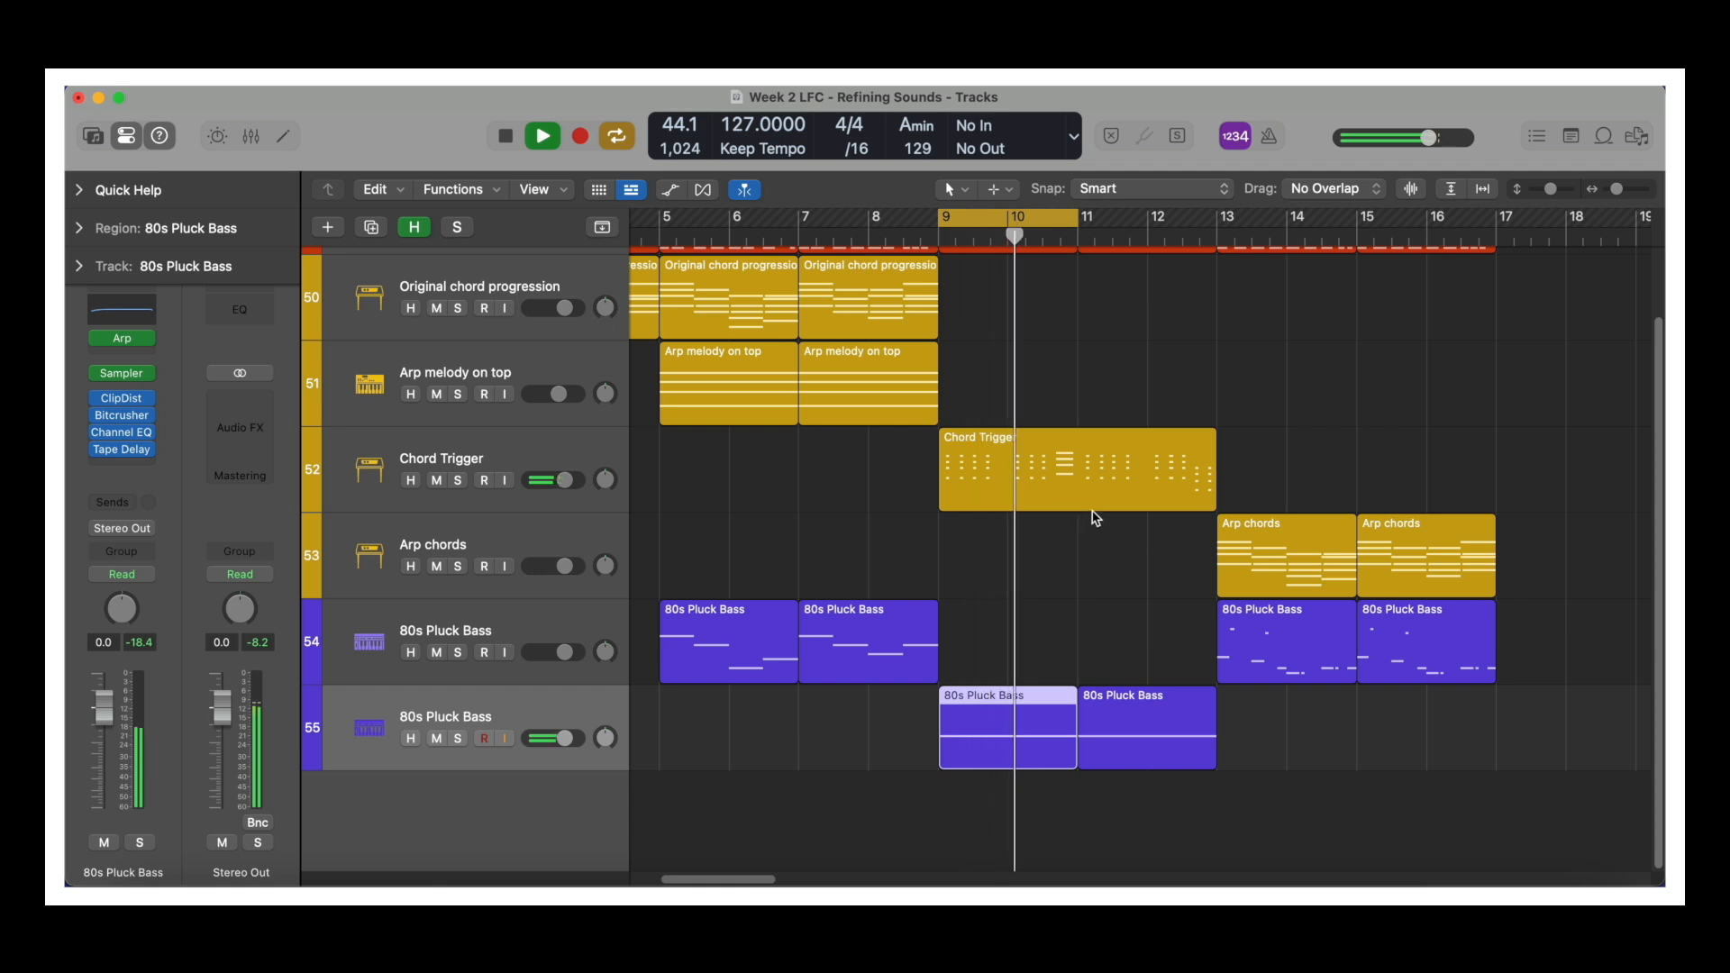
pyautogui.press('space')
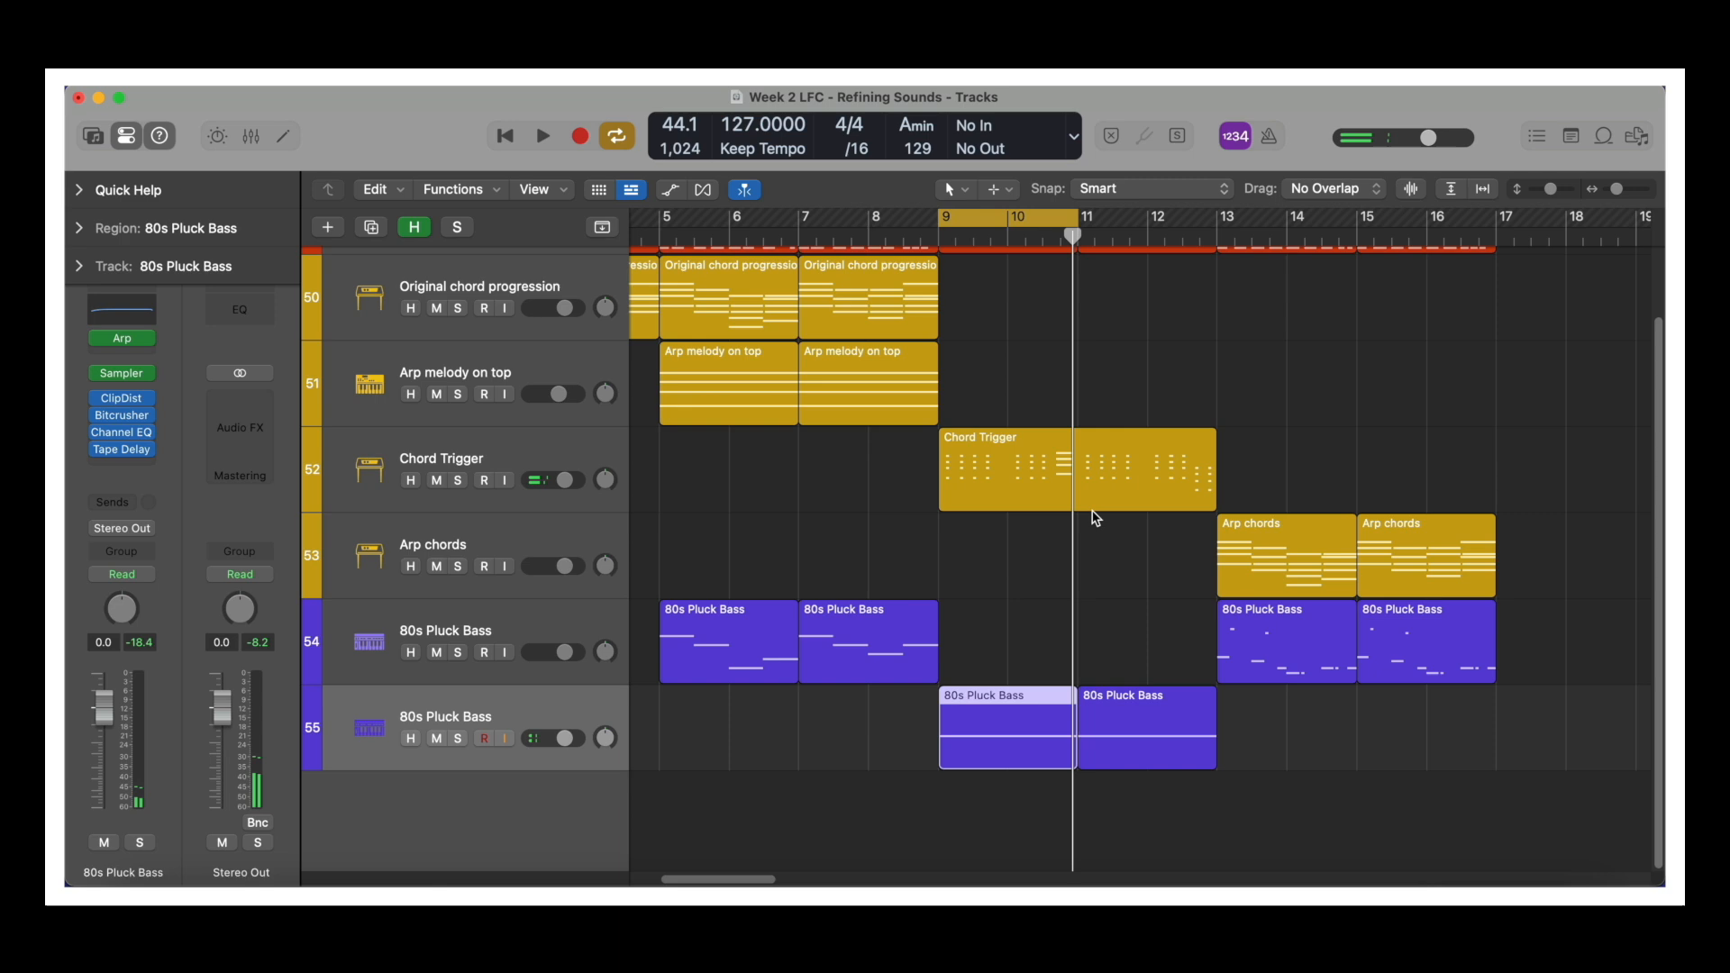
pyautogui.press('Return')
pyautogui.press('c')
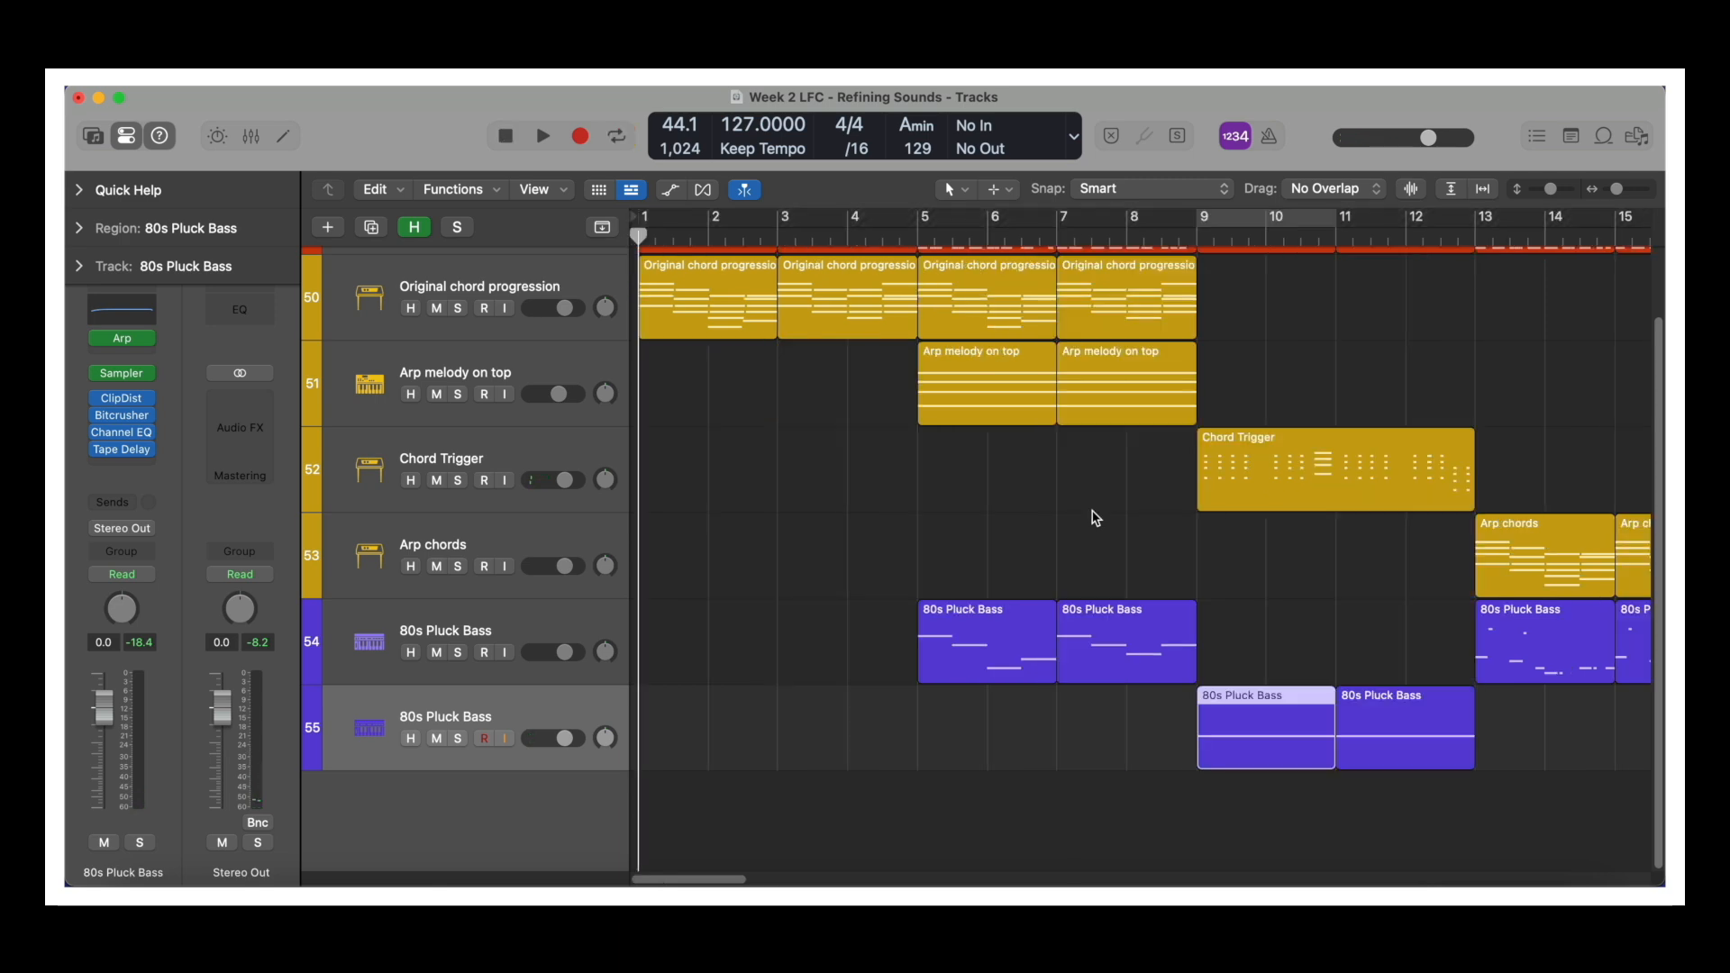